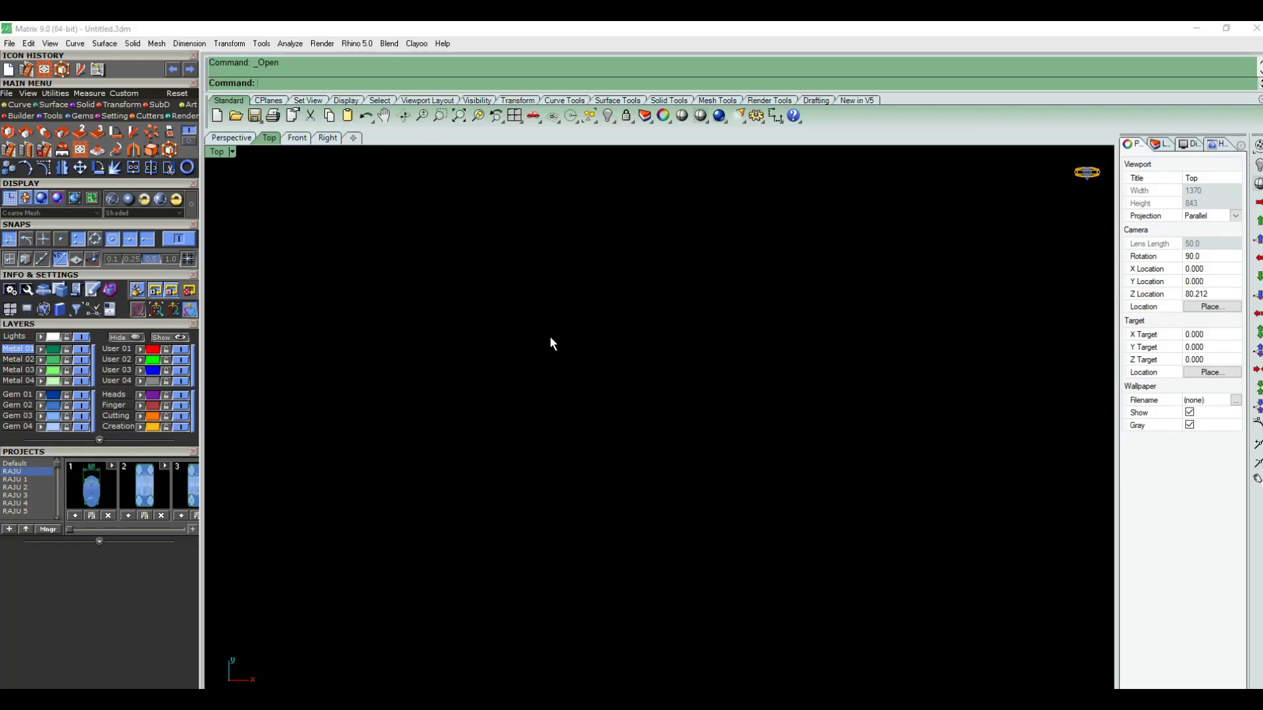
- Switch to the front view and draw a trial circle
{"action": "left_click", "coordinate": [513, 116]}
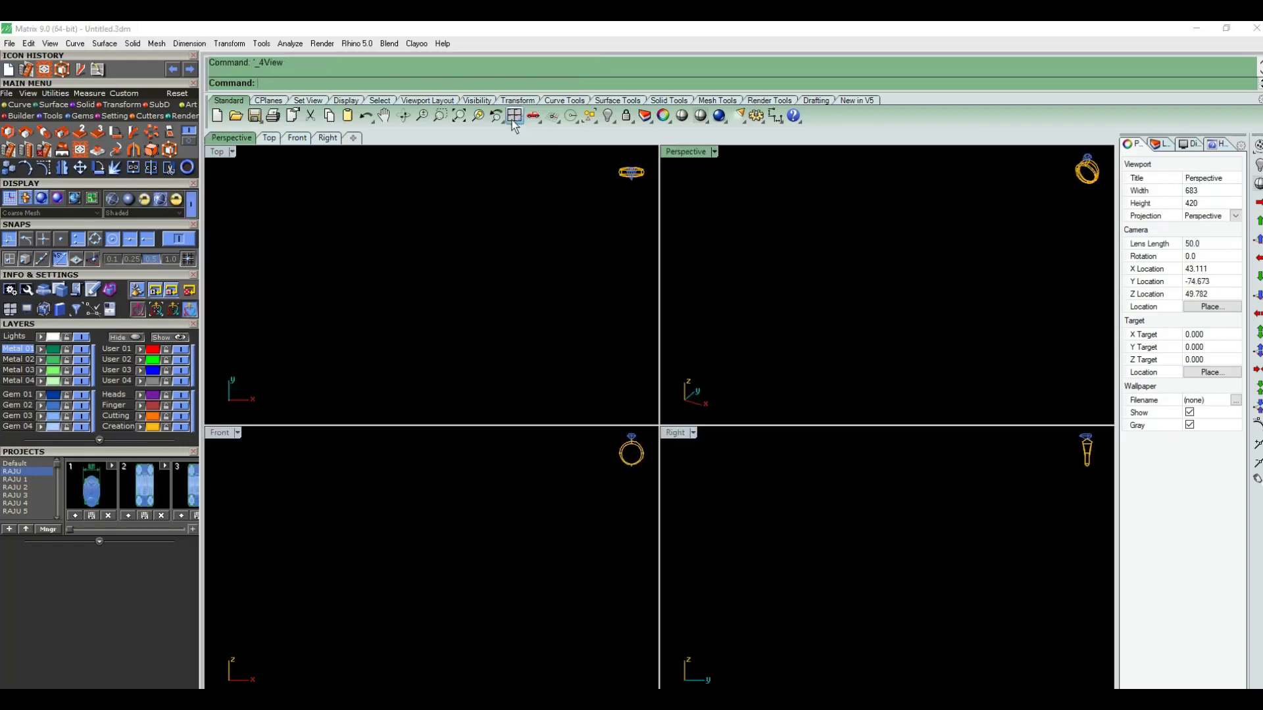
{"action": "left_click", "coordinate": [269, 137]}
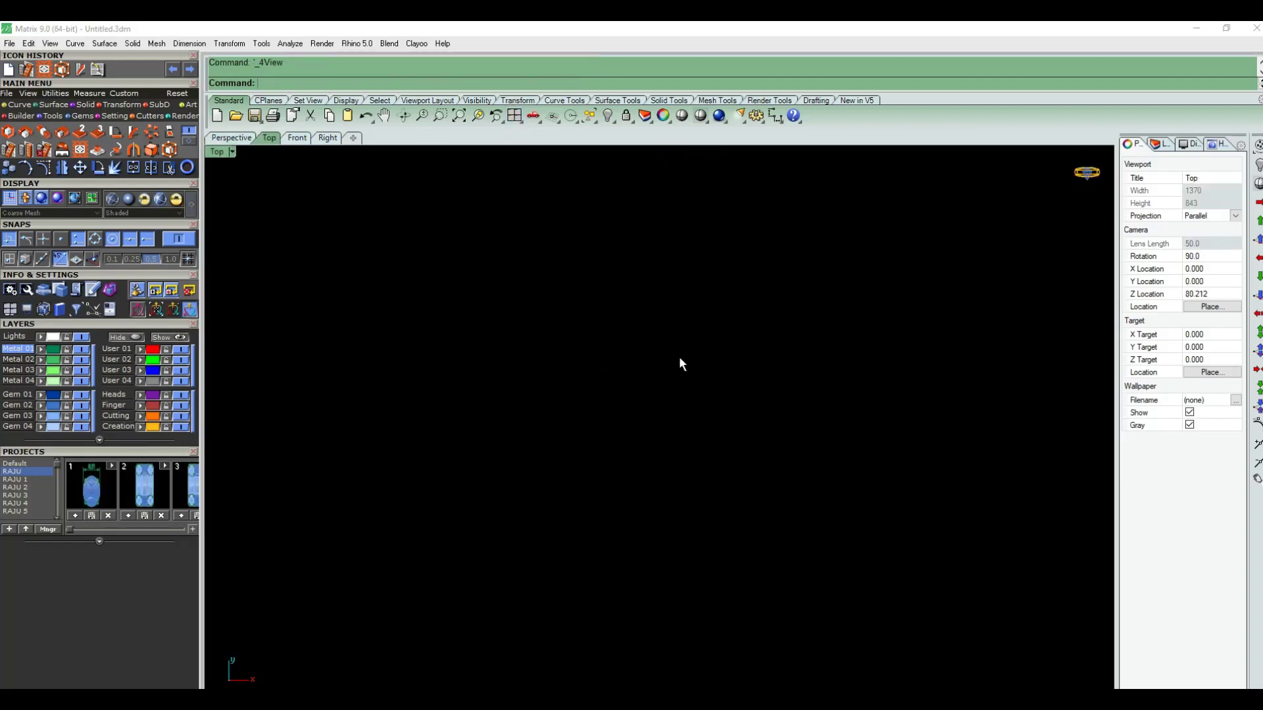
{"action": "type", "text": "LINE"}
{"action": "key", "text": "ctrl+F2"}
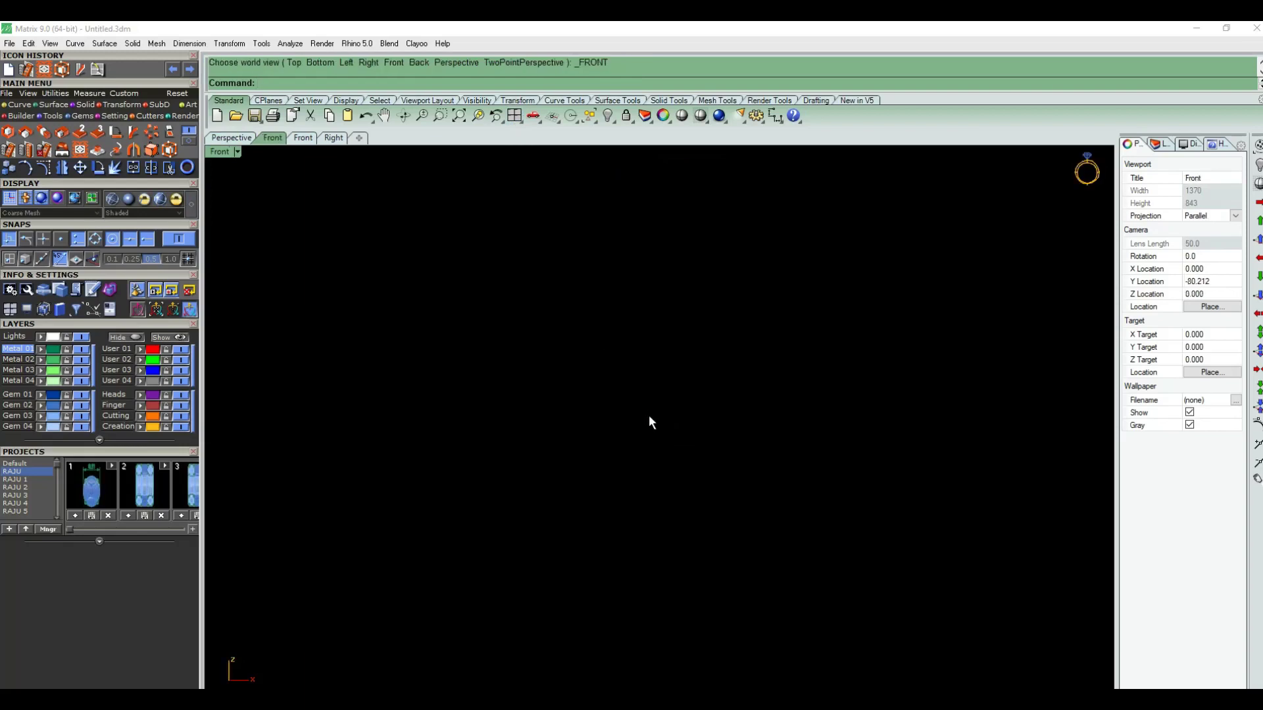
{"action": "type", "text": "0"}
{"action": "key", "text": "Return"}
{"action": "left_click", "coordinate": [659, 425]}
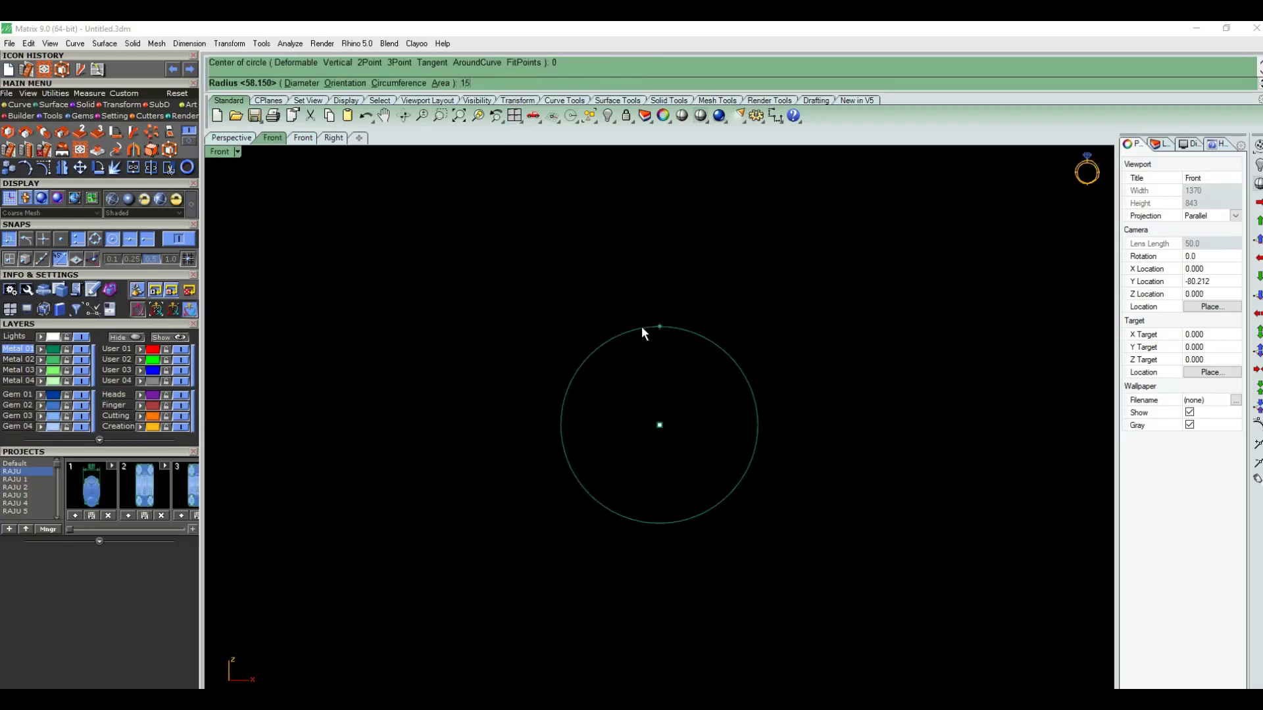
{"action": "left_click", "coordinate": [642, 328]}
{"action": "scroll", "coordinate": [642, 322], "scroll_direction": "up", "scroll_amount": 3}
{"action": "scroll", "coordinate": [874, 182], "scroll_direction": "down", "scroll_amount": 3}
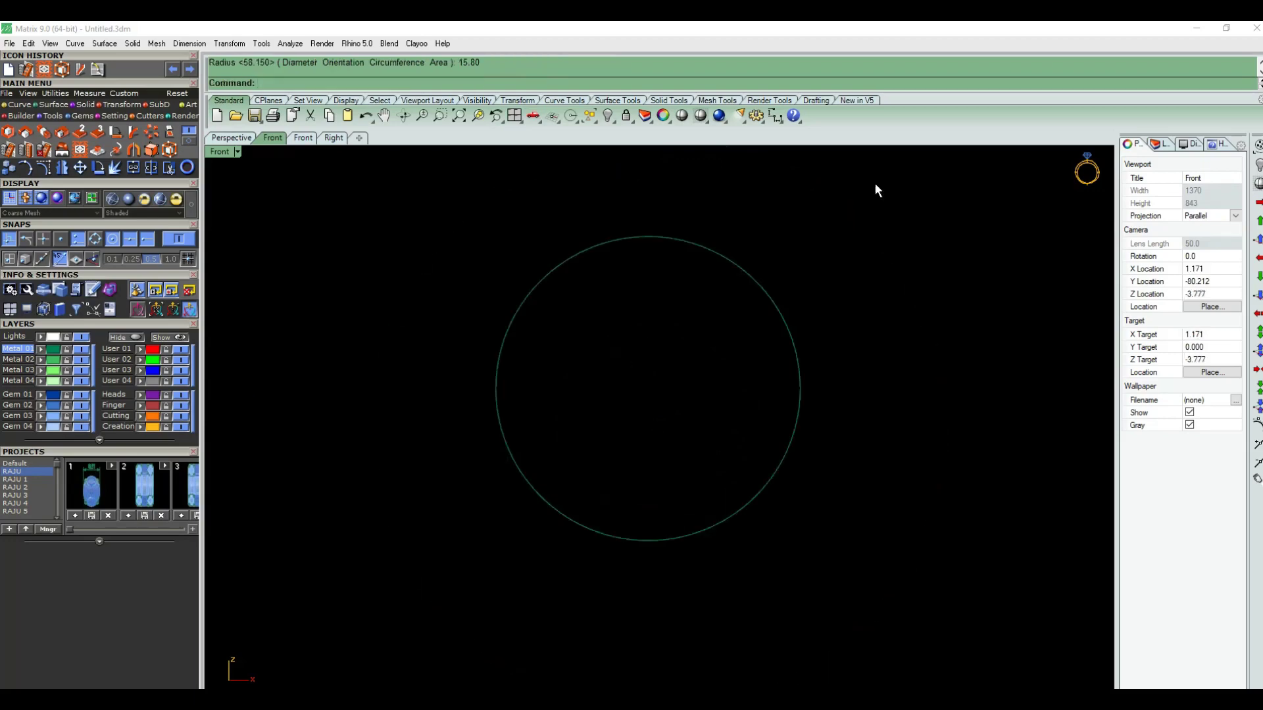
{"action": "key", "text": "ctrl+a"}
- Measure the trial circle's diameter, then delete it
{"action": "left_click", "coordinate": [773, 121]}
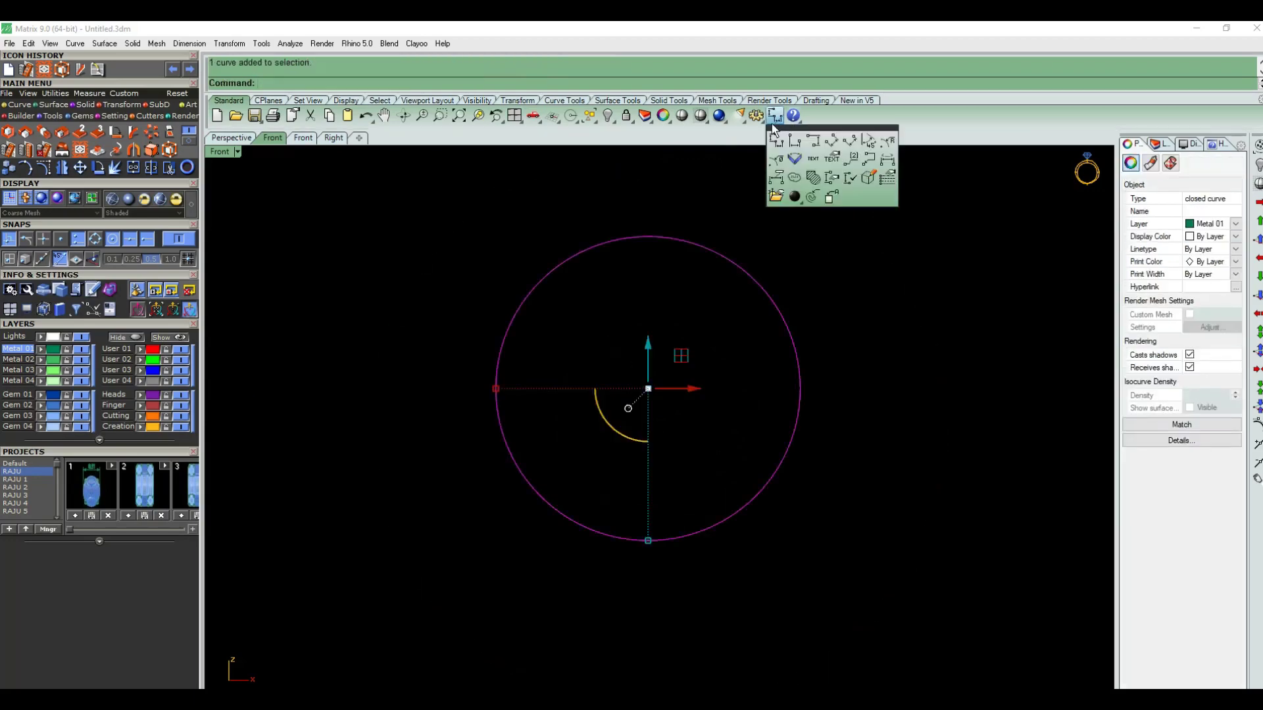
{"action": "left_click", "coordinate": [776, 158]}
{"action": "key", "text": "Escape"}
{"action": "scroll", "coordinate": [767, 315], "scroll_direction": "down", "scroll_amount": 1}
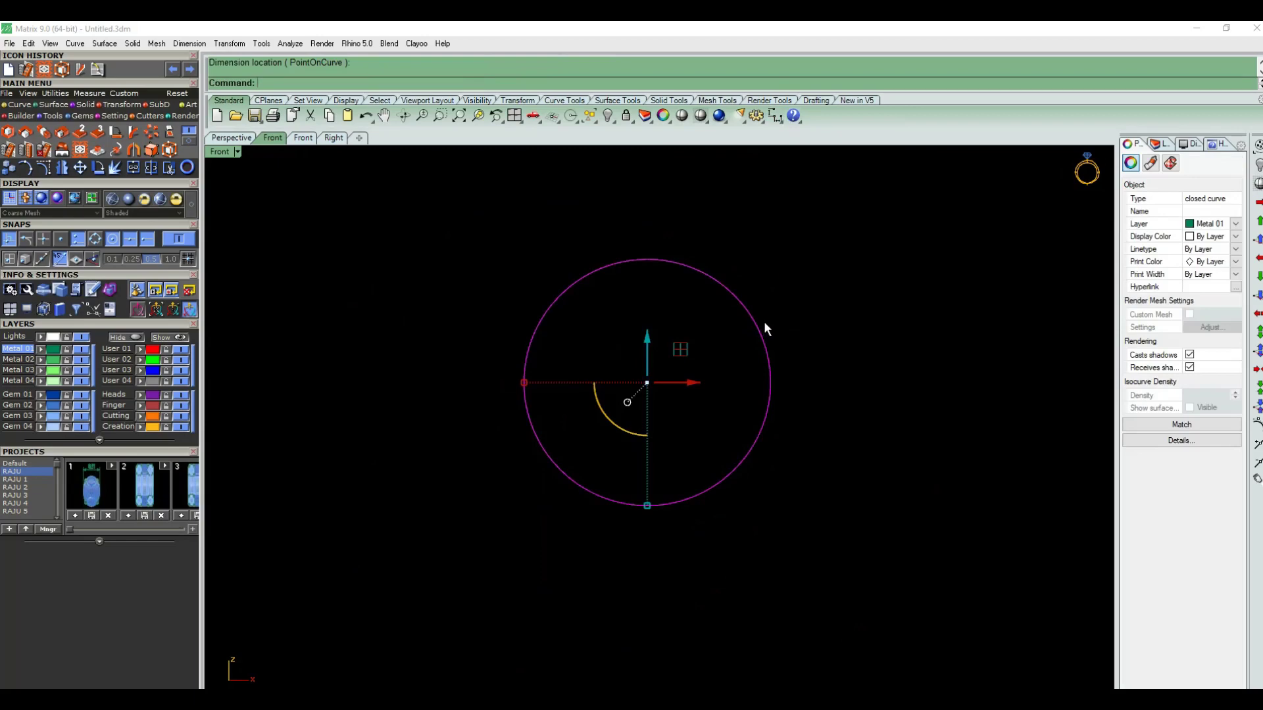
{"action": "key", "text": "Delete"}
{"action": "type", "text": "C"}
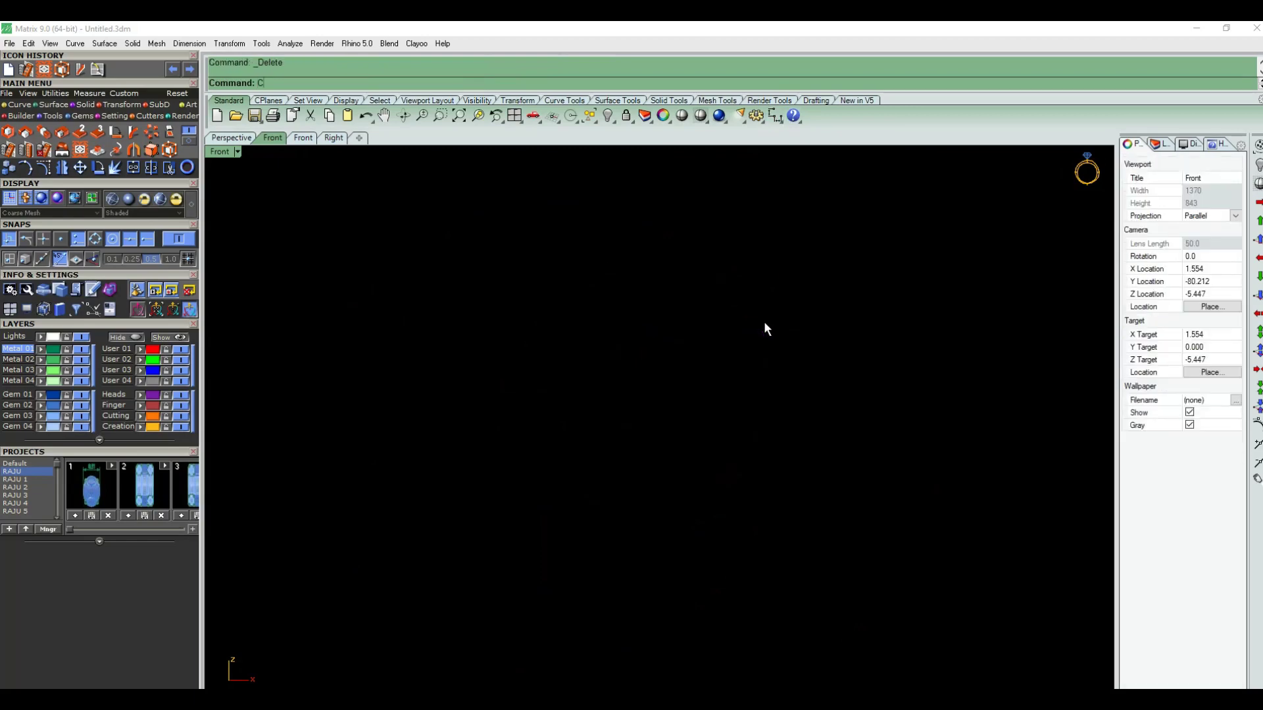
- Draw a circle centred on the origin with a 15.80 mm diameter
{"action": "key", "text": "Return"}
{"action": "type", "text": "0"}
{"action": "key", "text": "Return"}
{"action": "type", "text": "15.80/2"}
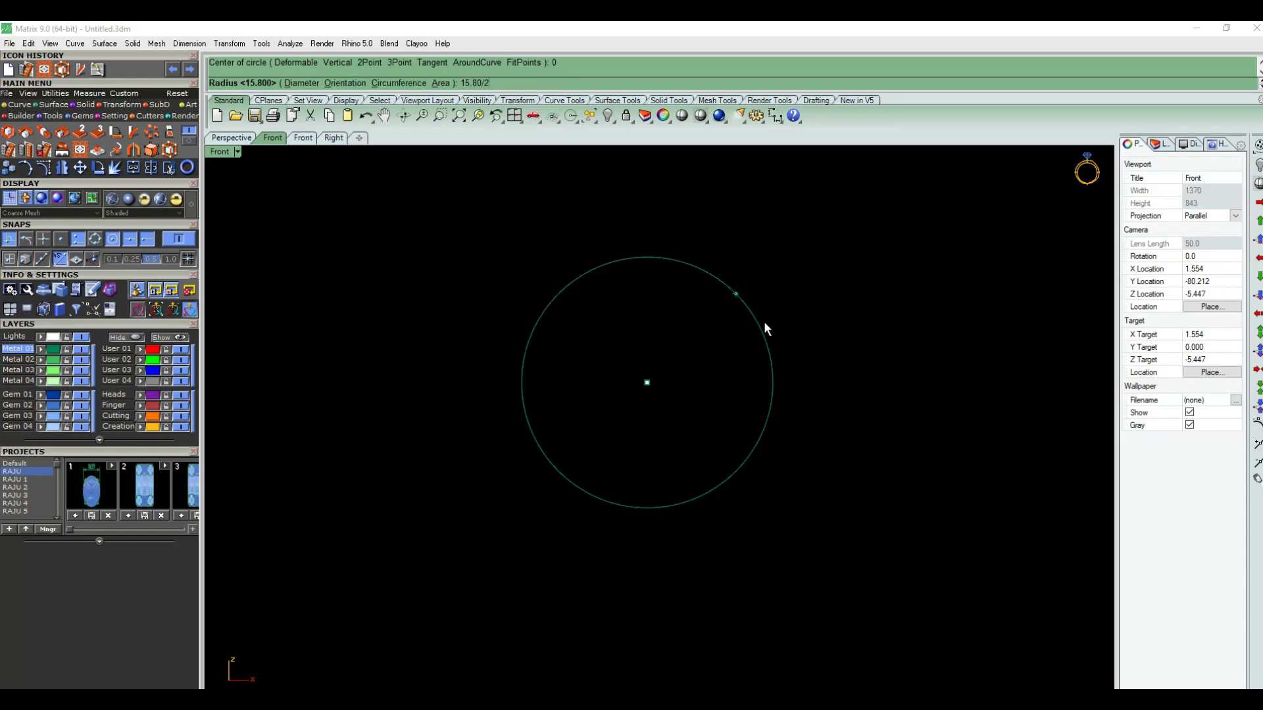
{"action": "key", "text": "Return"}
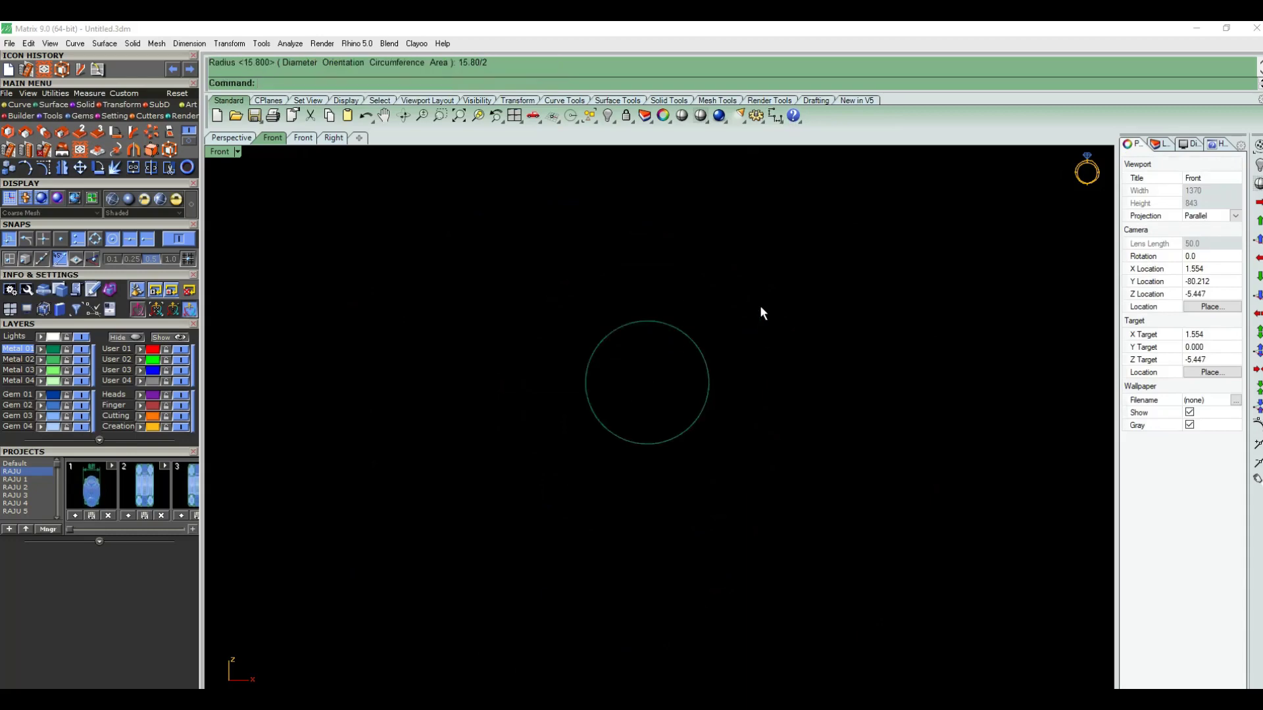
- Check the new circle's 15.80 diameter with a diameter dimension
{"action": "left_click", "coordinate": [776, 117]}
{"action": "left_click", "coordinate": [778, 163]}
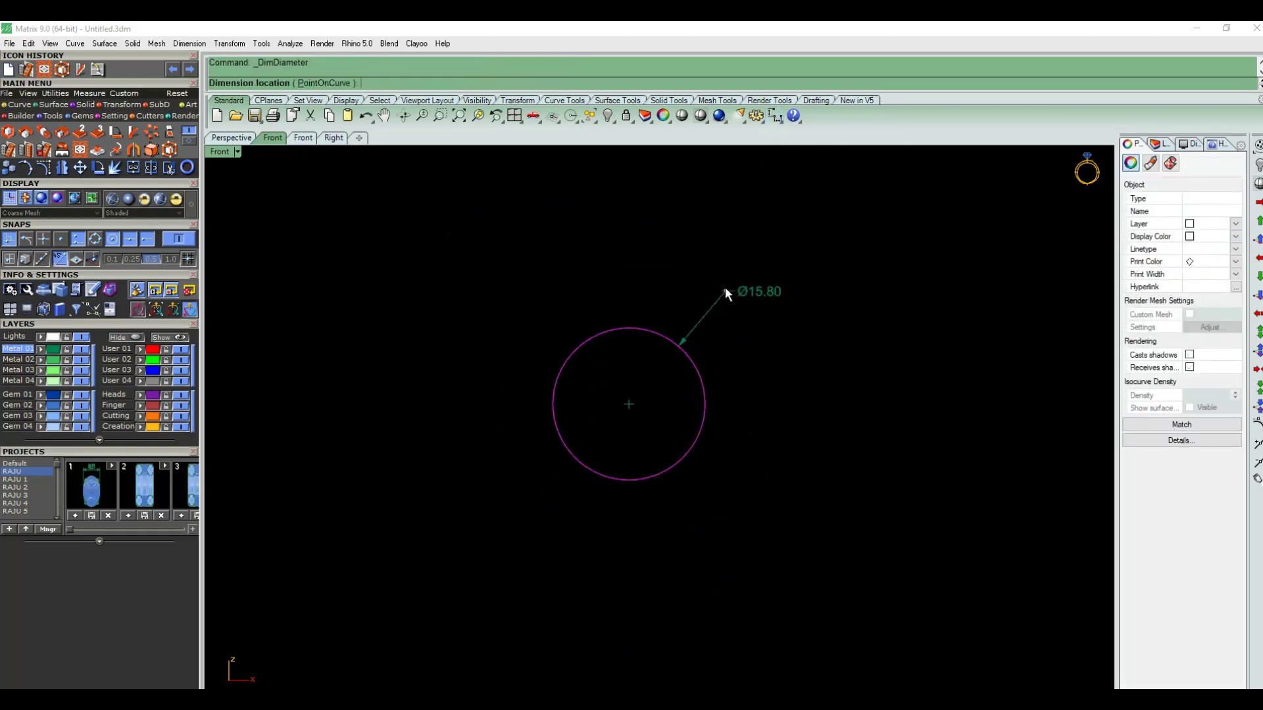
{"action": "scroll", "coordinate": [724, 289], "scroll_direction": "up", "scroll_amount": 2}
{"action": "key", "text": "Escape"}
- Extrude the circle into a cylinder with the RE alias and remove its end cap
{"action": "right_click_drag", "start_coordinate": [717, 358], "coordinate": [742, 329], "text": "ctrl+shift"}
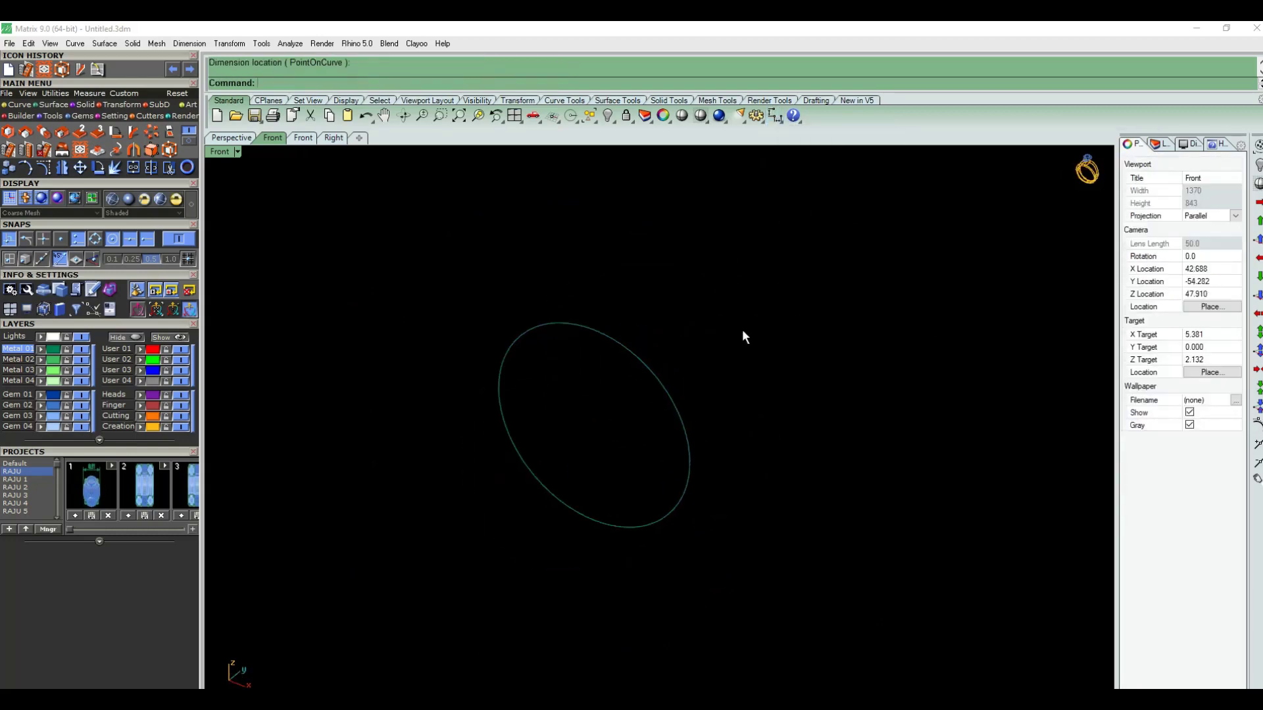
{"action": "left_click", "coordinate": [665, 412]}
{"action": "type", "text": "RE"}
{"action": "key", "text": "Return"}
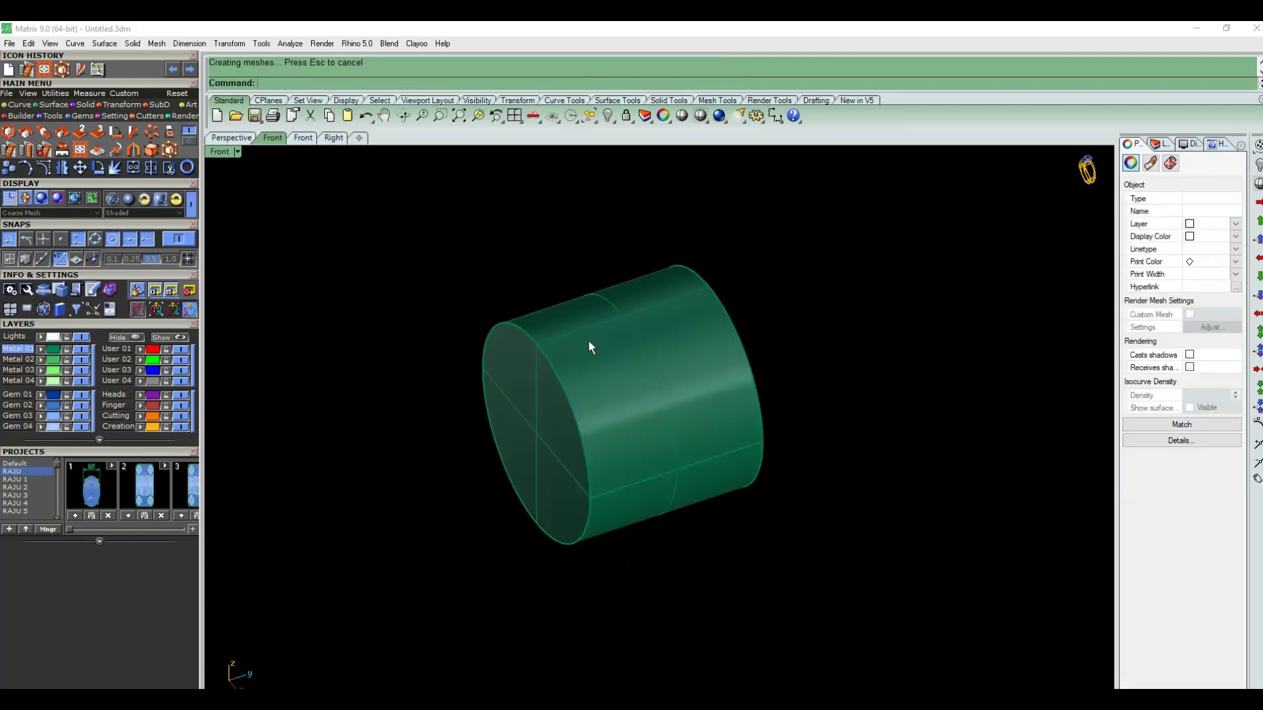
{"action": "left_click", "coordinate": [588, 341], "text": "shift"}
{"action": "key", "text": "Escape"}
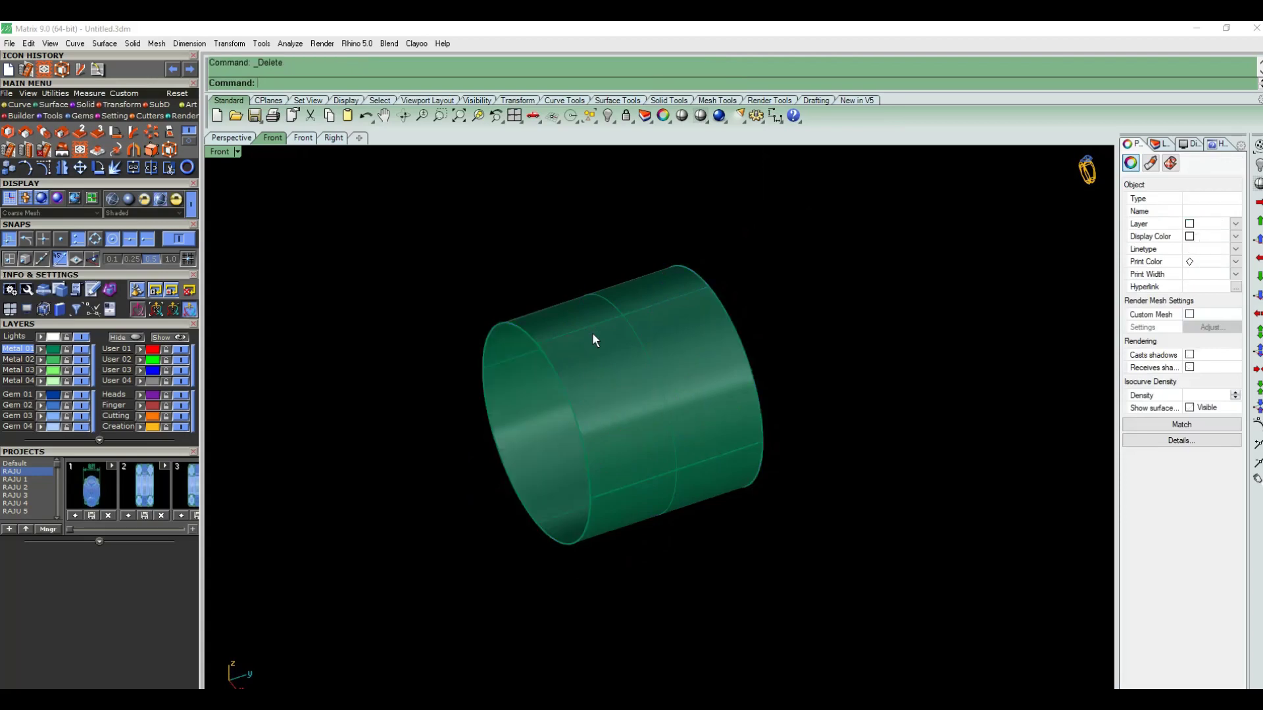
- In the top view, shrink the tube's height to a thin band
{"action": "left_click", "coordinate": [591, 349], "text": "shift"}
{"action": "key", "text": "ctrl+F1"}
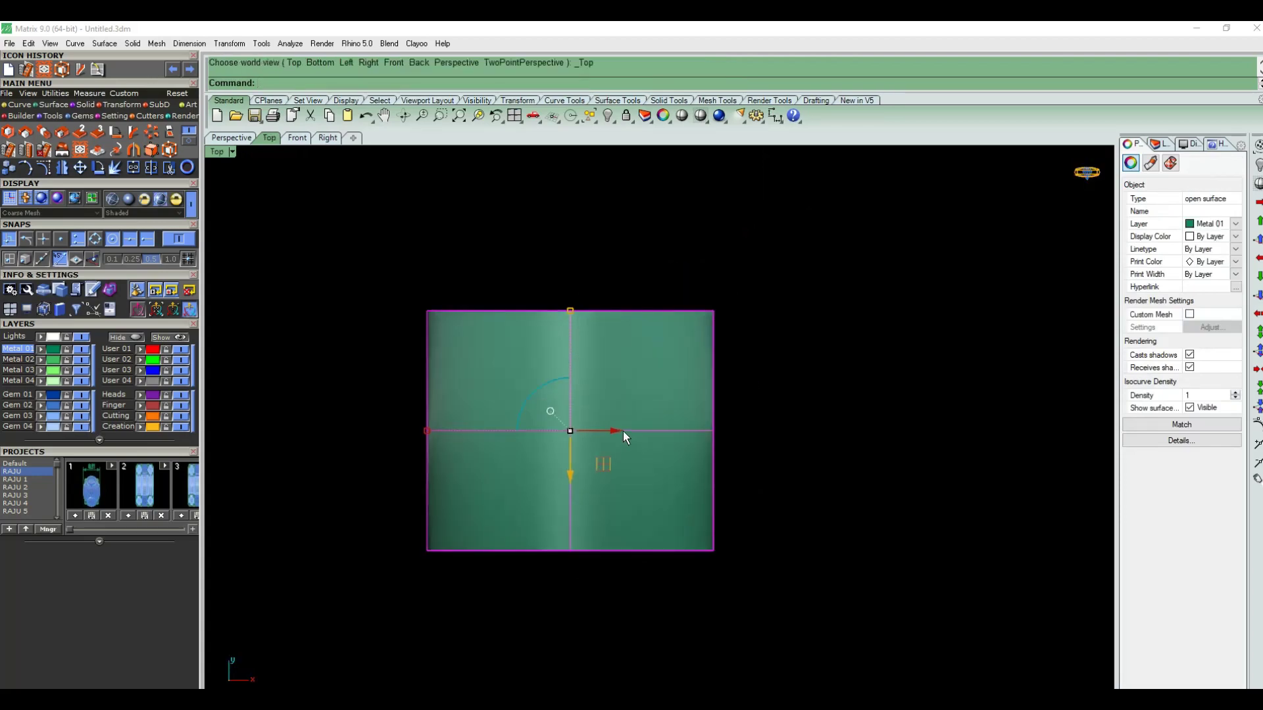
{"action": "left_click_drag", "start_coordinate": [563, 278], "coordinate": [563, 373]}
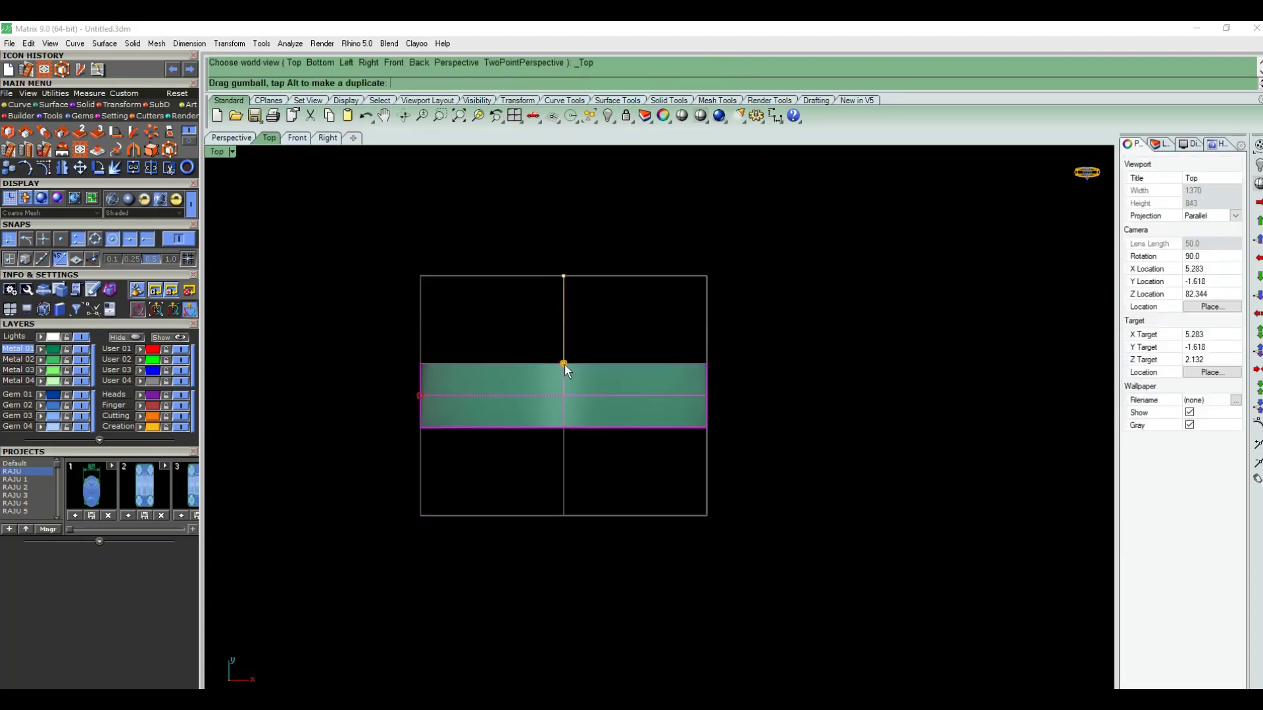
{"action": "key", "text": "Home"}
- Offset the band surface by 1 as a solid with OffsetSrf and view the ring in 3D
{"action": "left_click", "coordinate": [634, 338]}
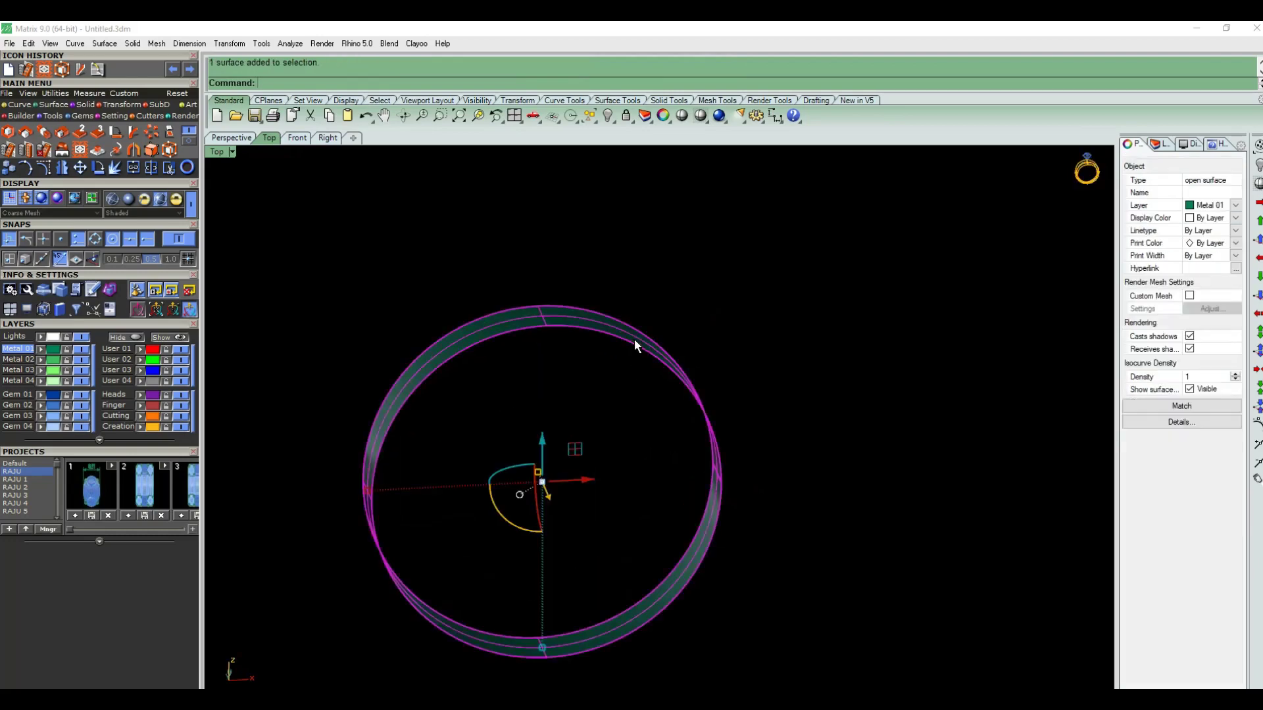
{"action": "type", "text": "ffsetsrf"}
{"action": "key", "text": "Return"}
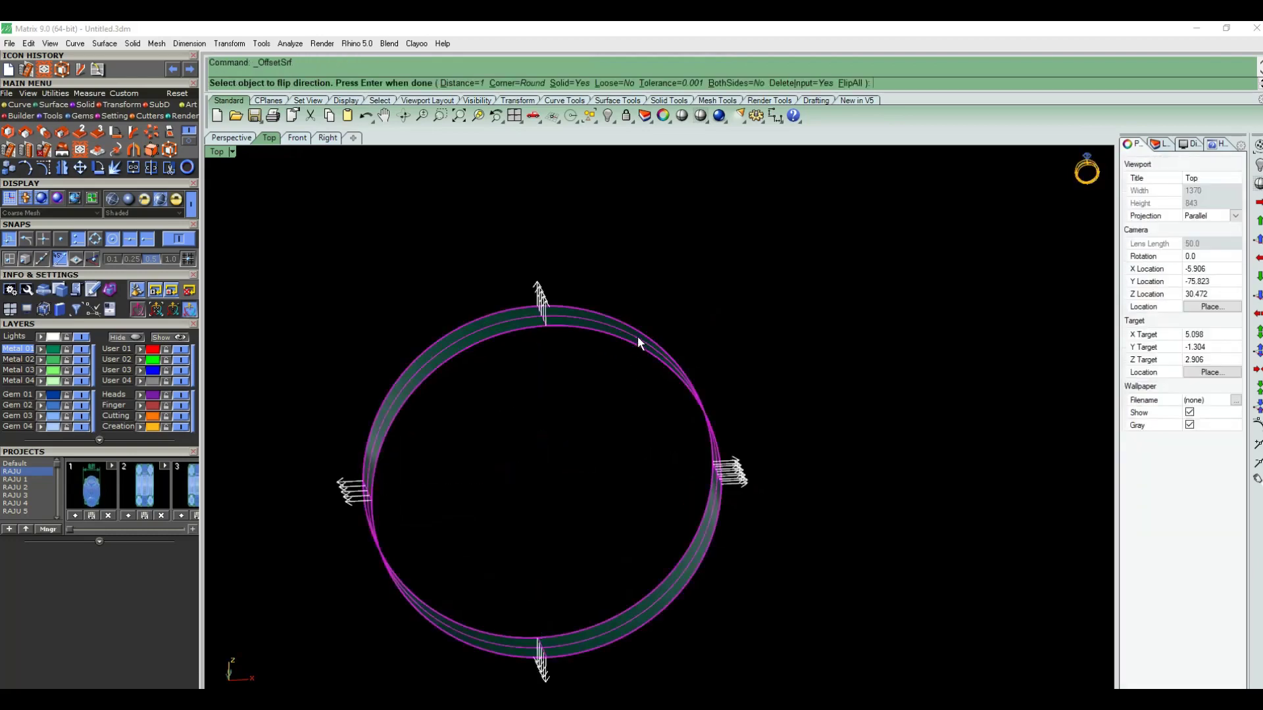
{"action": "type", "text": "1"}
{"action": "key", "text": "Return"}
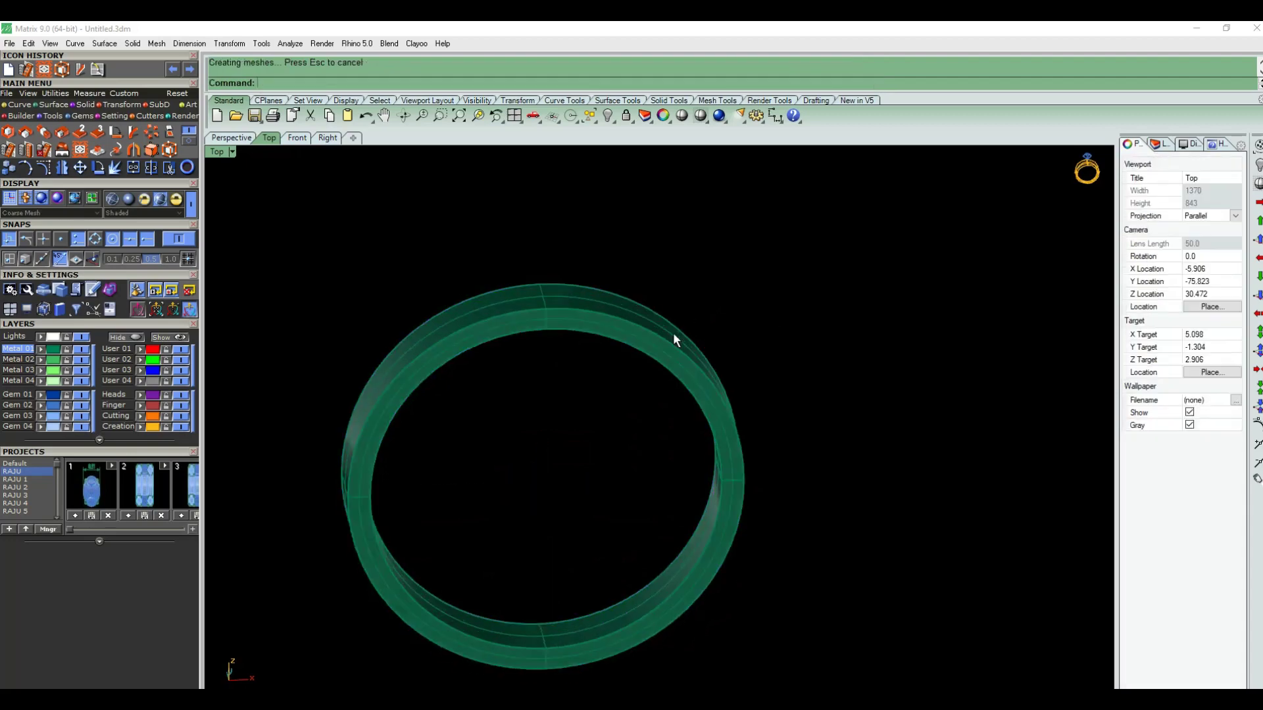
{"action": "left_click", "coordinate": [673, 333]}
{"action": "key", "text": "Home"}
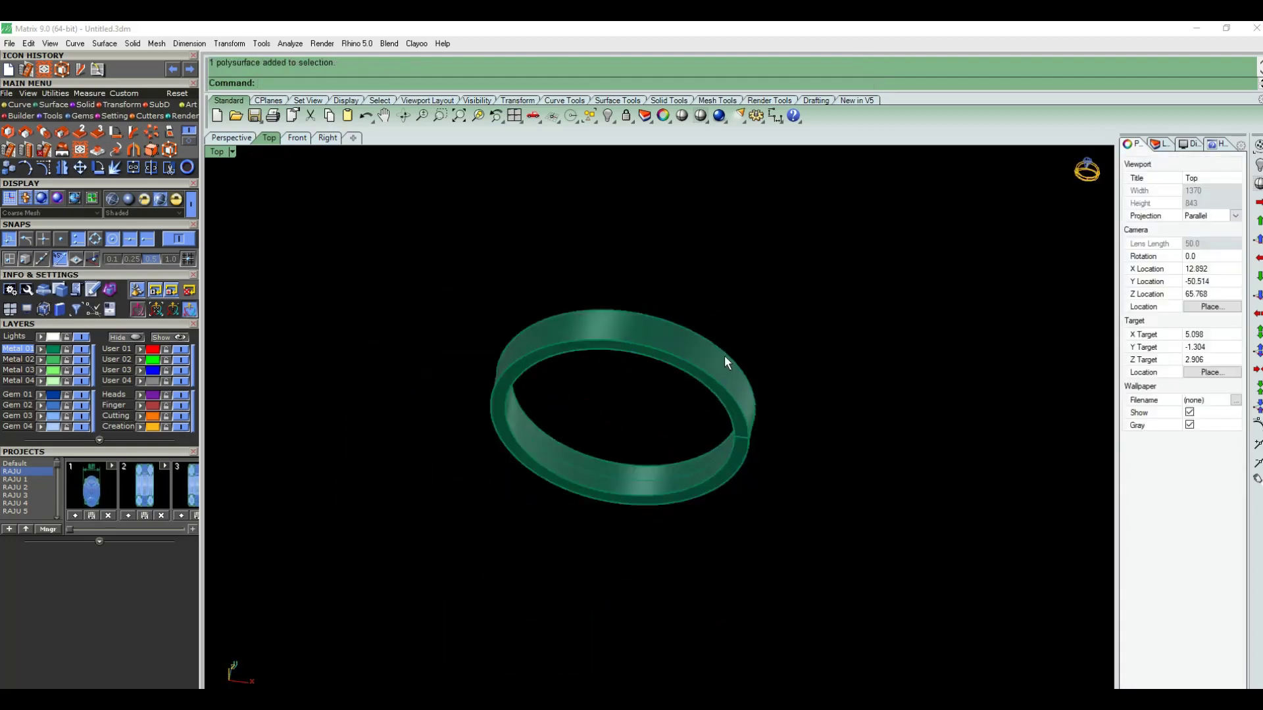
{"action": "key", "text": "Home"}
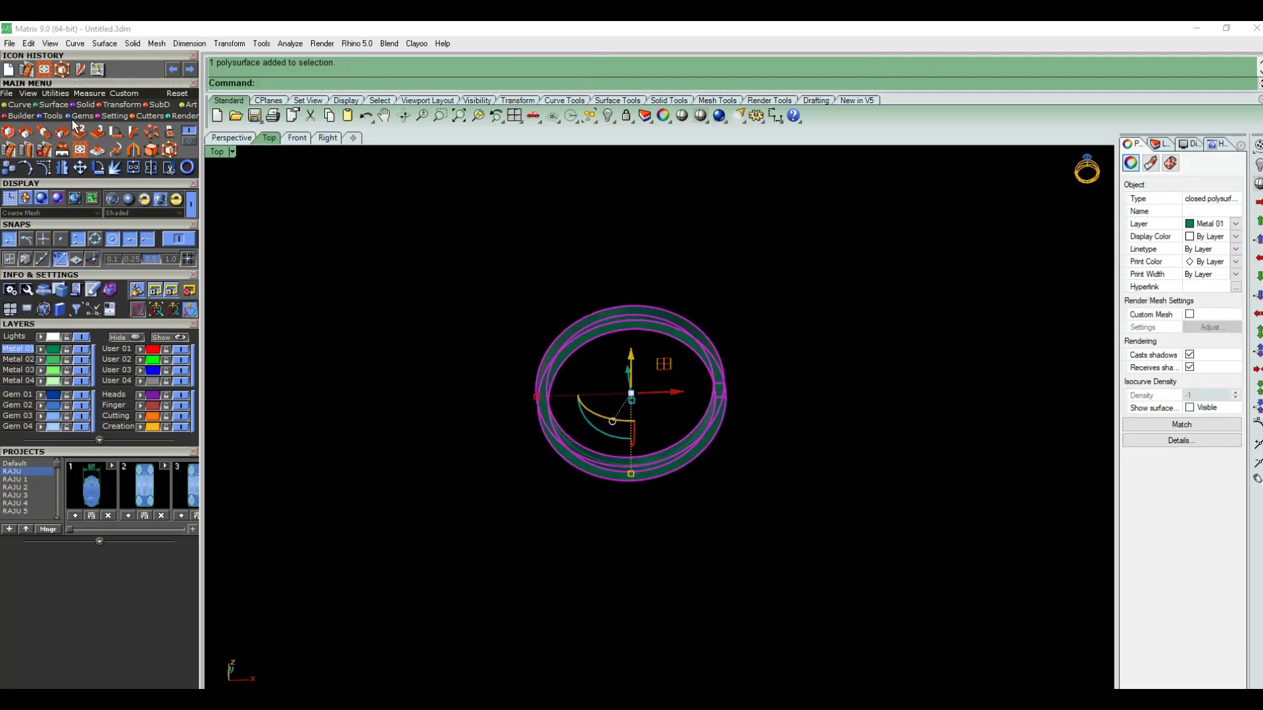
- Run Mesh Repair on the ring and move the mesh copy below the original
{"action": "left_click", "coordinate": [52, 116]}
{"action": "left_click", "coordinate": [167, 149]}
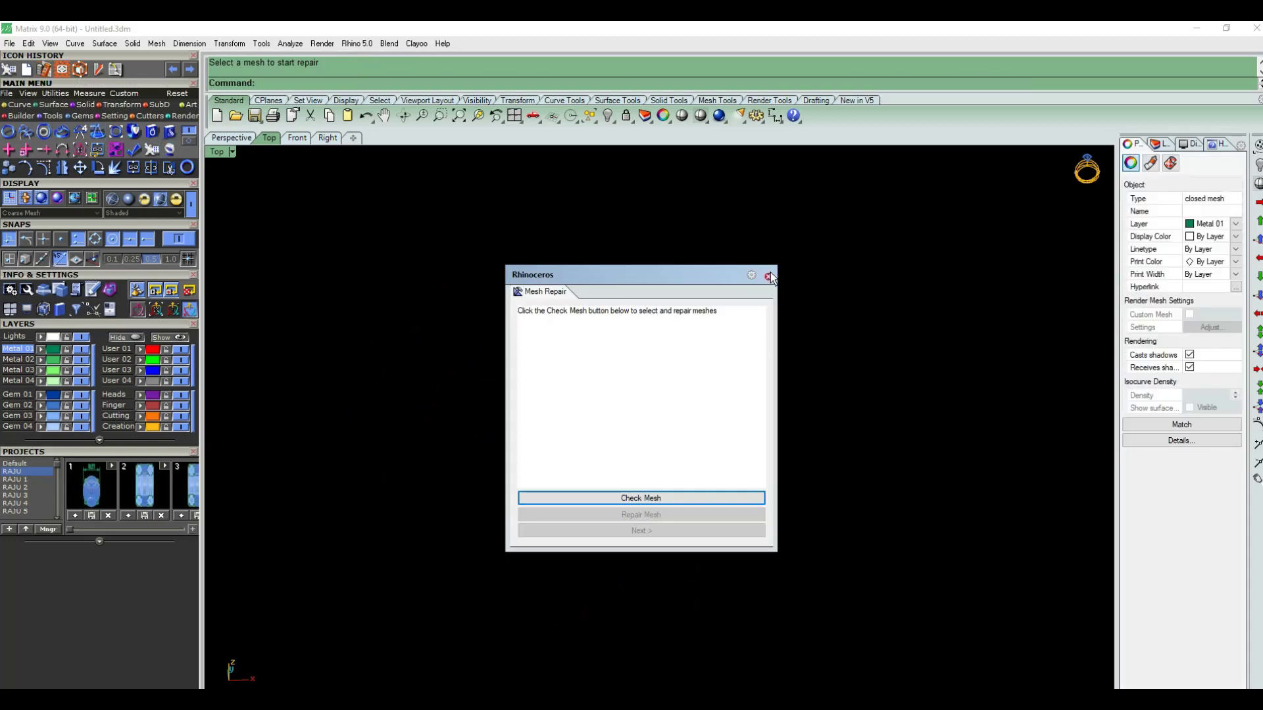
{"action": "left_click", "coordinate": [770, 276]}
{"action": "left_click", "coordinate": [777, 358]}
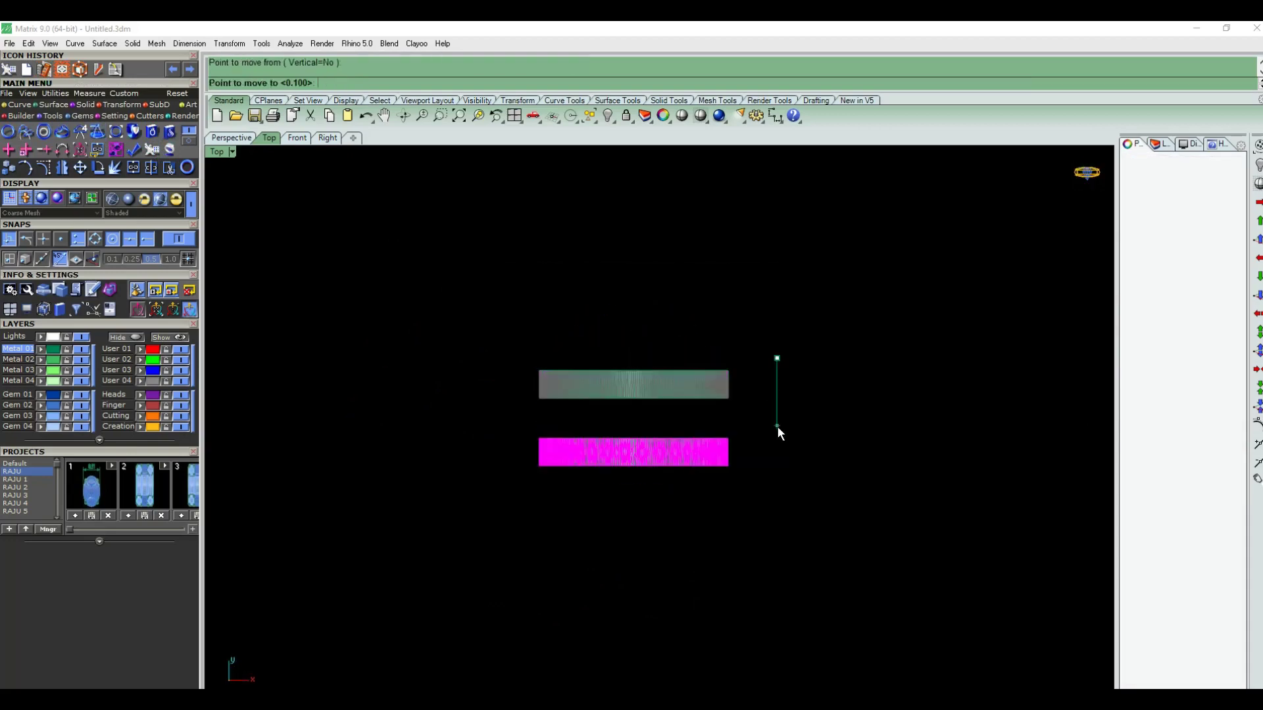
{"action": "type", "text": "10"}
{"action": "left_click", "coordinate": [778, 426]}
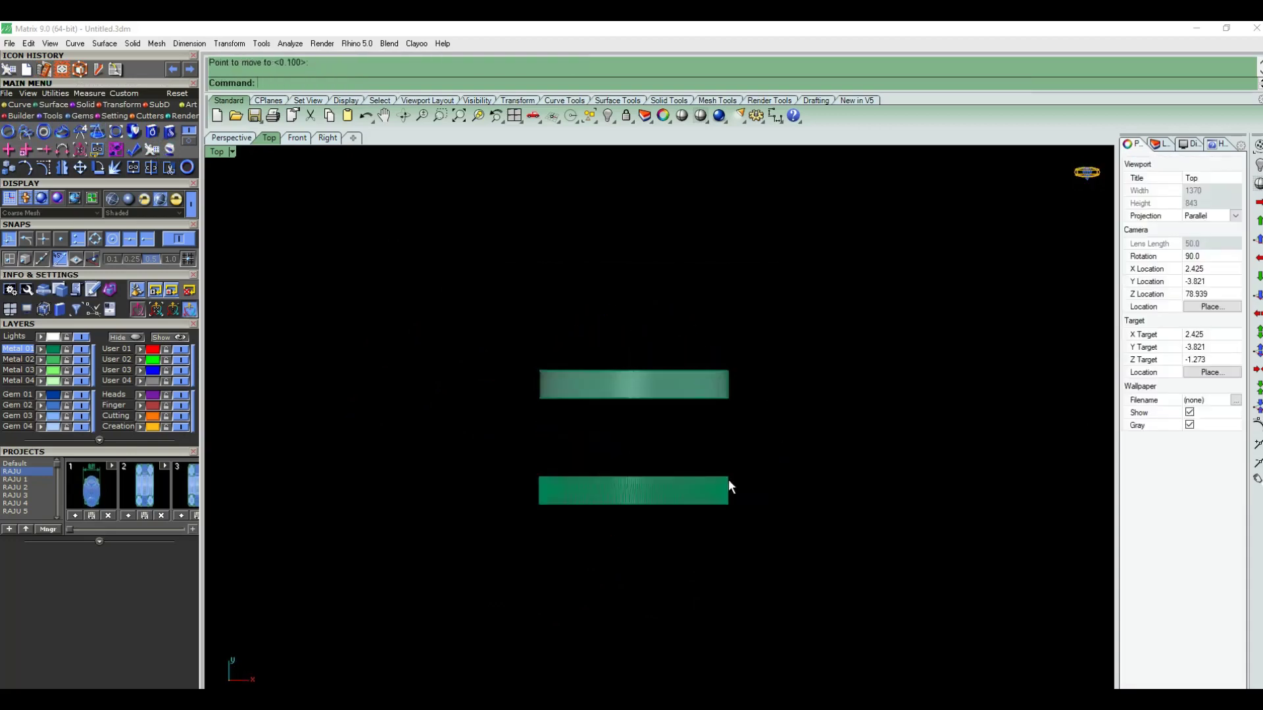
- Set the viewport to Machine display mode and select the lower mesh ring
{"action": "right_click_drag", "start_coordinate": [728, 486], "coordinate": [637, 417], "text": "ctrl+shift"}
{"action": "left_click", "coordinate": [224, 154]}
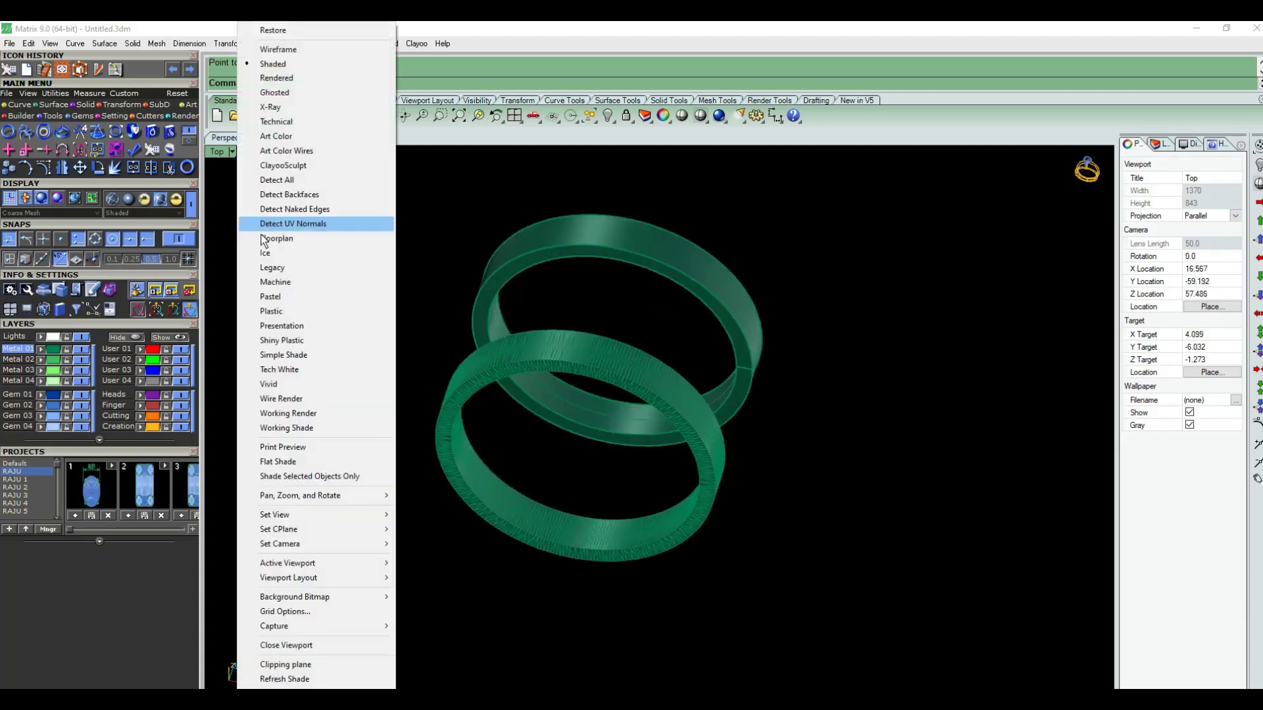
{"action": "left_click", "coordinate": [276, 279]}
{"action": "scroll", "coordinate": [563, 467], "scroll_direction": "up", "scroll_amount": 3}
{"action": "left_click", "coordinate": [568, 453]}
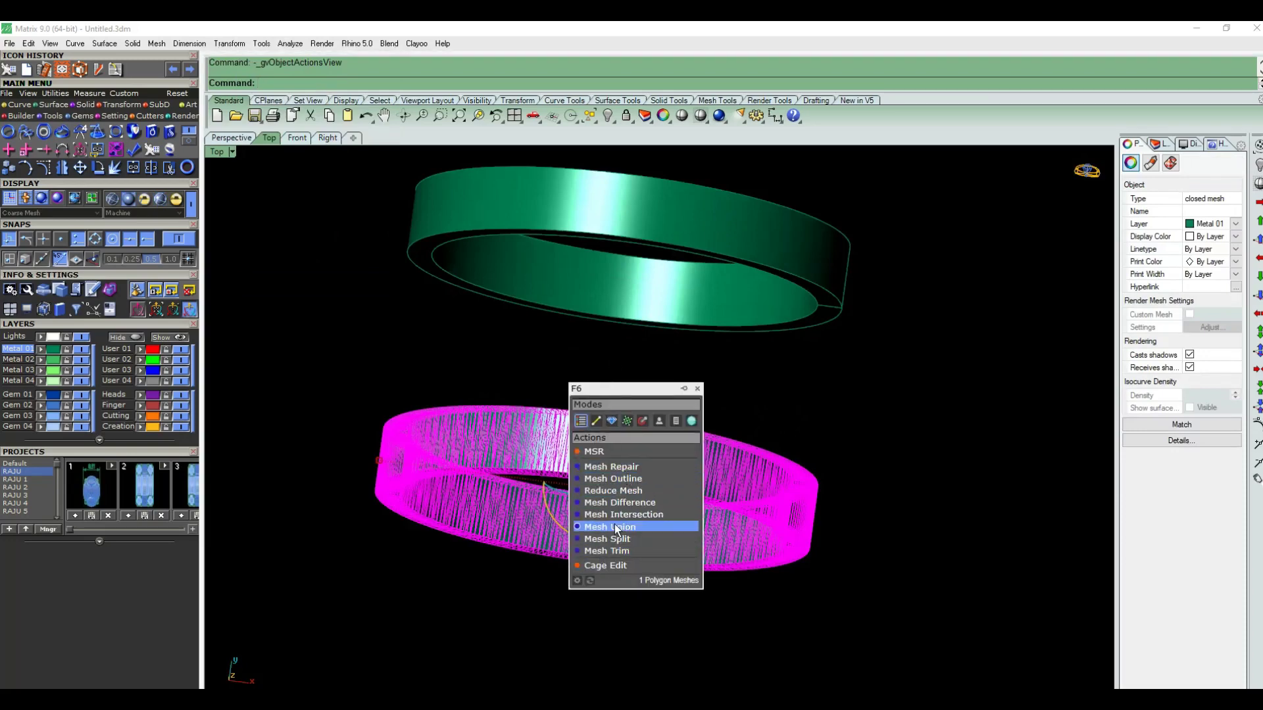
{"action": "left_click", "coordinate": [676, 439]}
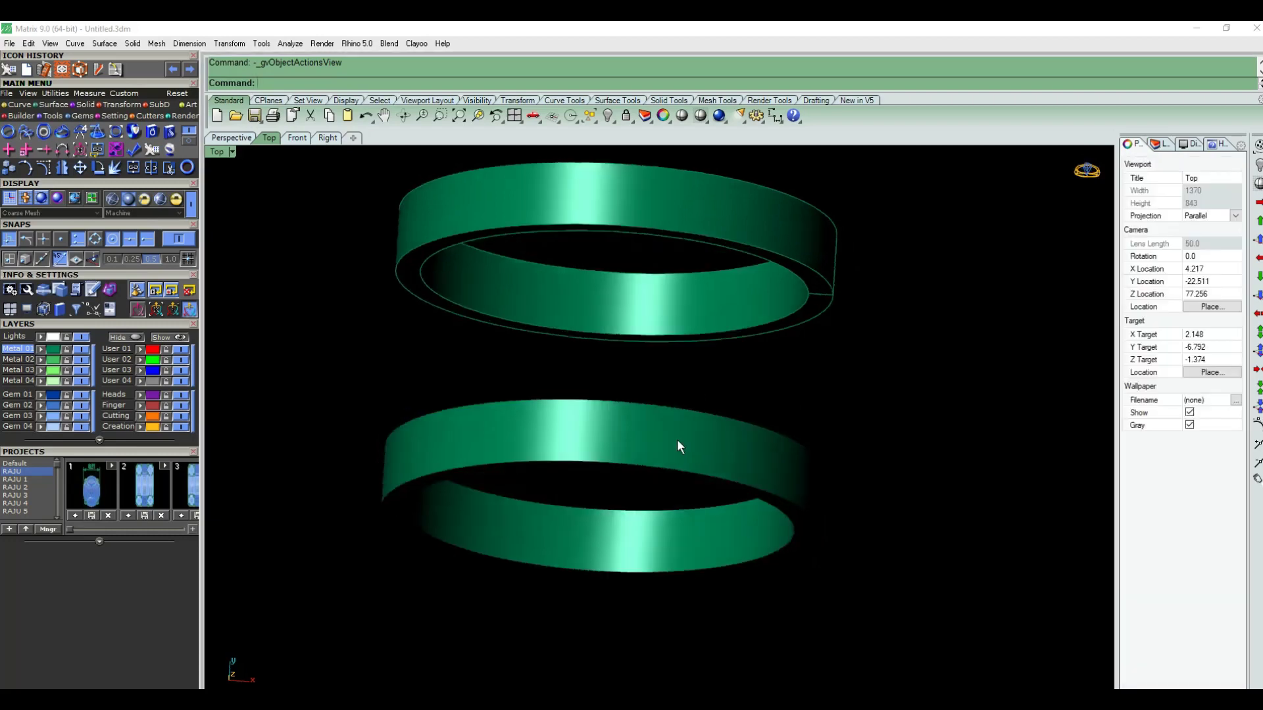
{"action": "left_click_drag", "start_coordinate": [437, 403], "coordinate": [820, 516]}
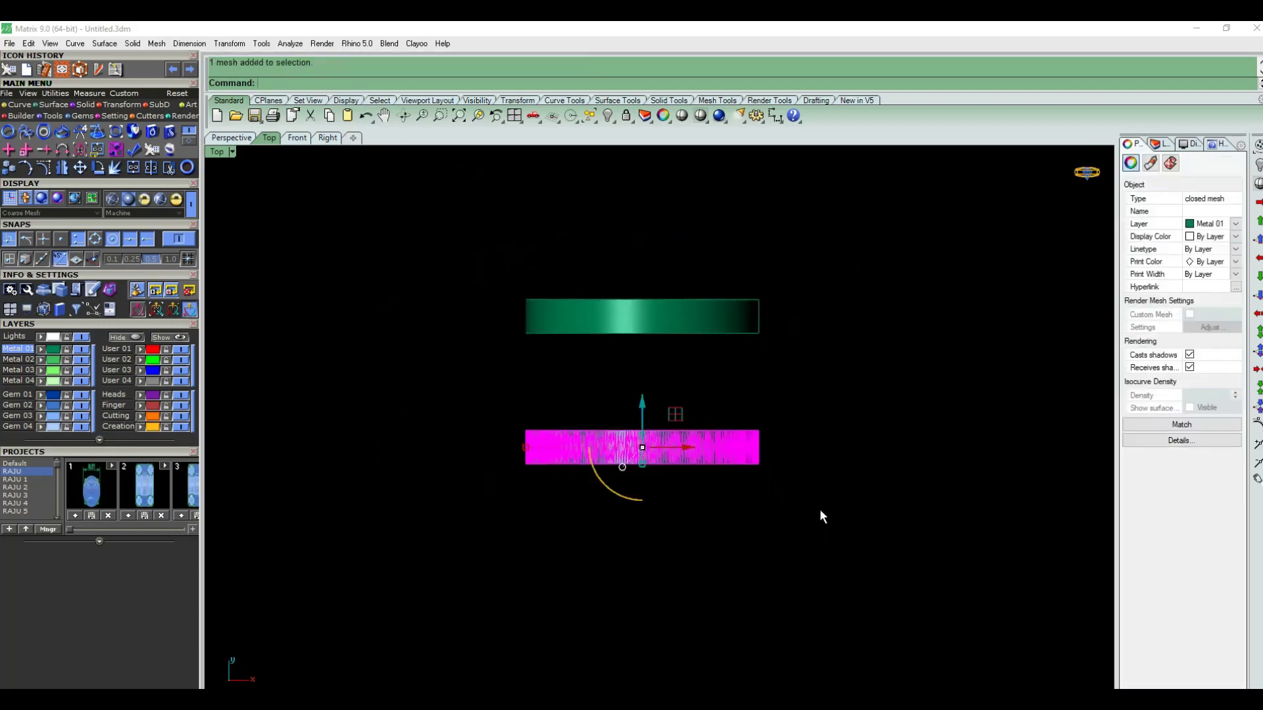
{"action": "left_click", "coordinate": [812, 426]}
{"action": "left_click_drag", "start_coordinate": [811, 426], "coordinate": [462, 560]}
- Export the selected ring, choosing STL as the file type
{"action": "right_click", "coordinate": [253, 119]}
{"action": "left_click", "coordinate": [240, 613]}
{"action": "scroll", "coordinate": [239, 491], "scroll_direction": "up", "scroll_amount": 2}
{"action": "left_click", "coordinate": [471, 195]}
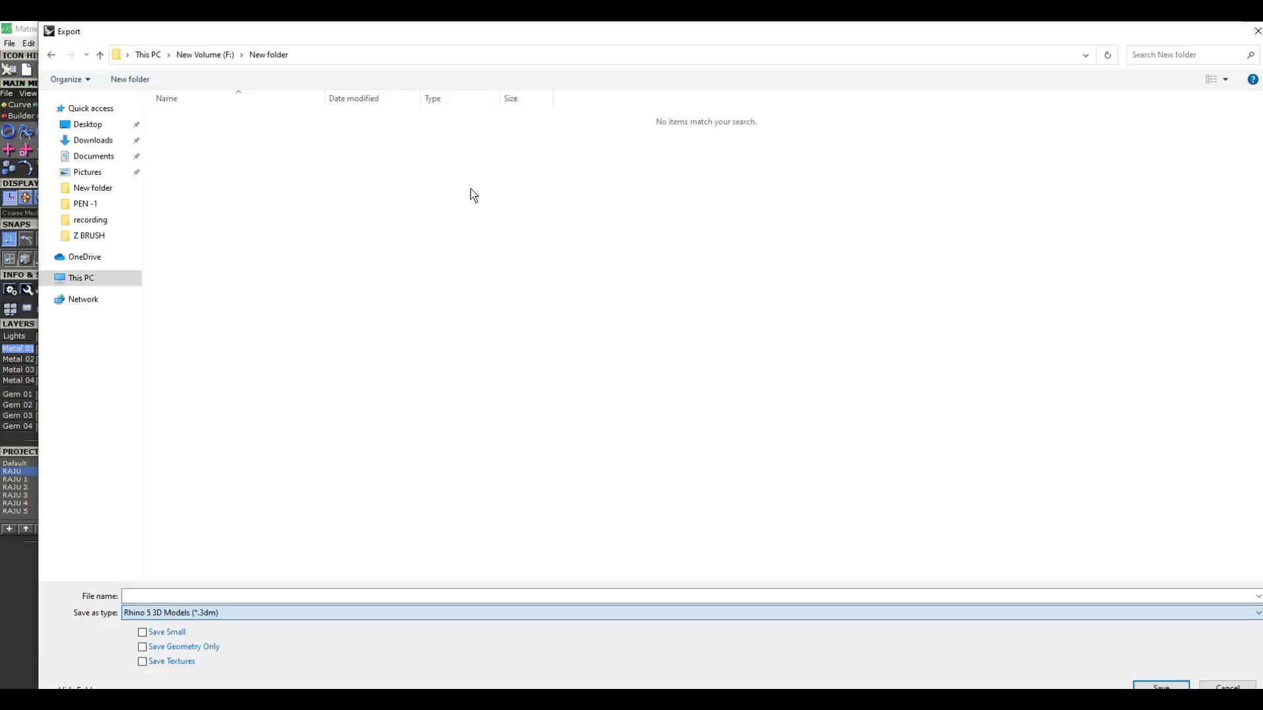
{"action": "left_click", "coordinate": [176, 612]}
{"action": "scroll", "coordinate": [214, 475], "scroll_direction": "down", "scroll_amount": 3}
{"action": "scroll", "coordinate": [228, 511], "scroll_direction": "down", "scroll_amount": 2}
{"action": "left_click", "coordinate": [230, 520]}
- Save it as 125.stl with Save Small ticked and accept the binary STL options
{"action": "left_click", "coordinate": [197, 597]}
{"action": "type", "text": "12"}
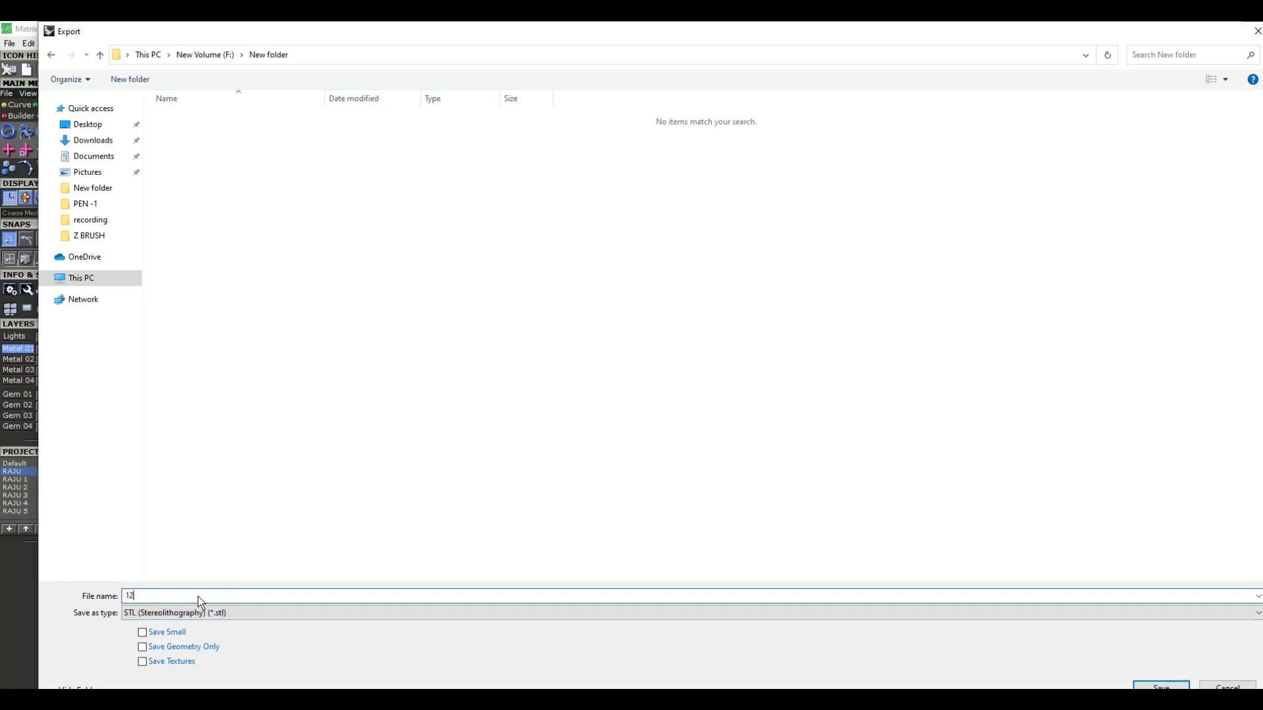
{"action": "type", "text": "5"}
{"action": "left_click", "coordinate": [151, 631]}
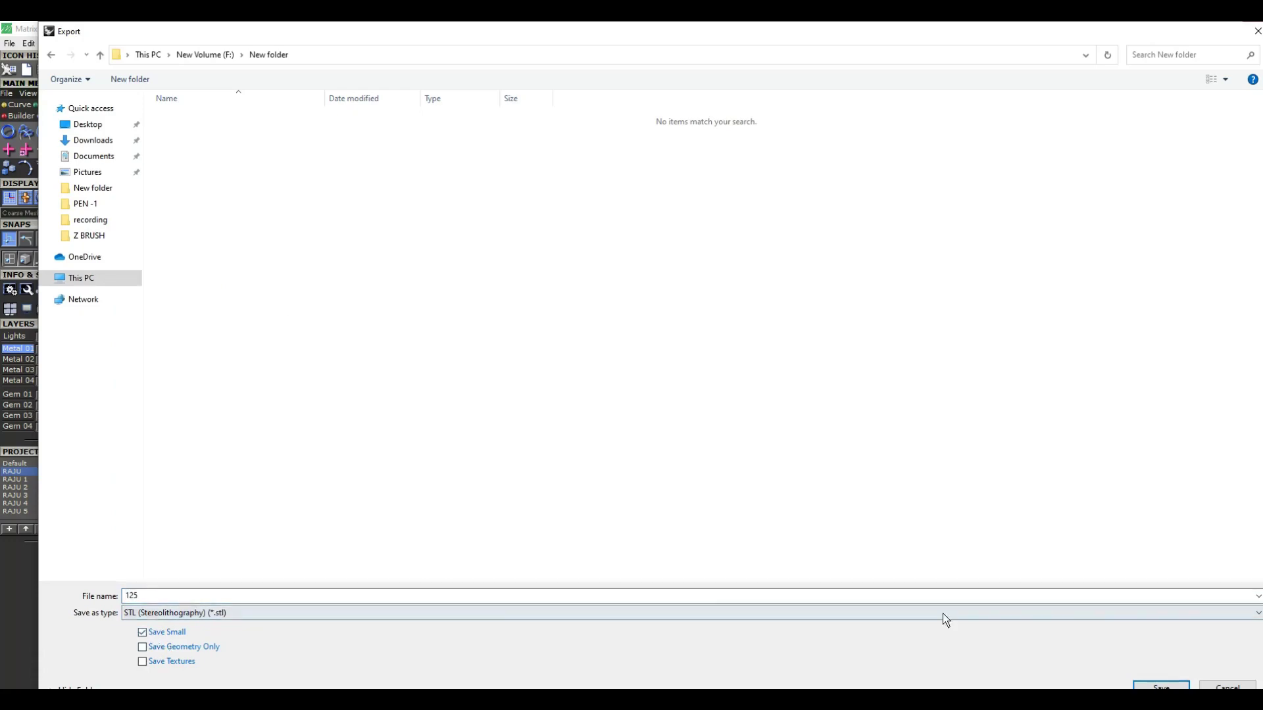
{"action": "left_click", "coordinate": [1161, 687]}
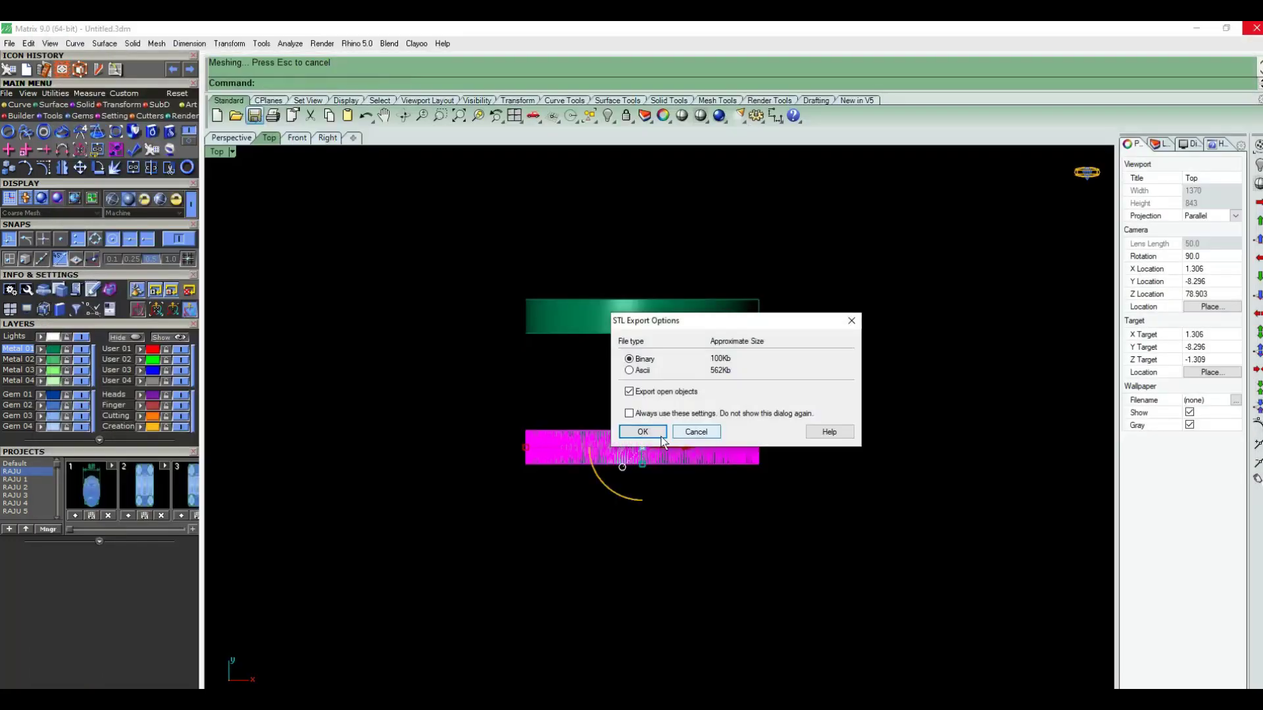
{"action": "left_click", "coordinate": [653, 429]}
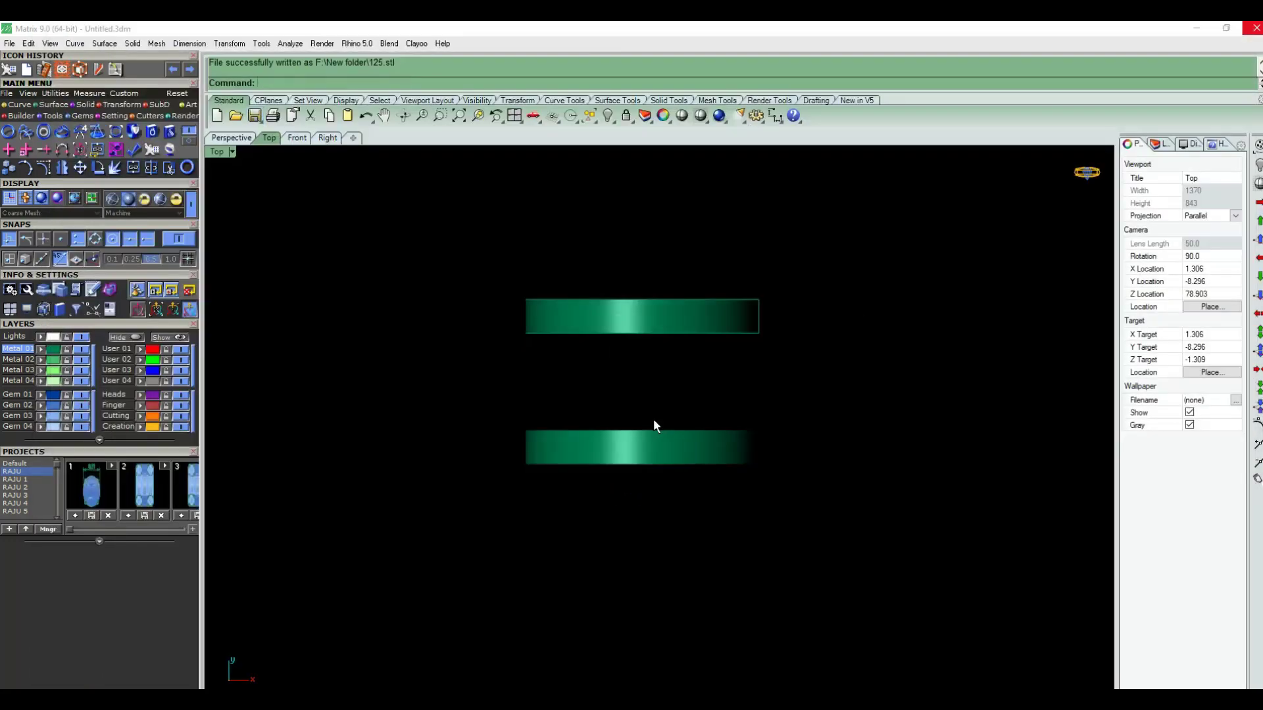
{"action": "left_click", "coordinate": [9, 44]}
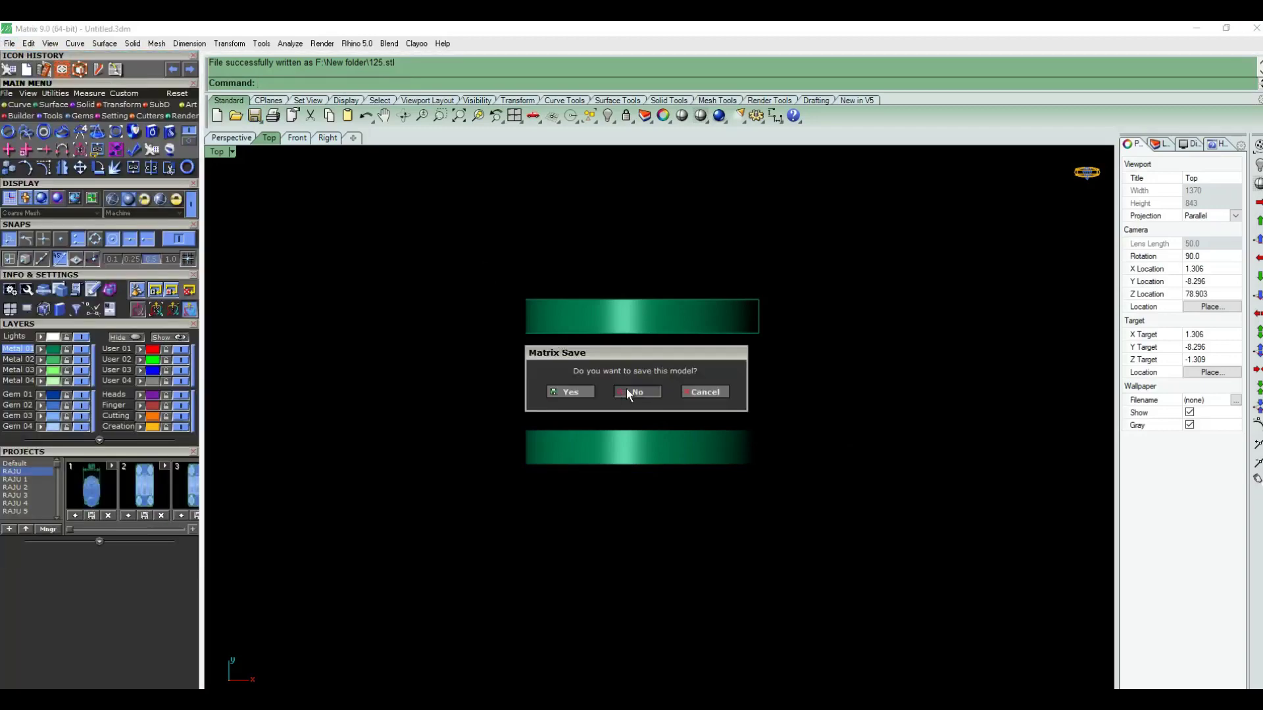
- Discard the unsaved model, maximize the top viewport, and import 125.stl in millimetres
{"action": "left_click", "coordinate": [628, 393]}
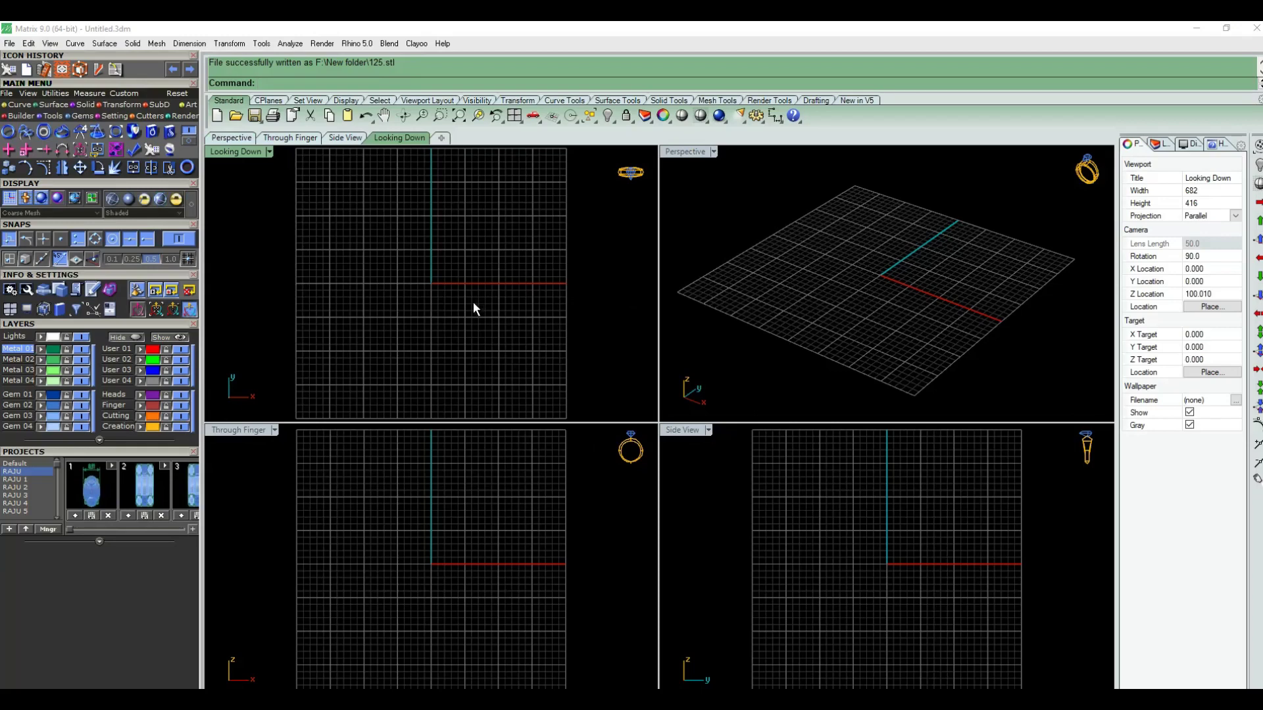
{"action": "double_click", "coordinate": [238, 154]}
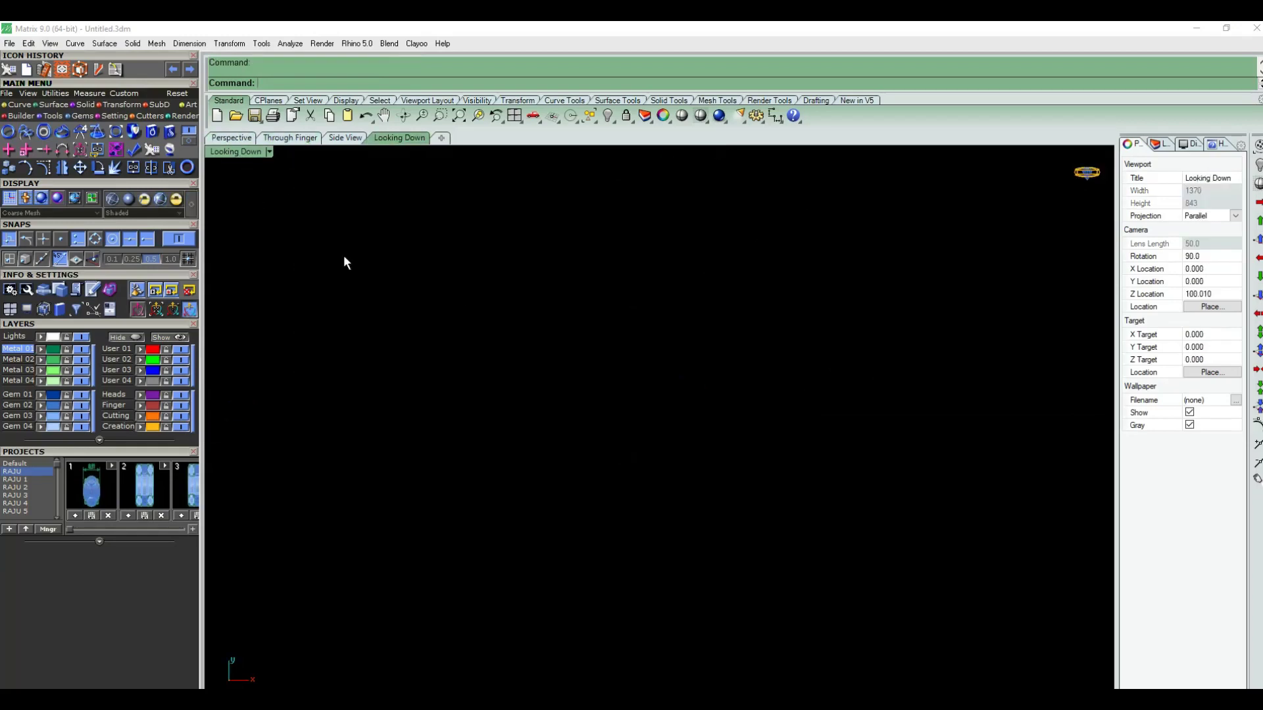
{"action": "left_click", "coordinate": [11, 43]}
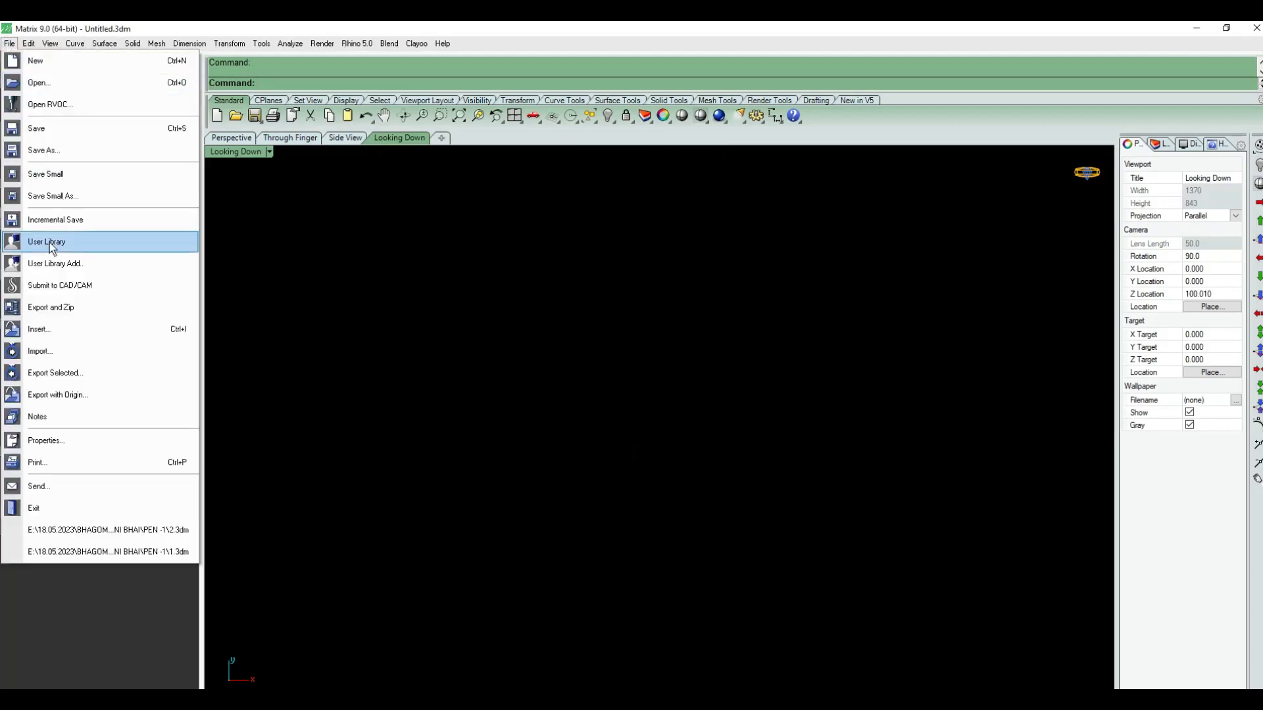
{"action": "left_click", "coordinate": [41, 351]}
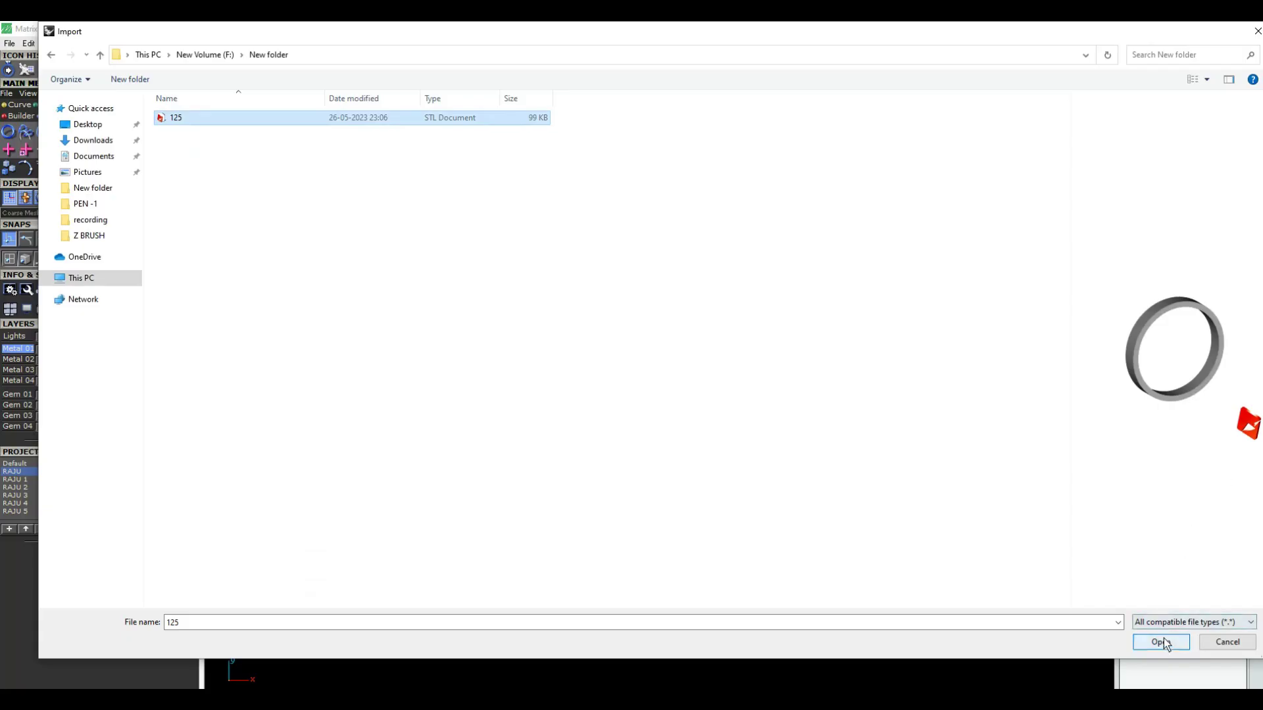
{"action": "left_click", "coordinate": [1163, 643]}
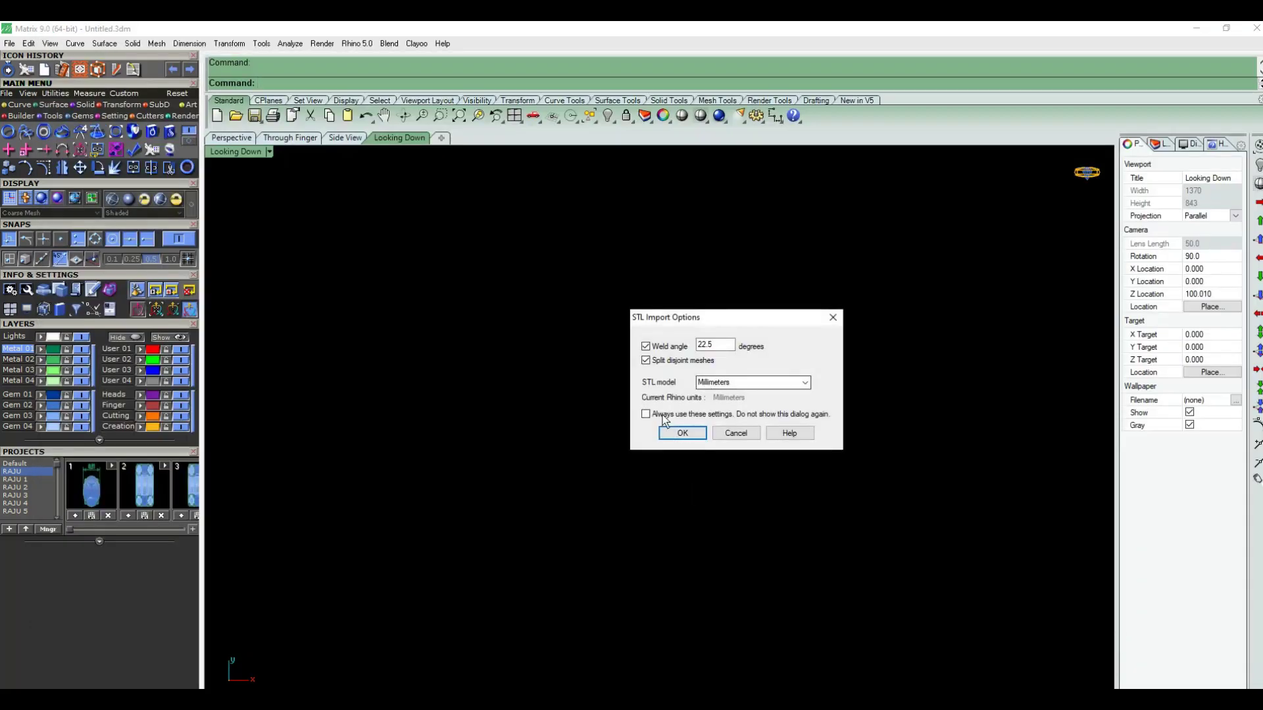
{"action": "left_click", "coordinate": [695, 439]}
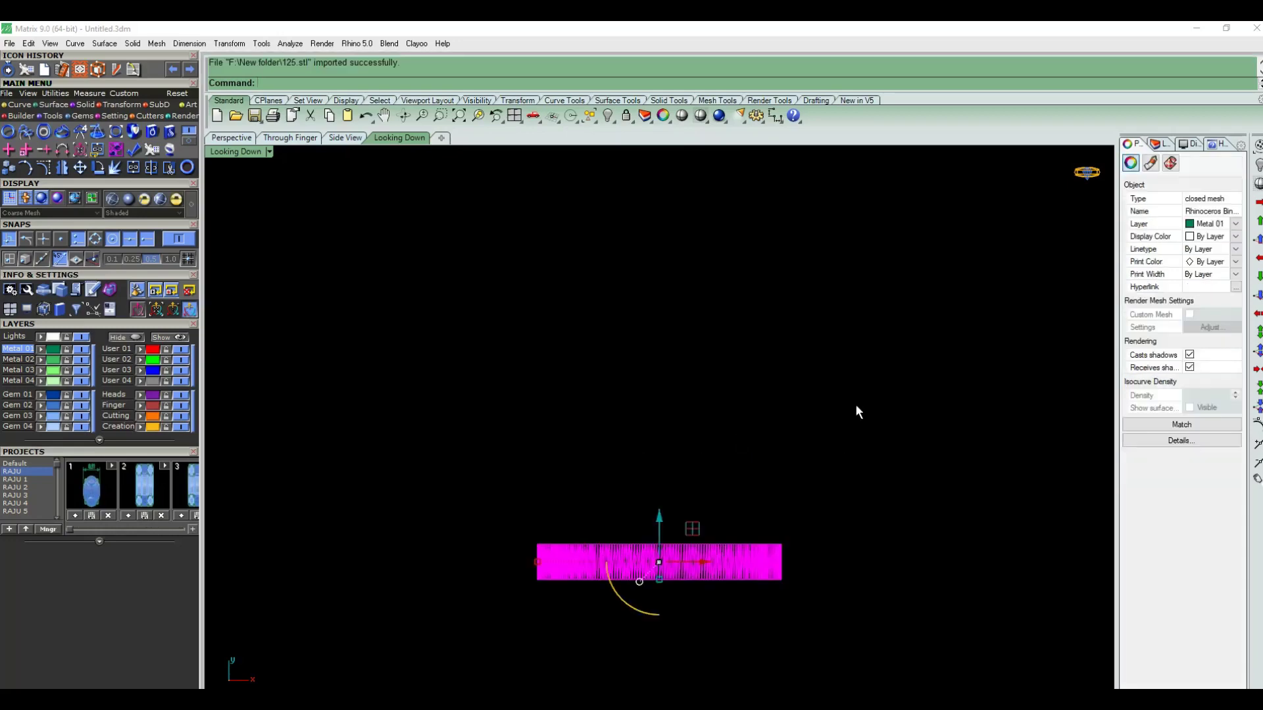
{"action": "left_click", "coordinate": [713, 409]}
{"action": "scroll", "coordinate": [652, 405], "scroll_direction": "up", "scroll_amount": 2}
- Shade the imported ring in Machine mode, orbit it in 3D, then select it in top view
{"action": "right_click_drag", "start_coordinate": [653, 405], "coordinate": [657, 382]}
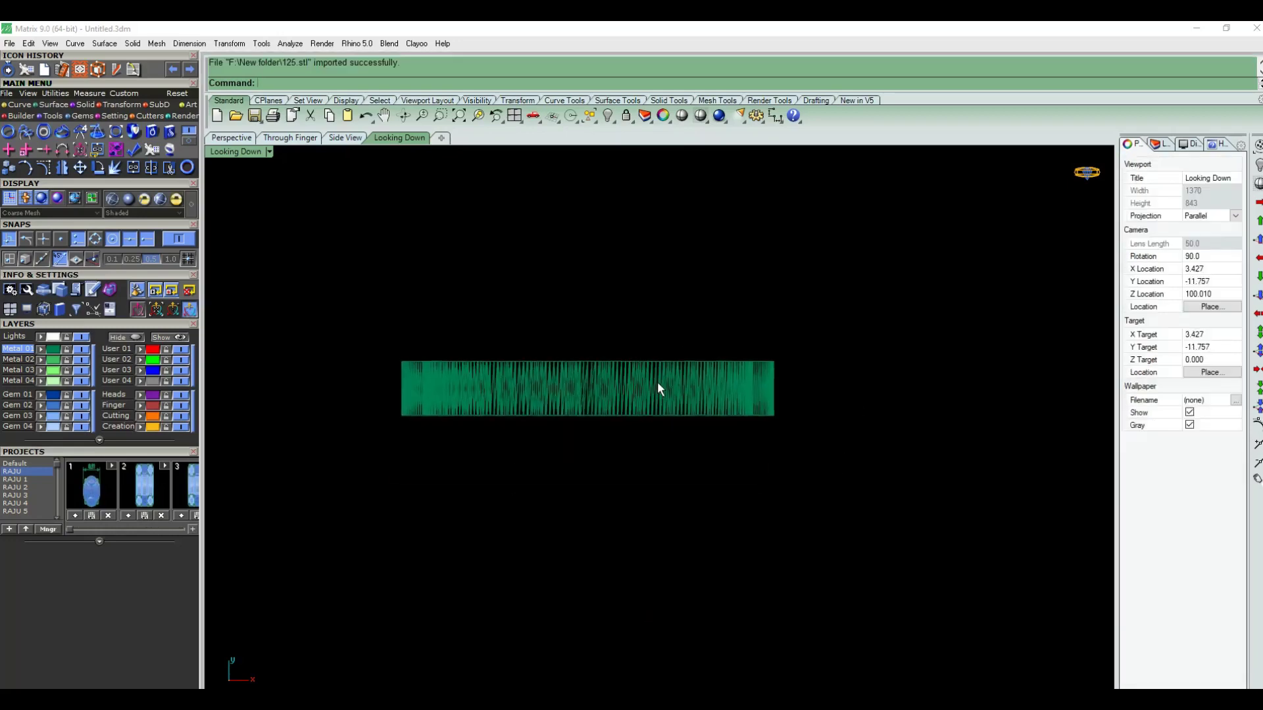
{"action": "left_click", "coordinate": [235, 153]}
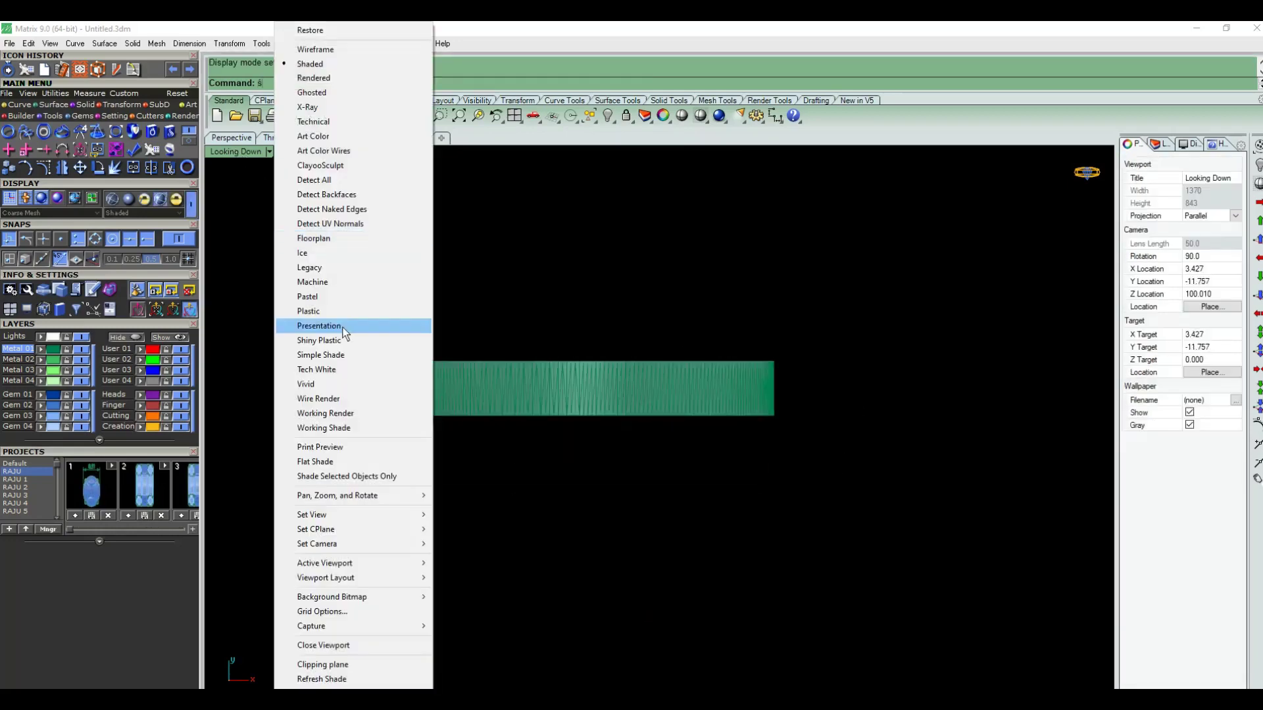
{"action": "left_click", "coordinate": [336, 283]}
{"action": "mouse_move", "coordinate": [491, 404]}
{"action": "right_mouse_down"}
{"action": "mouse_move", "coordinate": [606, 440]}
{"action": "mouse_move", "coordinate": [613, 400]}
{"action": "mouse_move", "coordinate": [629, 432]}
{"action": "right_mouse_up"}
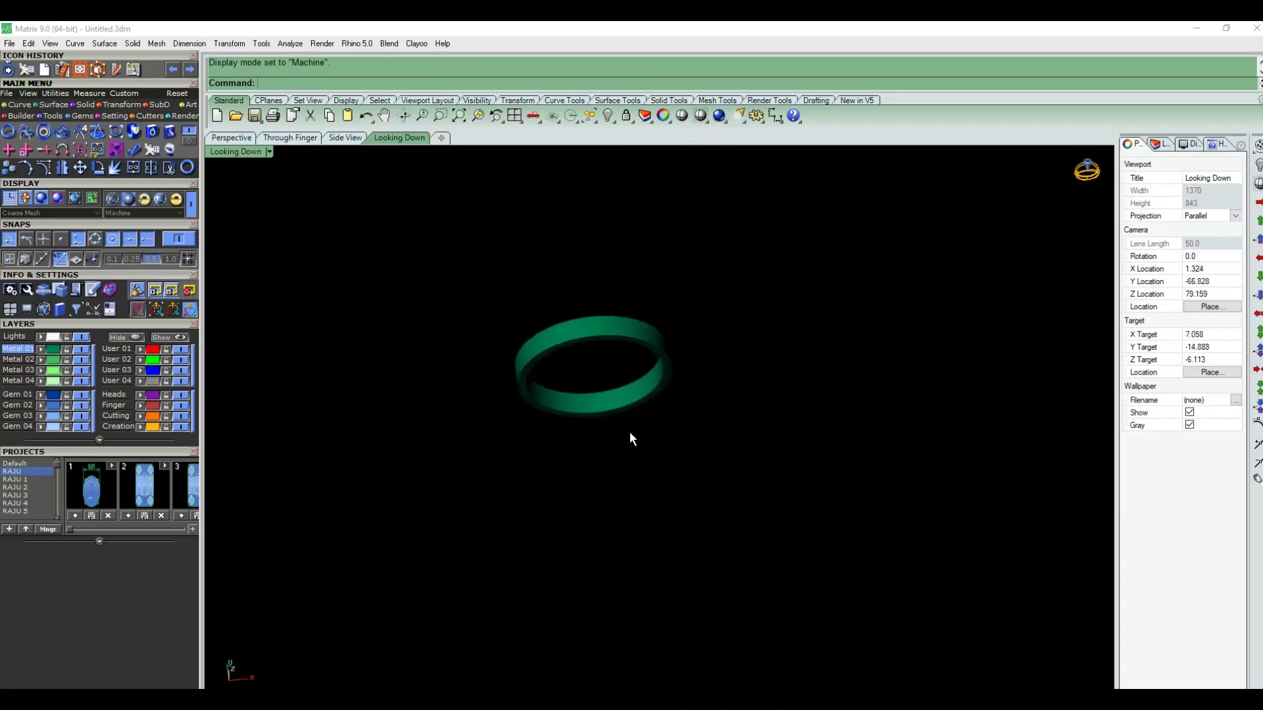
{"action": "key", "text": "ctrl+F1"}
{"action": "left_click", "coordinate": [598, 379]}
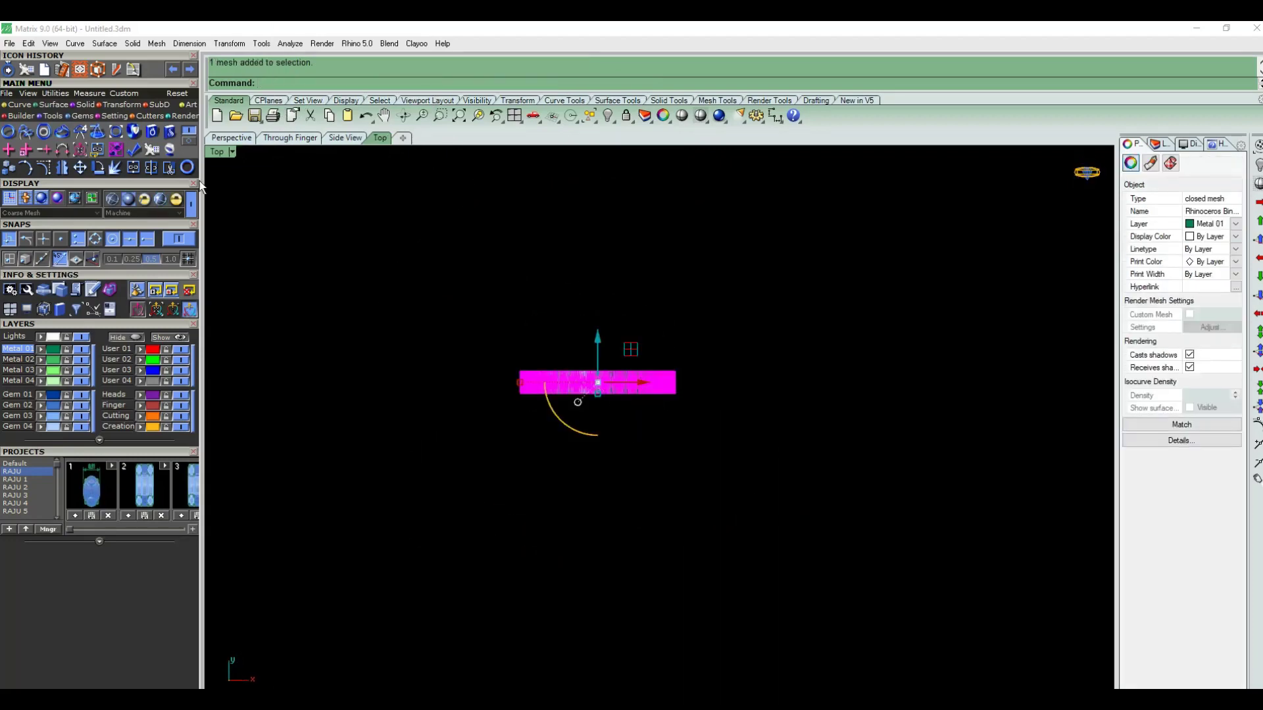
{"action": "left_click", "coordinate": [46, 106]}
{"action": "type", "text": "D"}
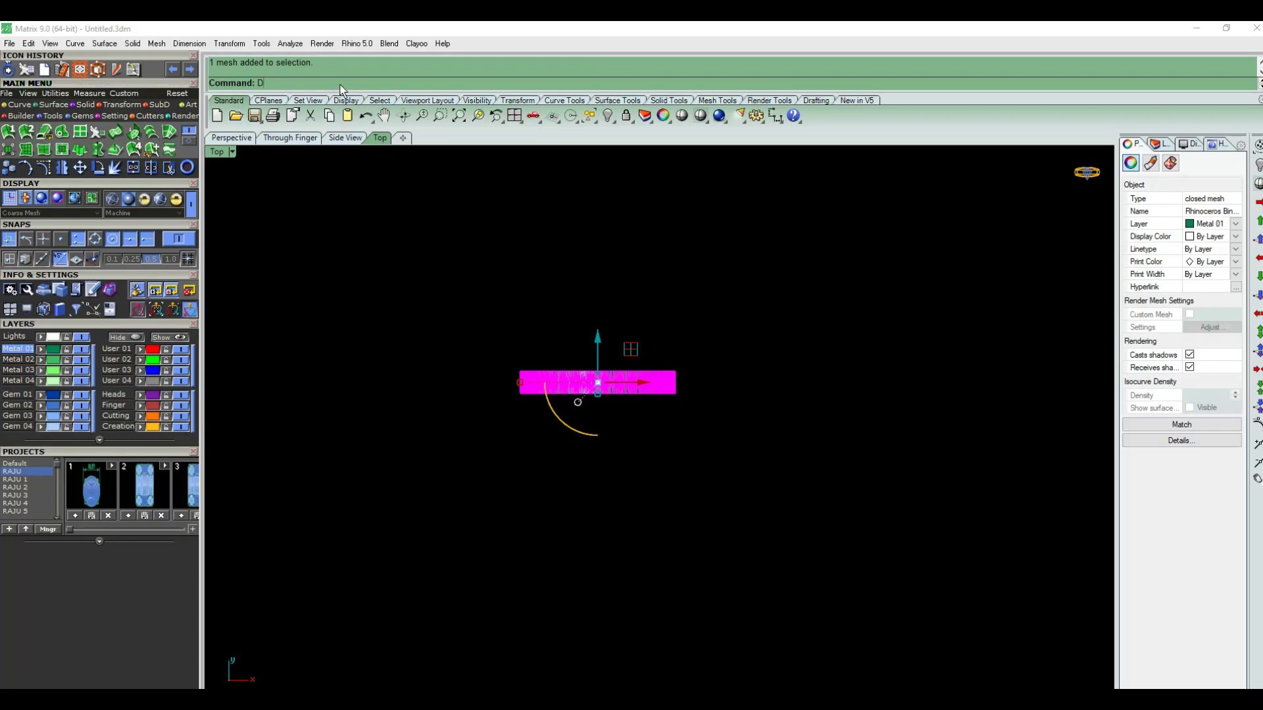
- Run Drape with point spacing 1 over a small area around the ring
{"action": "type", "text": "E"}
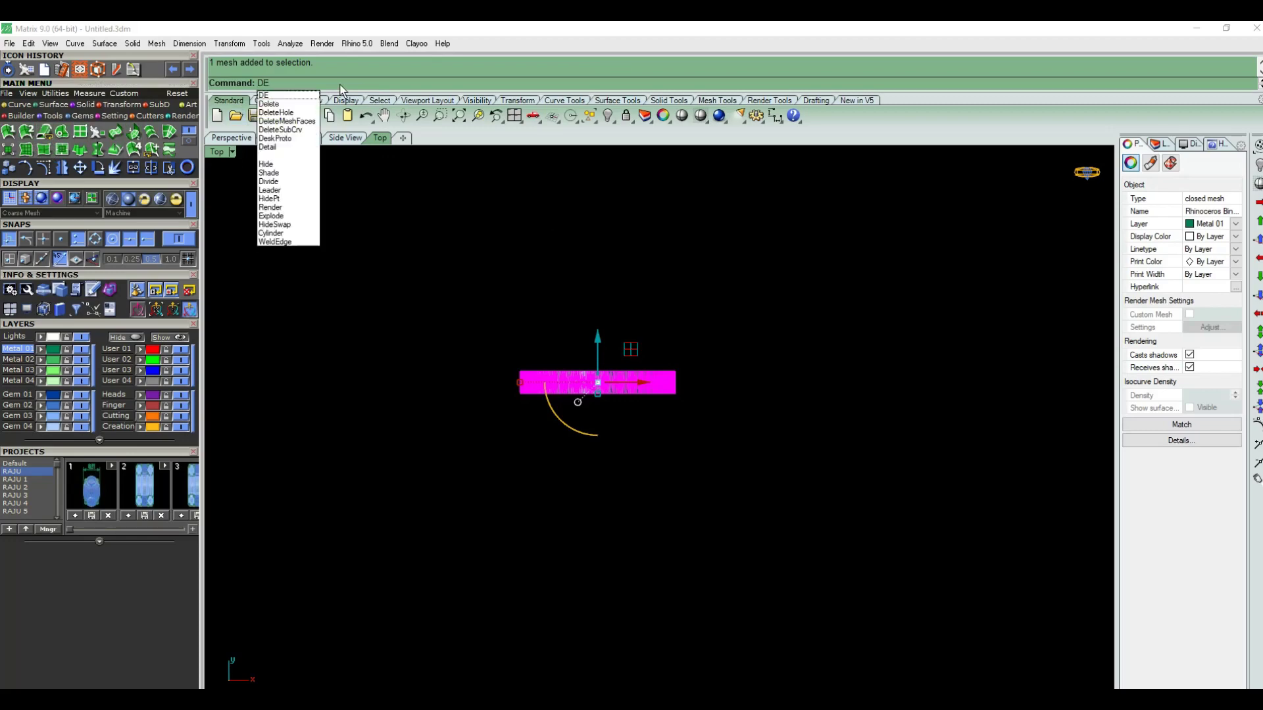
{"action": "key", "text": "BackSpace"}
{"action": "type", "text": "raftAngleAnalysis"}
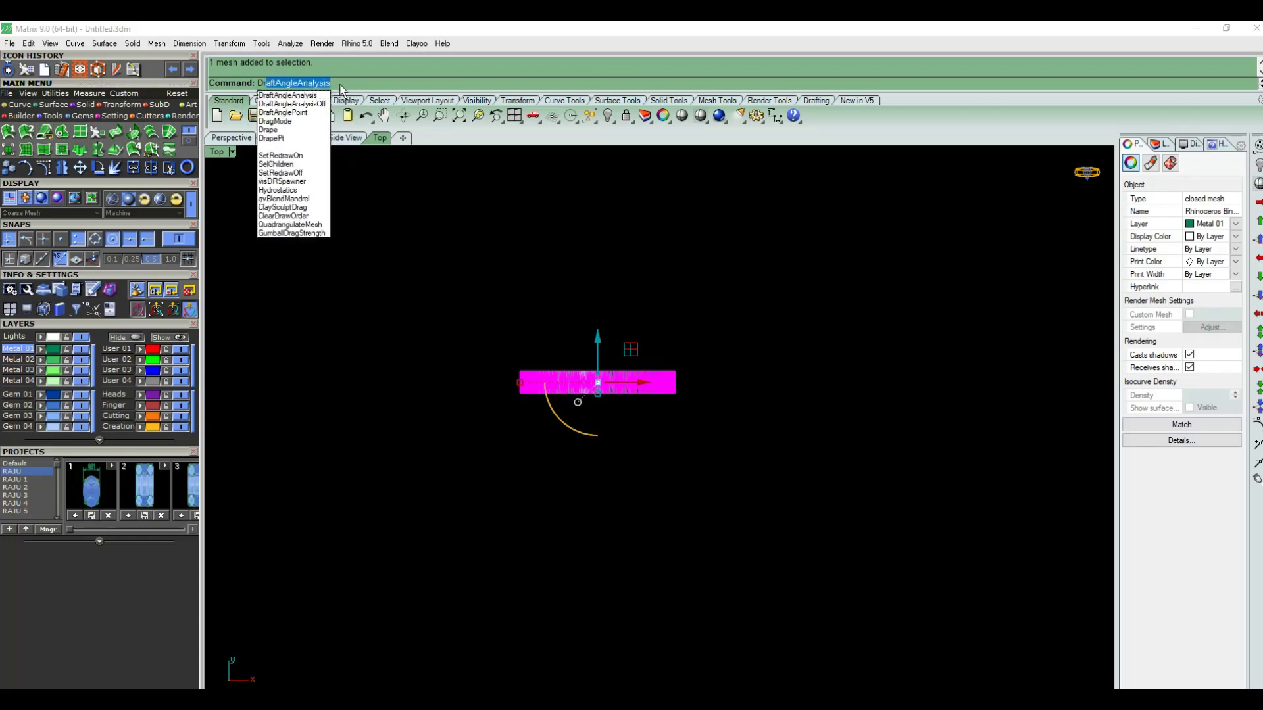
{"action": "left_click", "coordinate": [277, 129]}
{"action": "left_click", "coordinate": [100, 44]}
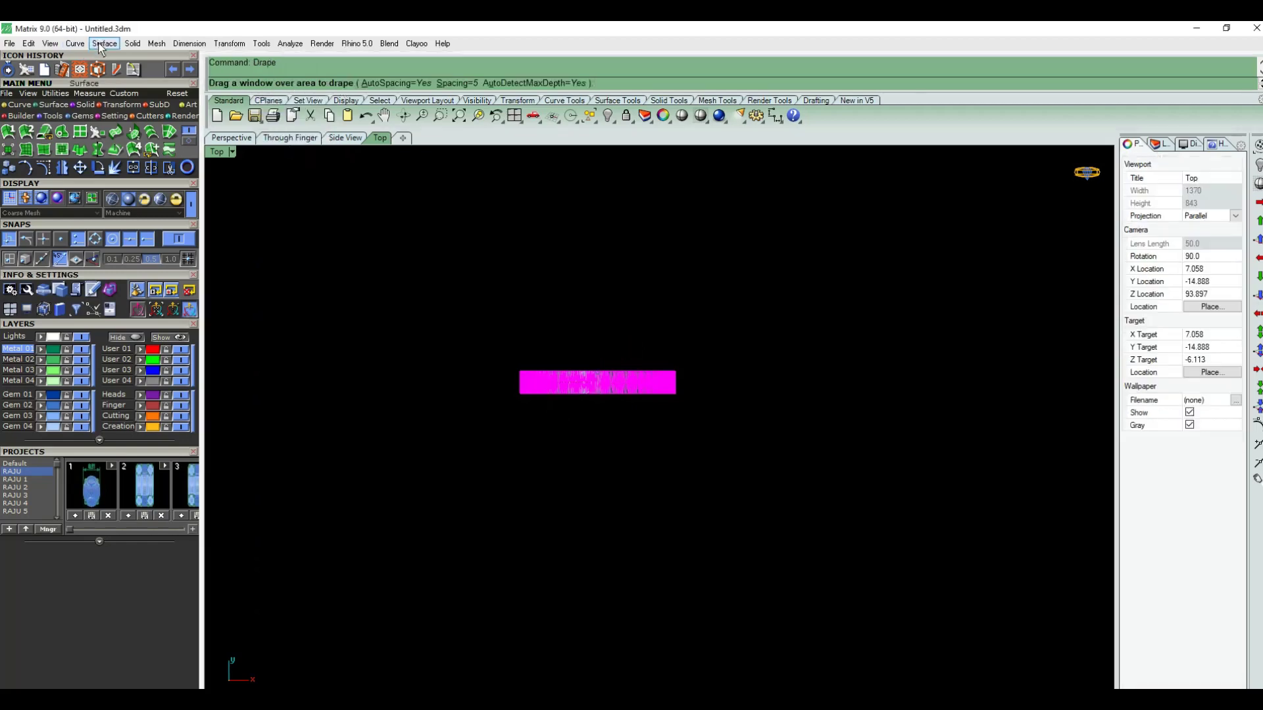
{"action": "mouse_move", "coordinate": [138, 283]}
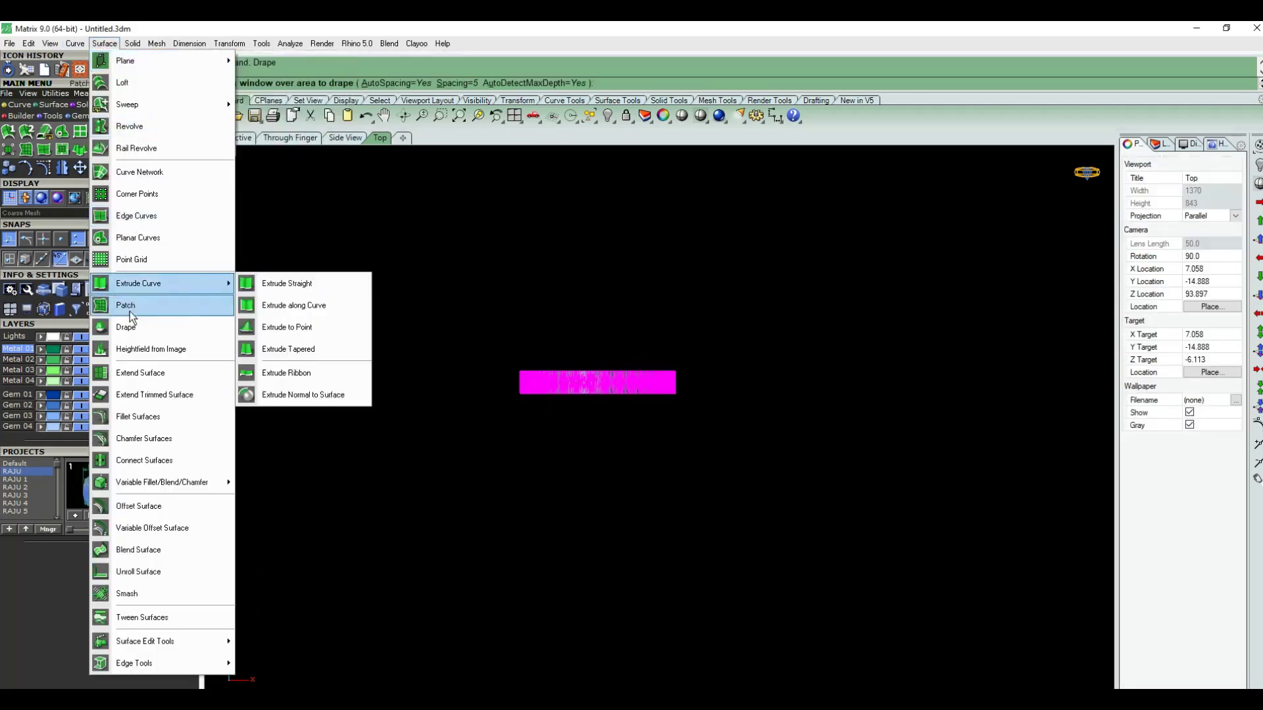
{"action": "left_click", "coordinate": [148, 327]}
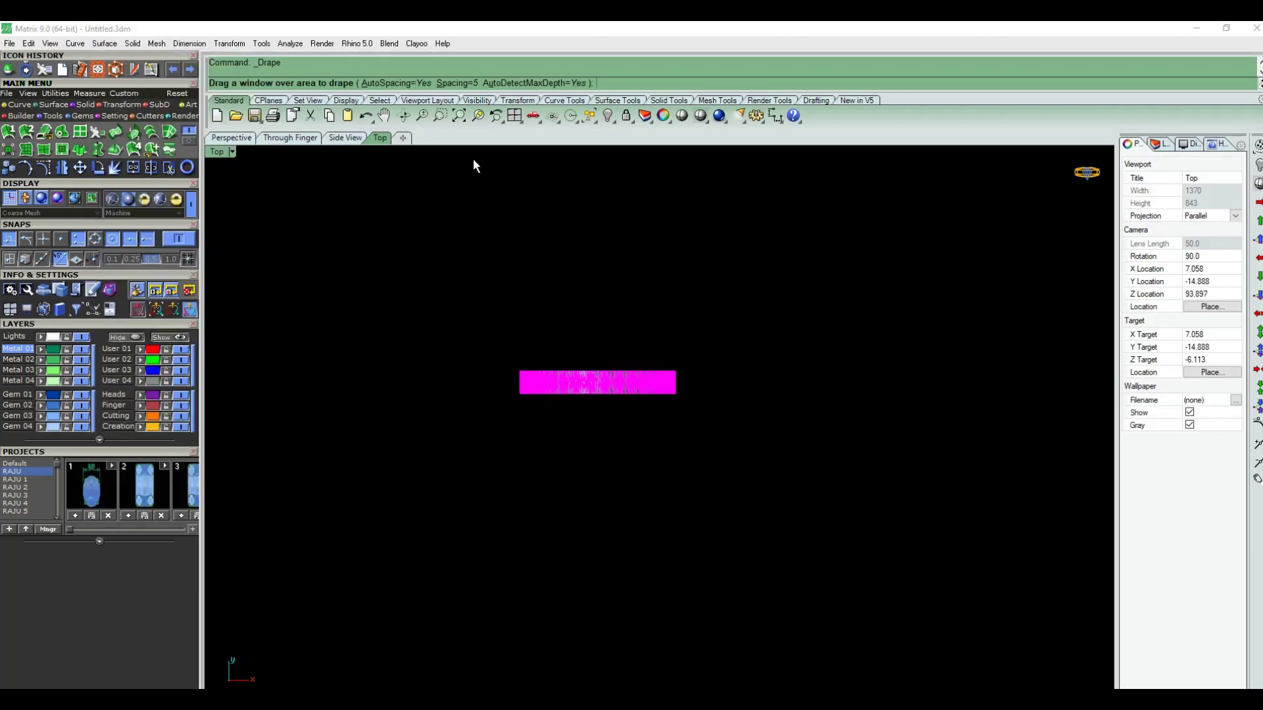
{"action": "left_click", "coordinate": [453, 86]}
{"action": "type", "text": "1"}
{"action": "key", "text": "Return"}
{"action": "left_click", "coordinate": [616, 302]}
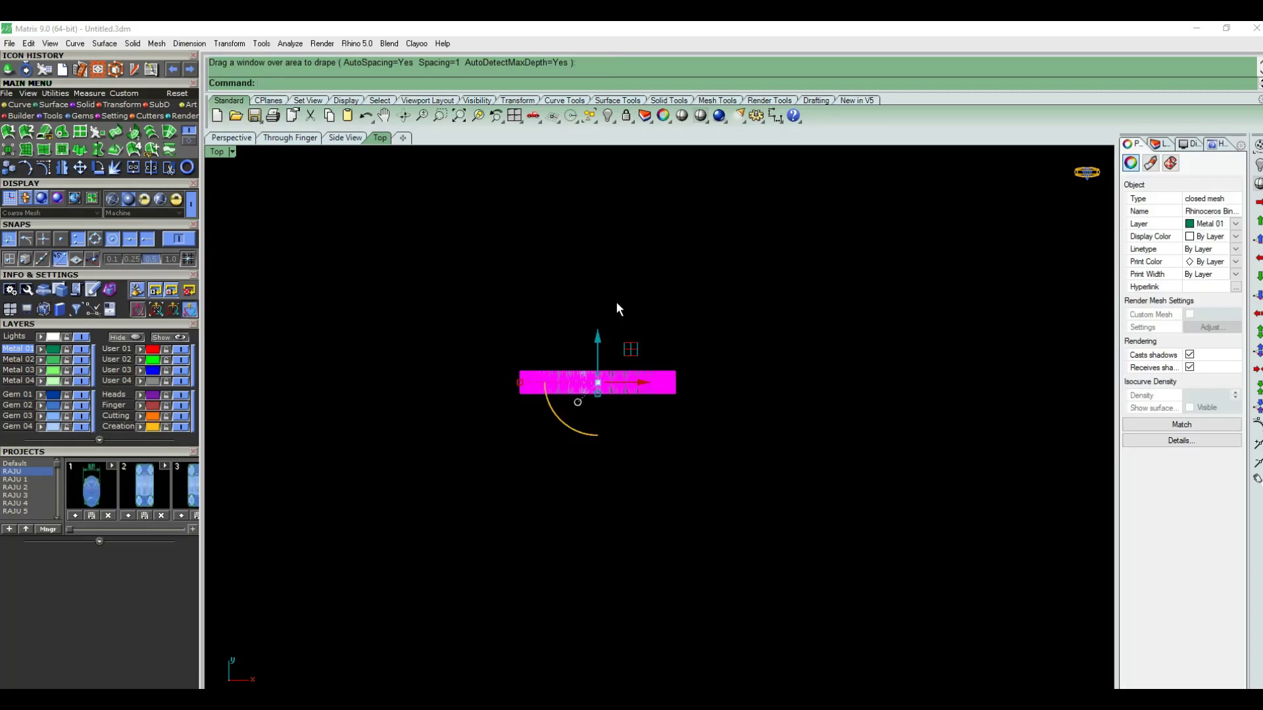
{"action": "left_click_drag", "start_coordinate": [617, 301], "coordinate": [650, 270]}
- Rerun Drape with spacing 1, then clear the selection
{"action": "left_click", "coordinate": [621, 372]}
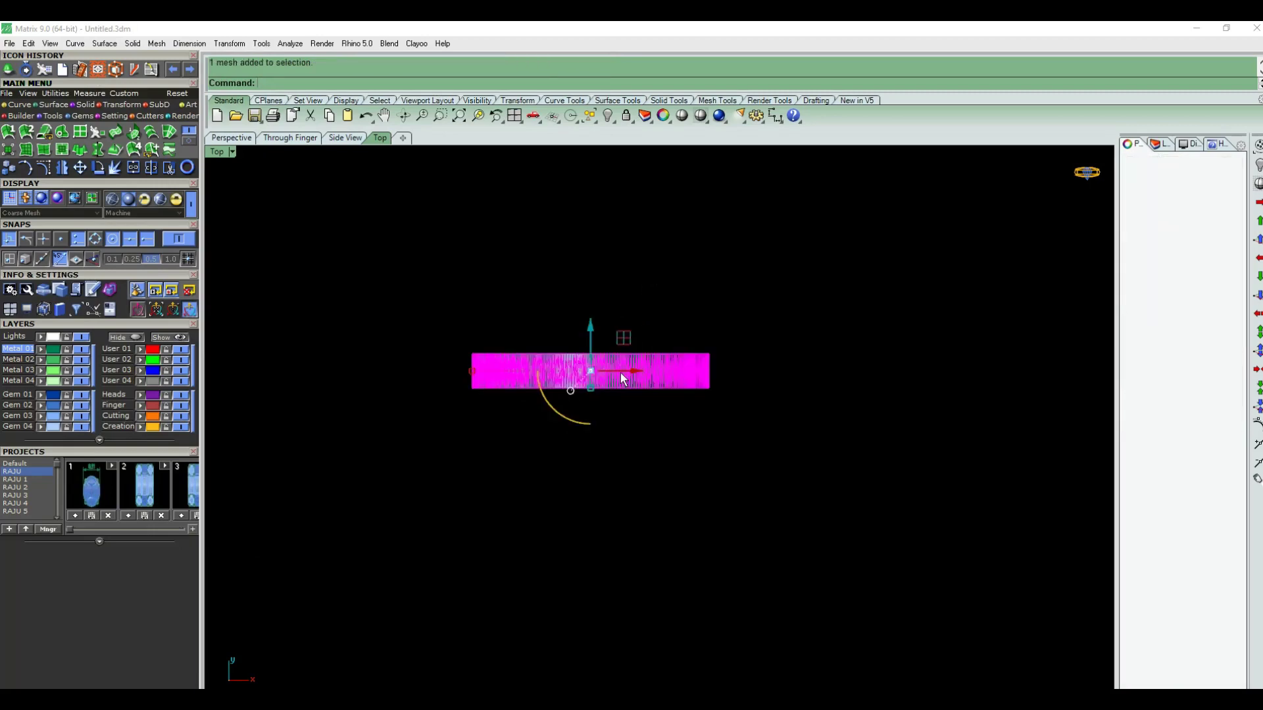
{"action": "right_click", "coordinate": [597, 298]}
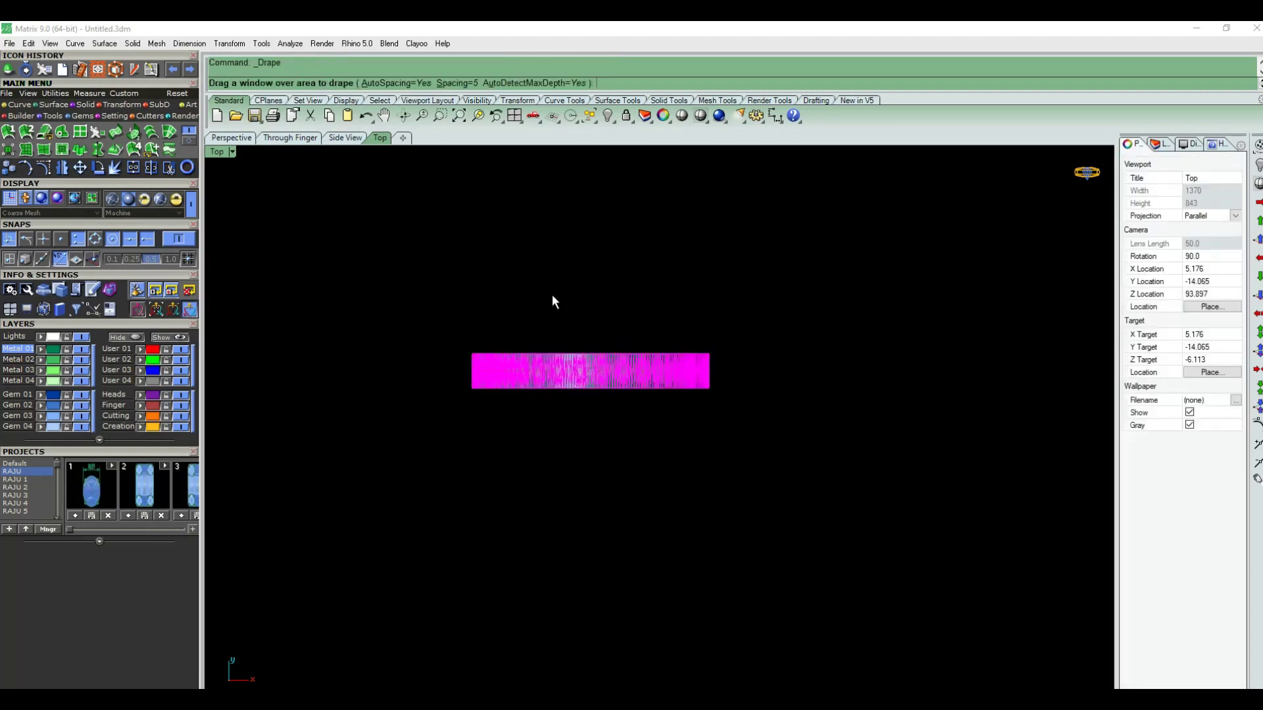
{"action": "left_click", "coordinate": [436, 84]}
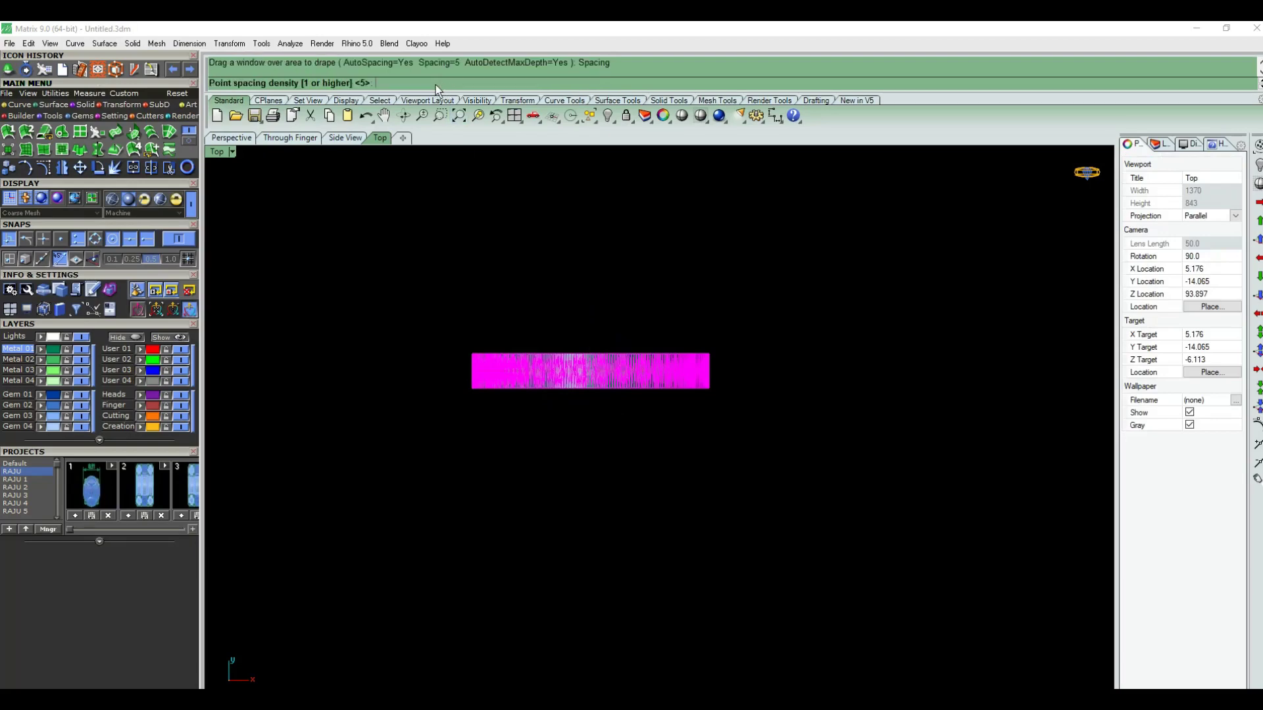
{"action": "type", "text": "1"}
{"action": "key", "text": "Return"}
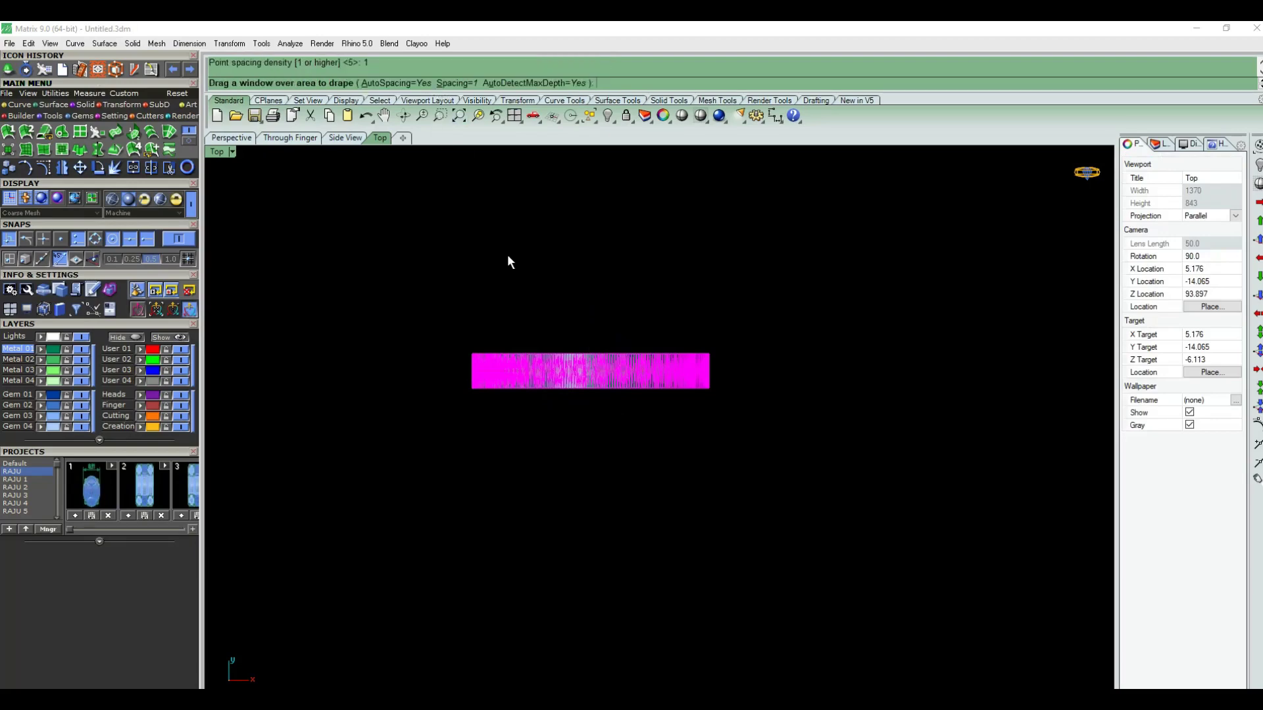
{"action": "key", "text": "Escape"}
- Drape a spacing-1 surface over the whole ring area and orbit to inspect it
{"action": "right_click", "coordinate": [484, 277]}
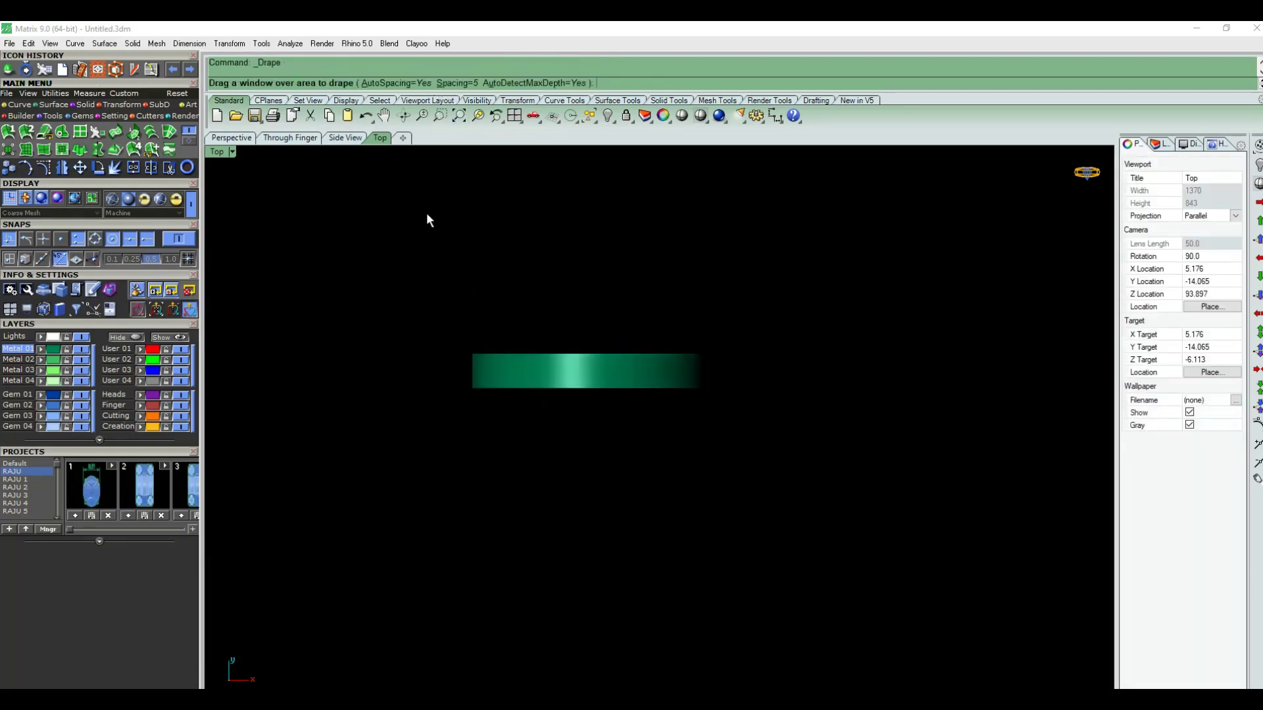
{"action": "left_click", "coordinate": [444, 85]}
{"action": "type", "text": "1"}
{"action": "key", "text": "Return"}
{"action": "left_click_drag", "start_coordinate": [381, 213], "coordinate": [884, 509]}
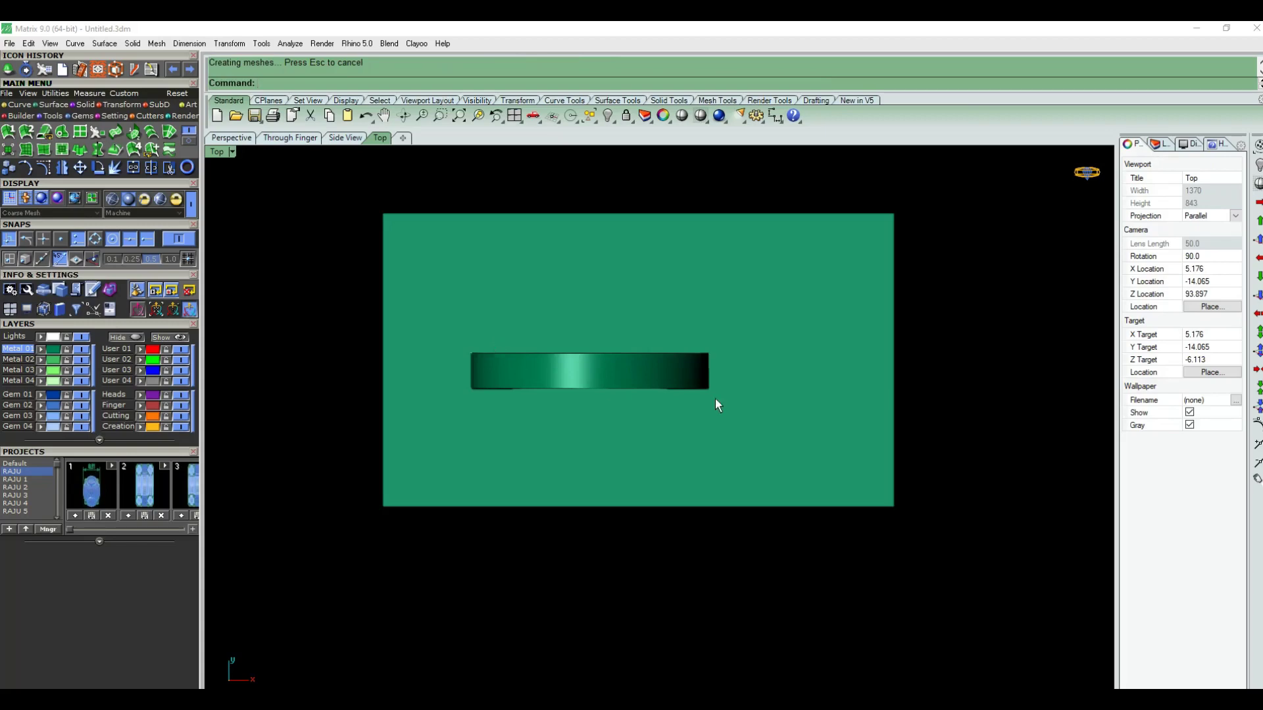
{"action": "left_click", "coordinate": [716, 399]}
{"action": "right_click_drag", "start_coordinate": [794, 465], "coordinate": [1164, 428]}
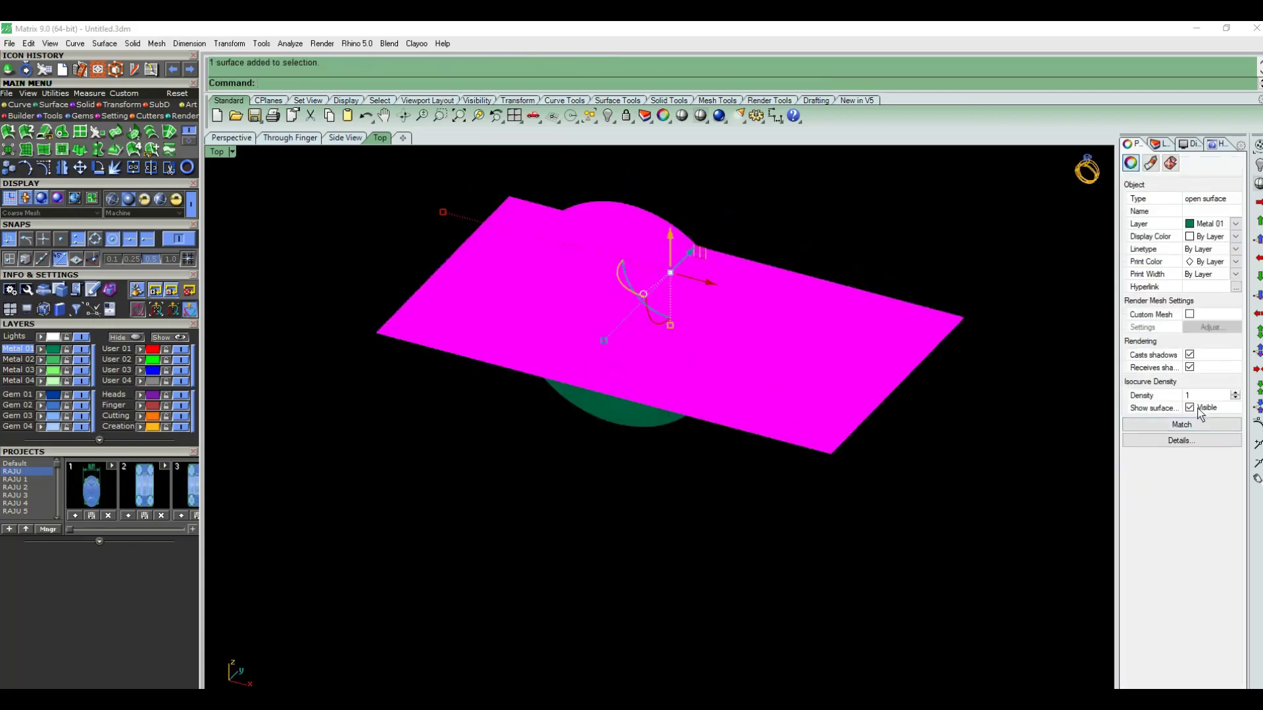
- Hide surface isocurves, switch to perspective, and start Gem on Surface on the band
{"action": "left_click", "coordinate": [1190, 408]}
{"action": "mouse_move", "coordinate": [823, 507]}
{"action": "right_mouse_down"}
{"action": "mouse_move", "coordinate": [803, 538]}
{"action": "mouse_move", "coordinate": [719, 404]}
{"action": "right_mouse_up"}
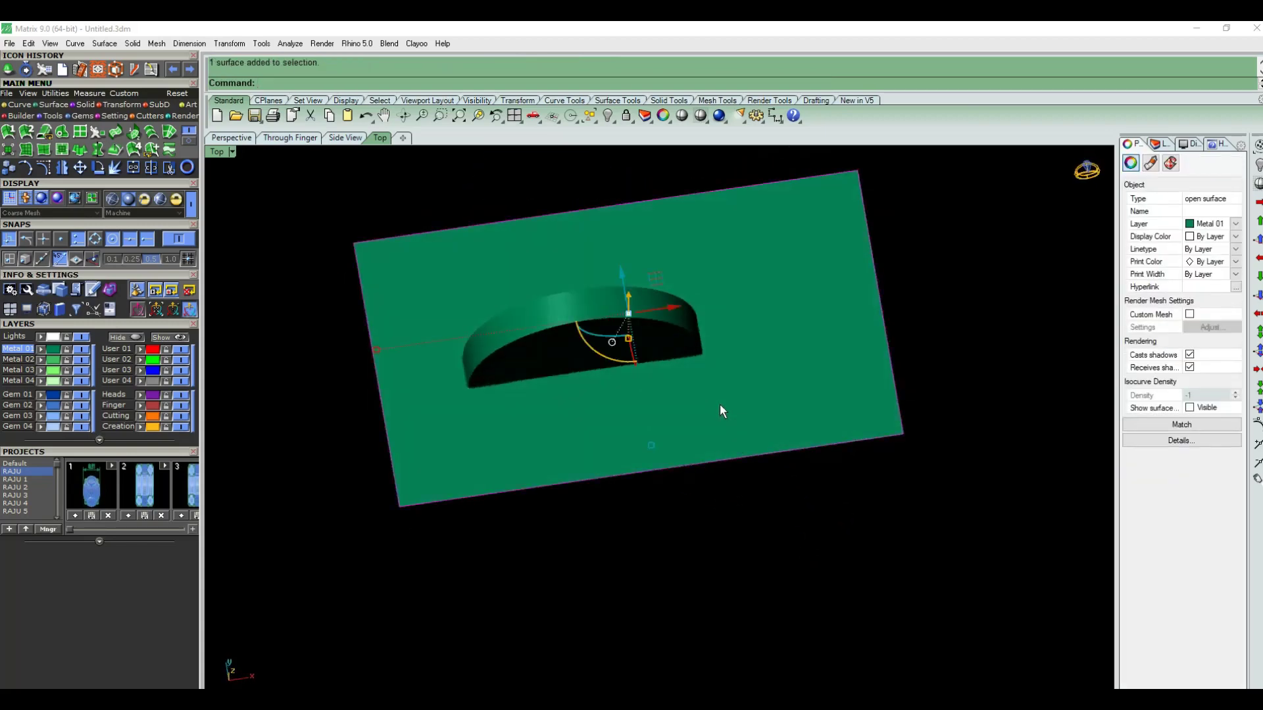
{"action": "key", "text": "ctrl+F4"}
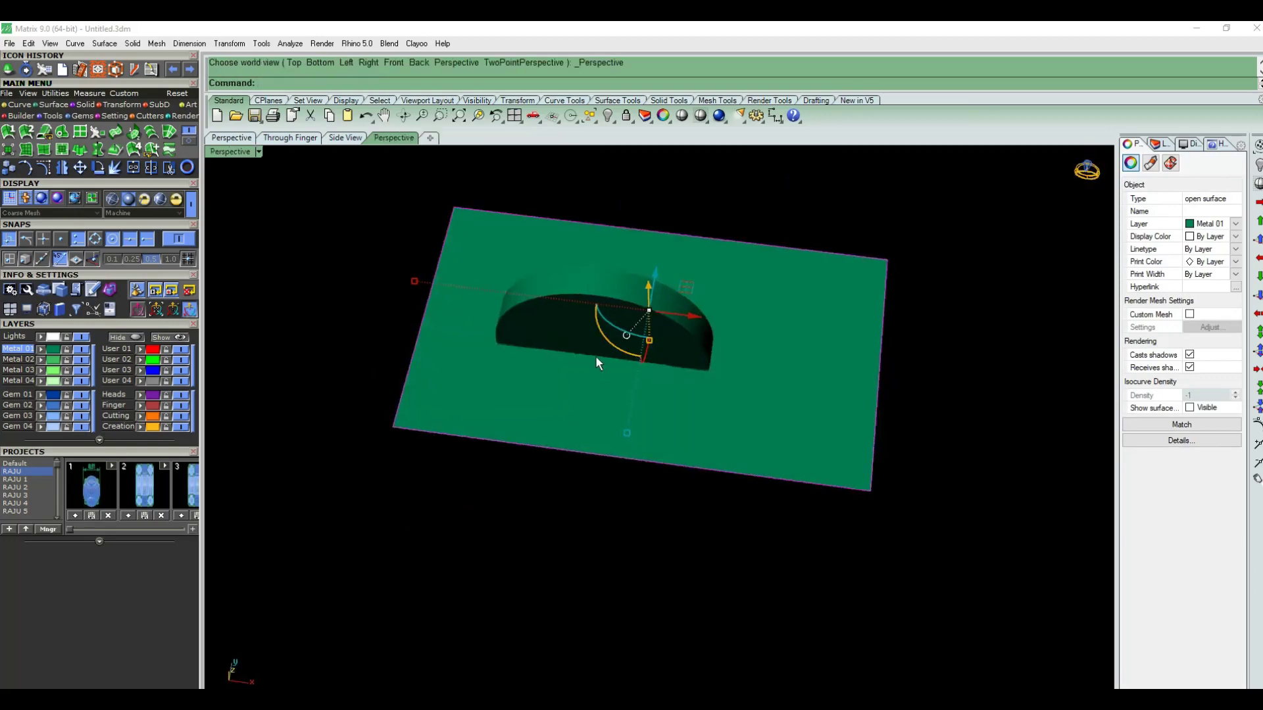
{"action": "key", "text": "F6"}
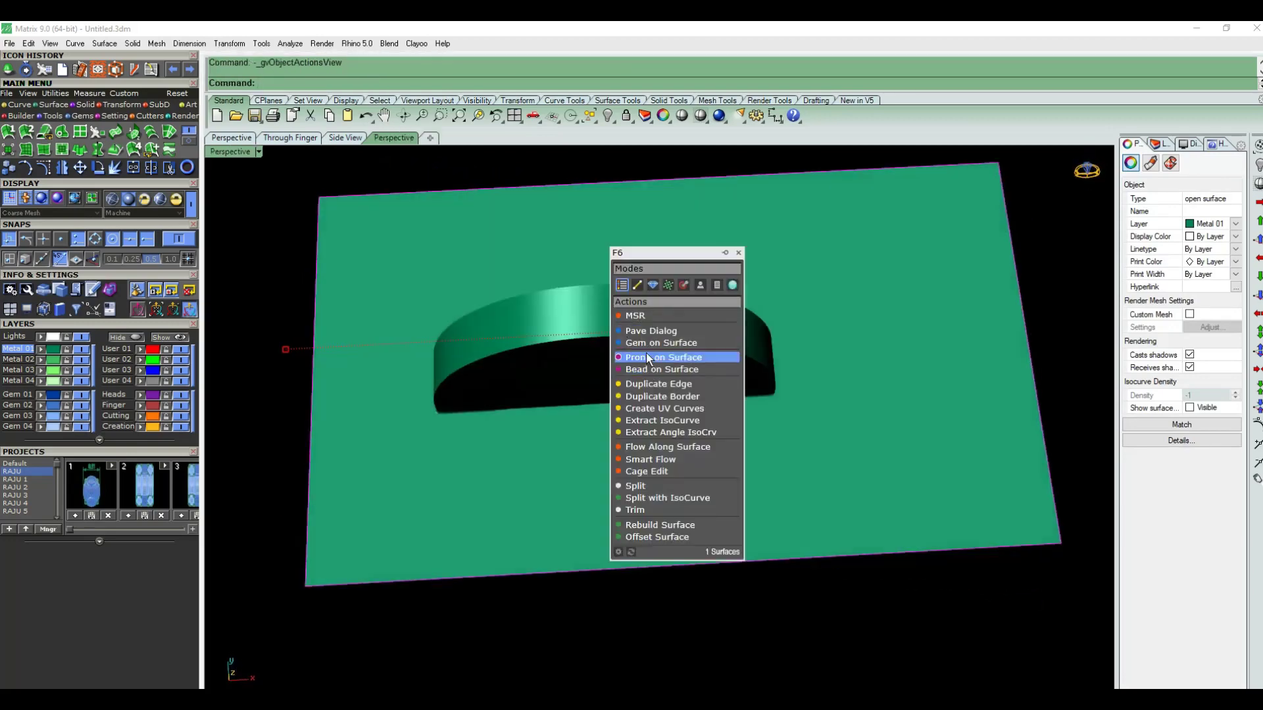
{"action": "key", "text": "Escape"}
{"action": "key", "text": "Return"}
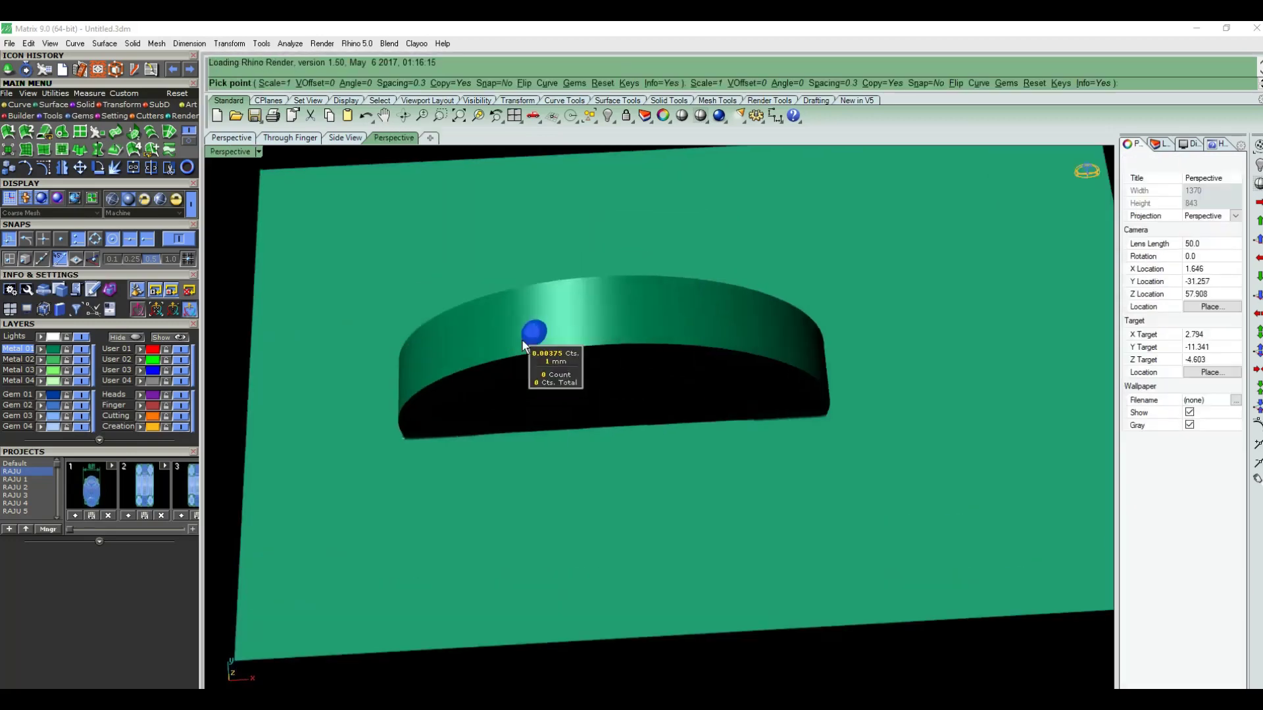
{"action": "scroll", "coordinate": [566, 339], "scroll_direction": "up", "scroll_amount": 3}
{"action": "scroll", "coordinate": [592, 346], "scroll_direction": "up", "scroll_amount": 3}
{"action": "scroll", "coordinate": [605, 348], "scroll_direction": "up", "scroll_amount": 2}
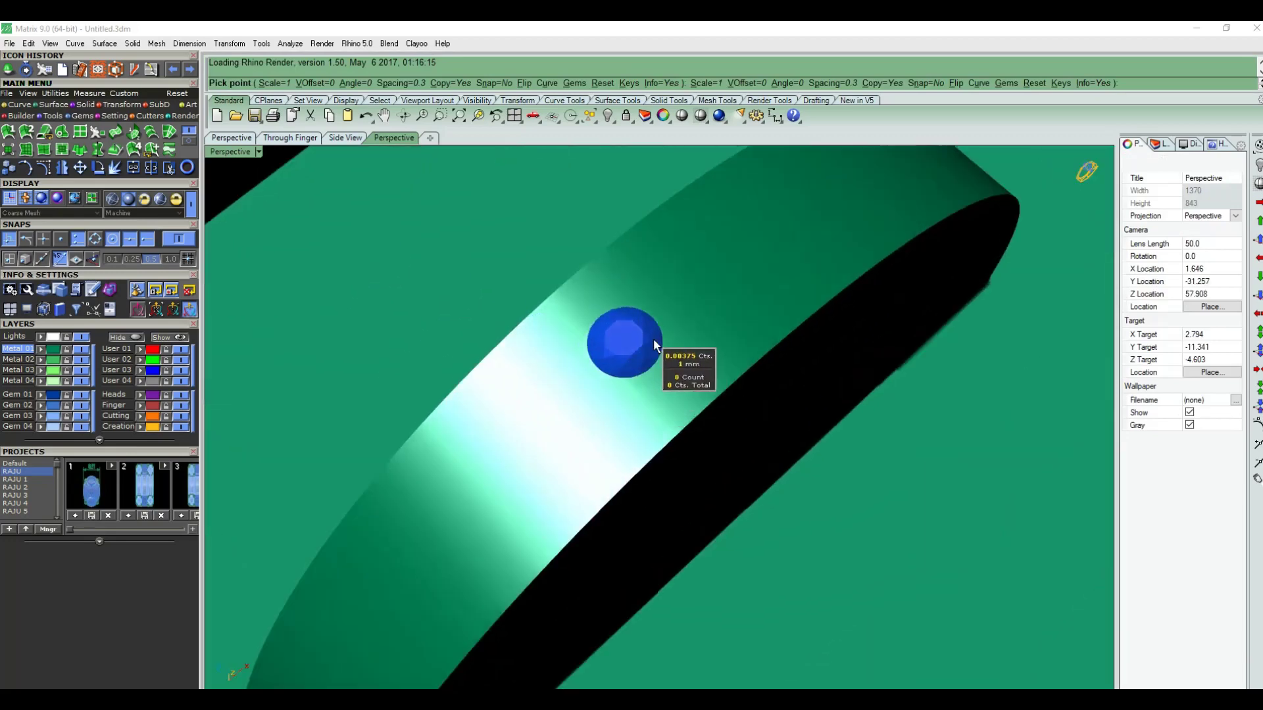
{"action": "scroll", "coordinate": [653, 338], "scroll_direction": "up", "scroll_amount": 2}
{"action": "right_click_drag", "start_coordinate": [677, 340], "coordinate": [685, 357]}
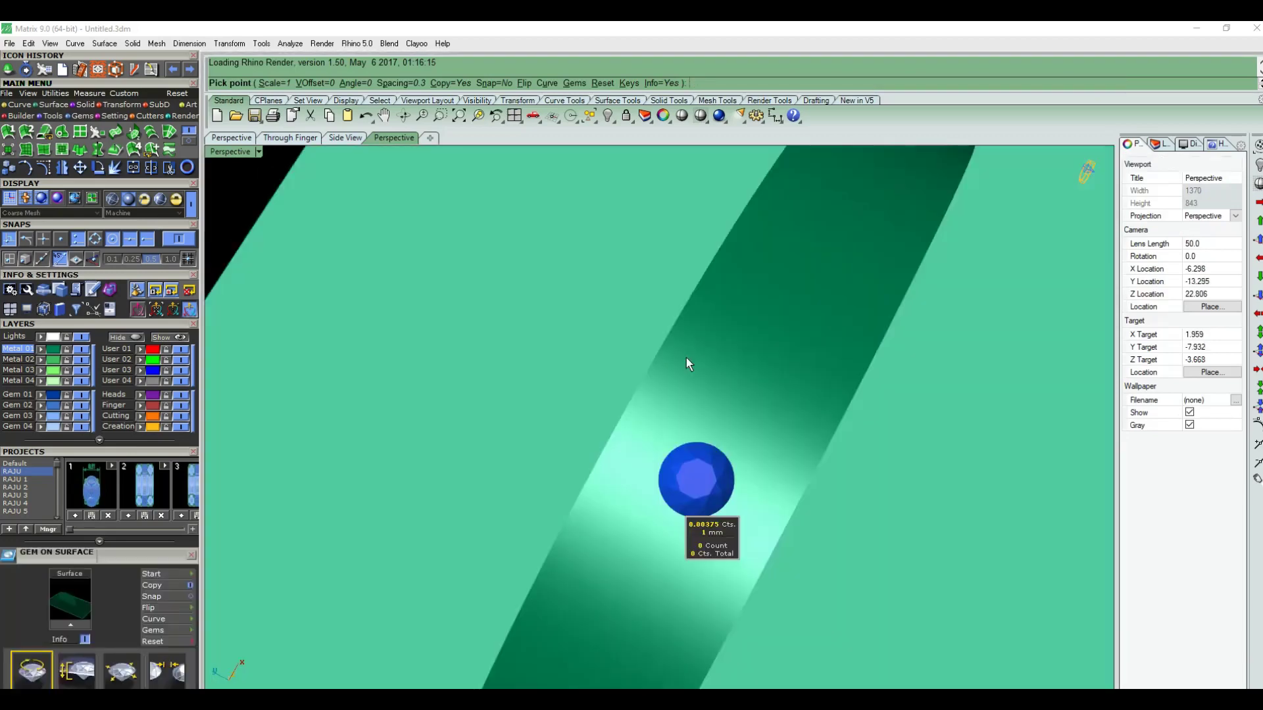
- Set 0.1 mm stone spacing with Snap on and place the first four 1.7 mm gems
{"action": "left_click", "coordinate": [404, 84]}
{"action": "key", "text": "Return"}
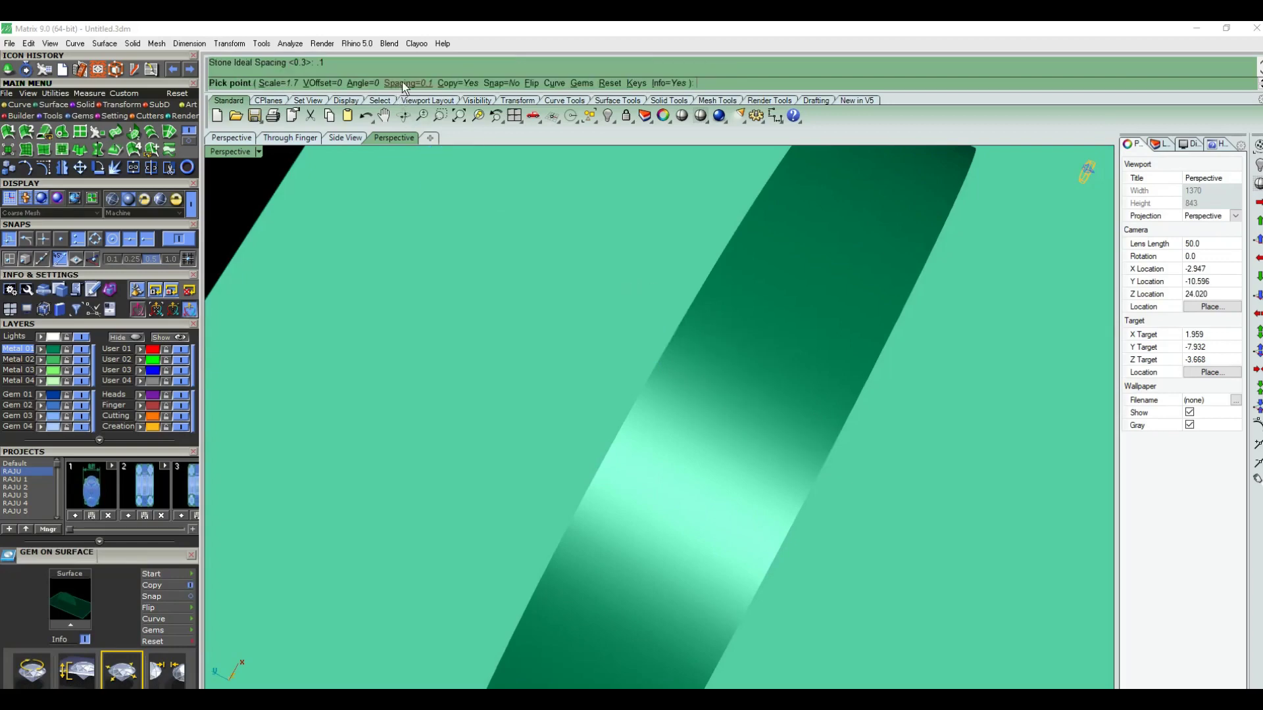
{"action": "left_click", "coordinate": [486, 84]}
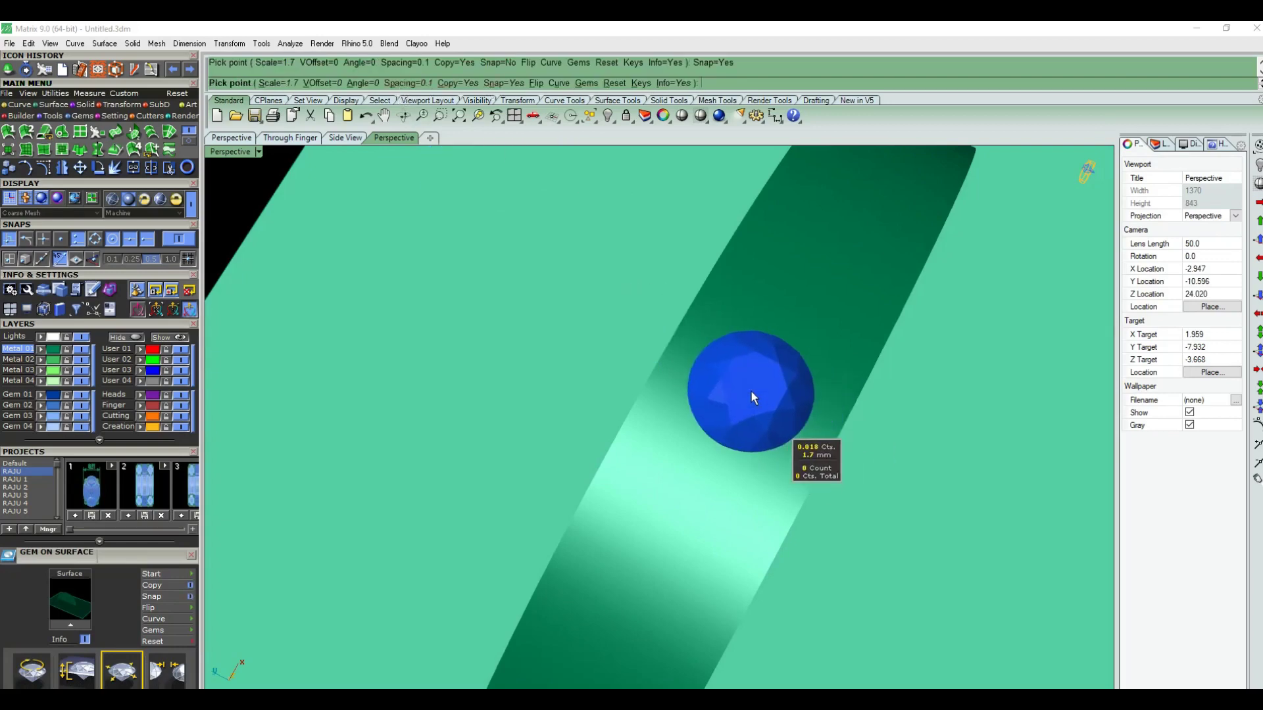
{"action": "left_click", "coordinate": [751, 389]}
{"action": "left_click", "coordinate": [681, 509]}
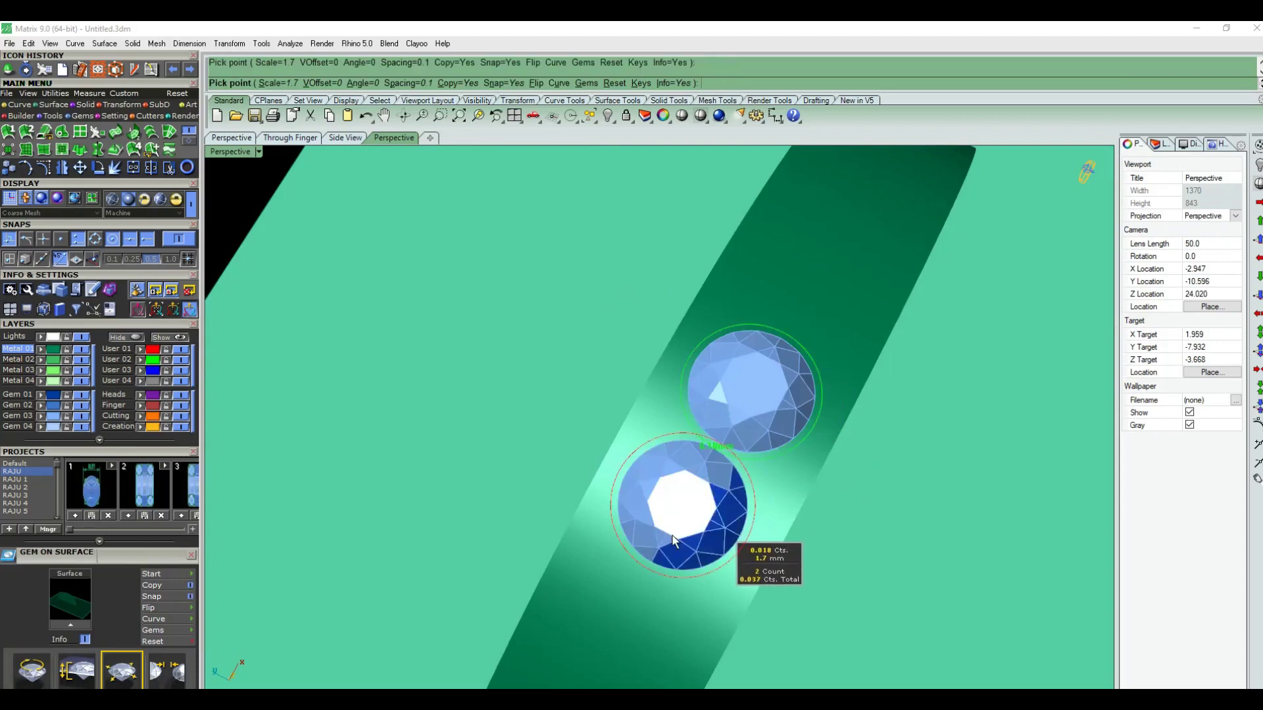
{"action": "key", "text": "Down"}
{"action": "key", "text": "Down"}
{"action": "left_click", "coordinate": [679, 323]}
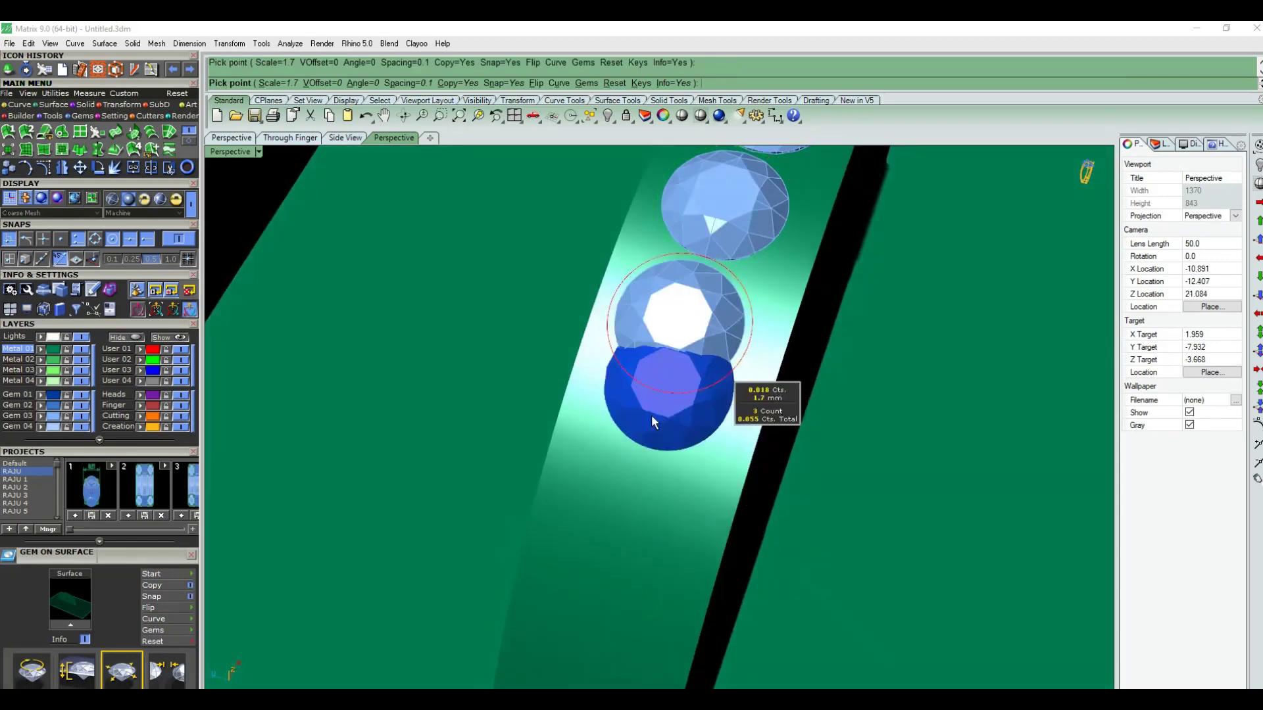
{"action": "left_click", "coordinate": [637, 459]}
- Place three more gems to complete the row of seven and finish placement
{"action": "key", "text": "Down"}
{"action": "key", "text": "Down"}
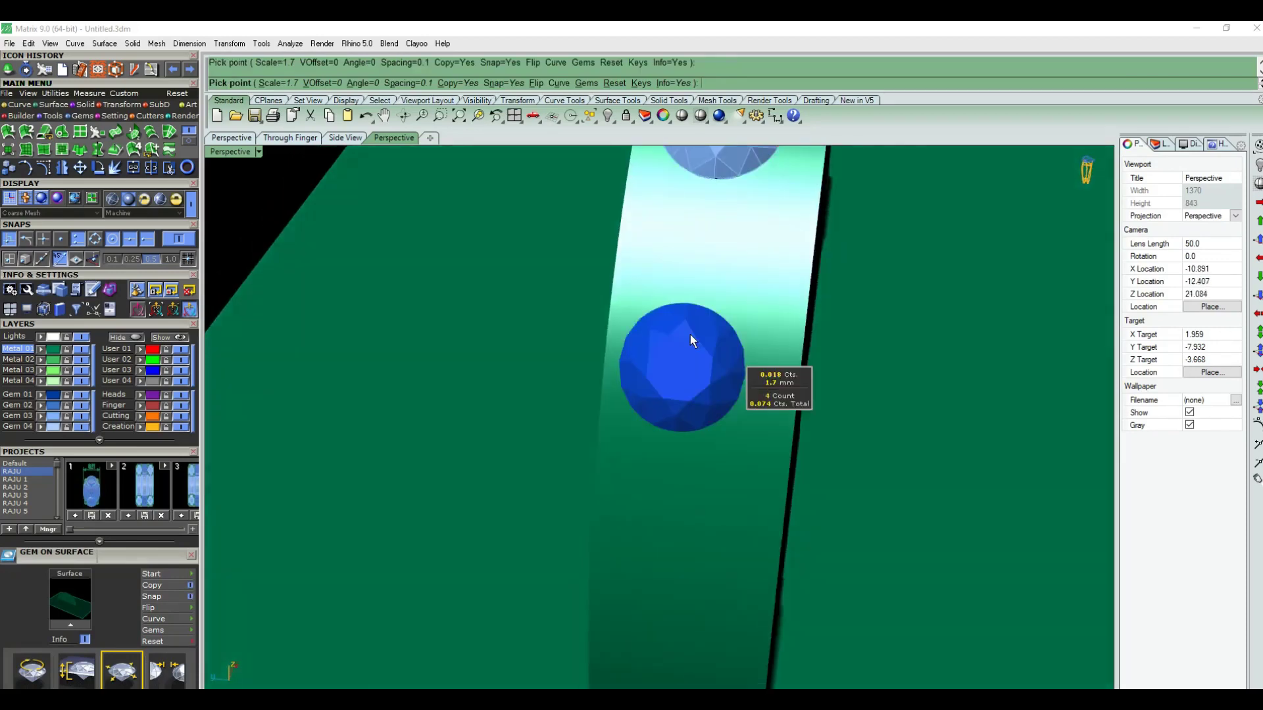
{"action": "key", "text": "Down"}
{"action": "key", "text": "Down"}
{"action": "left_click", "coordinate": [709, 262]}
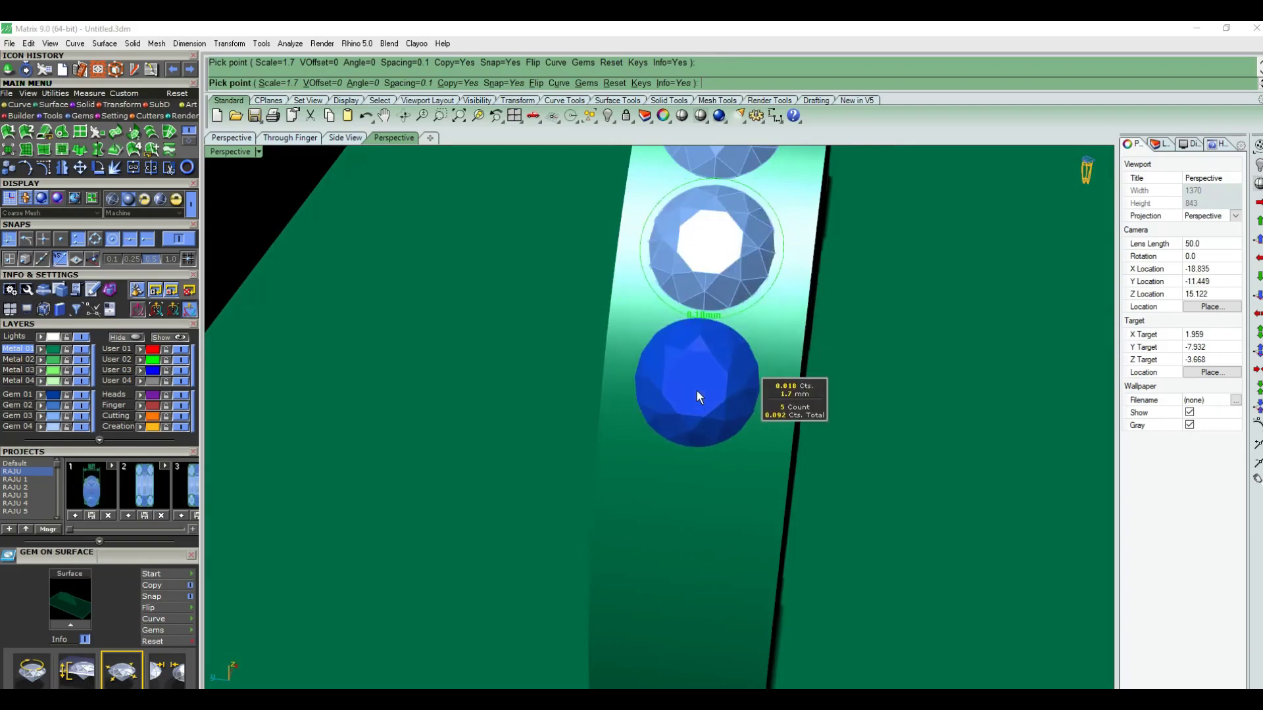
{"action": "left_click", "coordinate": [696, 390]}
{"action": "left_click", "coordinate": [684, 517]}
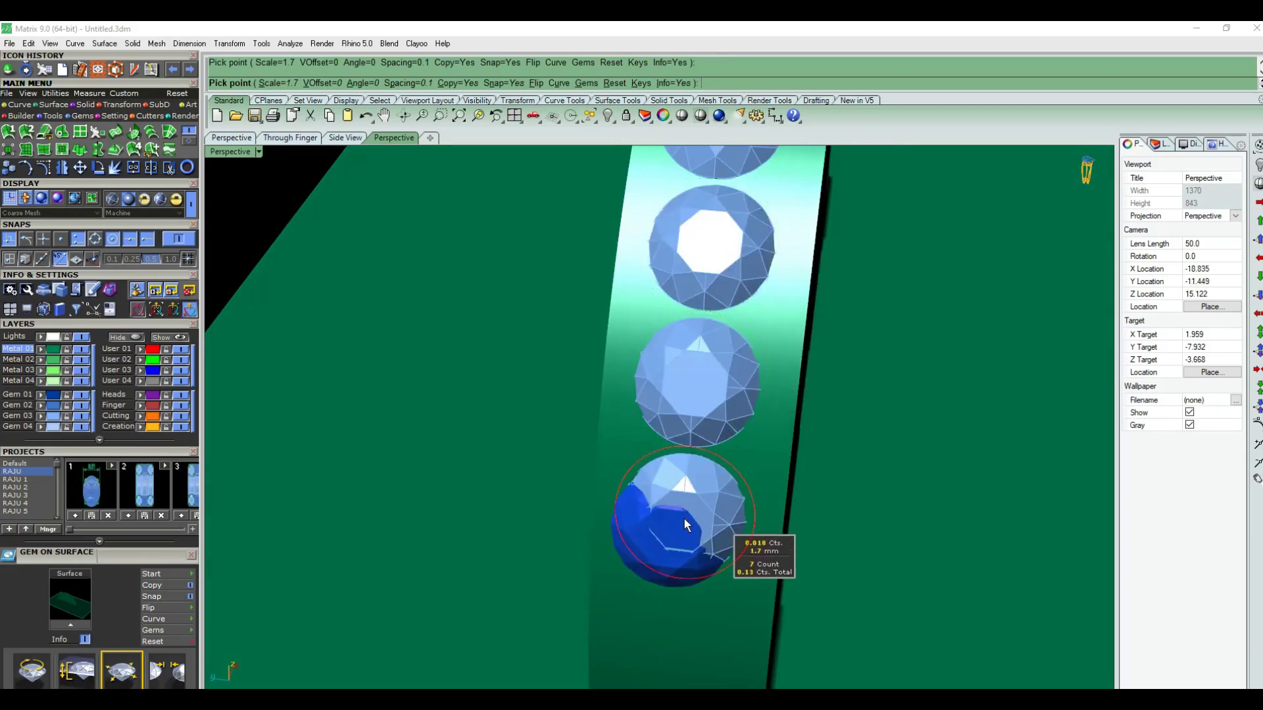
{"action": "scroll", "coordinate": [649, 500], "scroll_direction": "down", "scroll_amount": 5}
{"action": "key", "text": "Return"}
{"action": "left_click", "coordinate": [800, 467]}
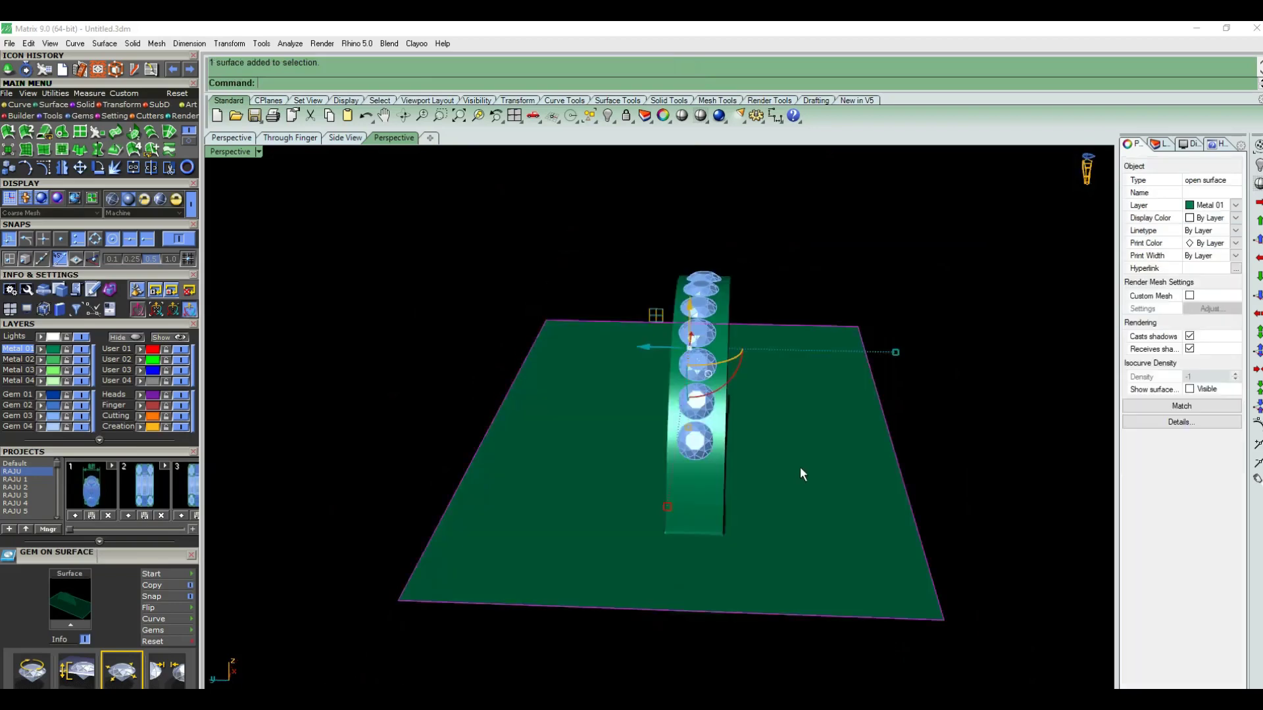
{"action": "right_click_drag", "start_coordinate": [702, 455], "coordinate": [687, 500]}
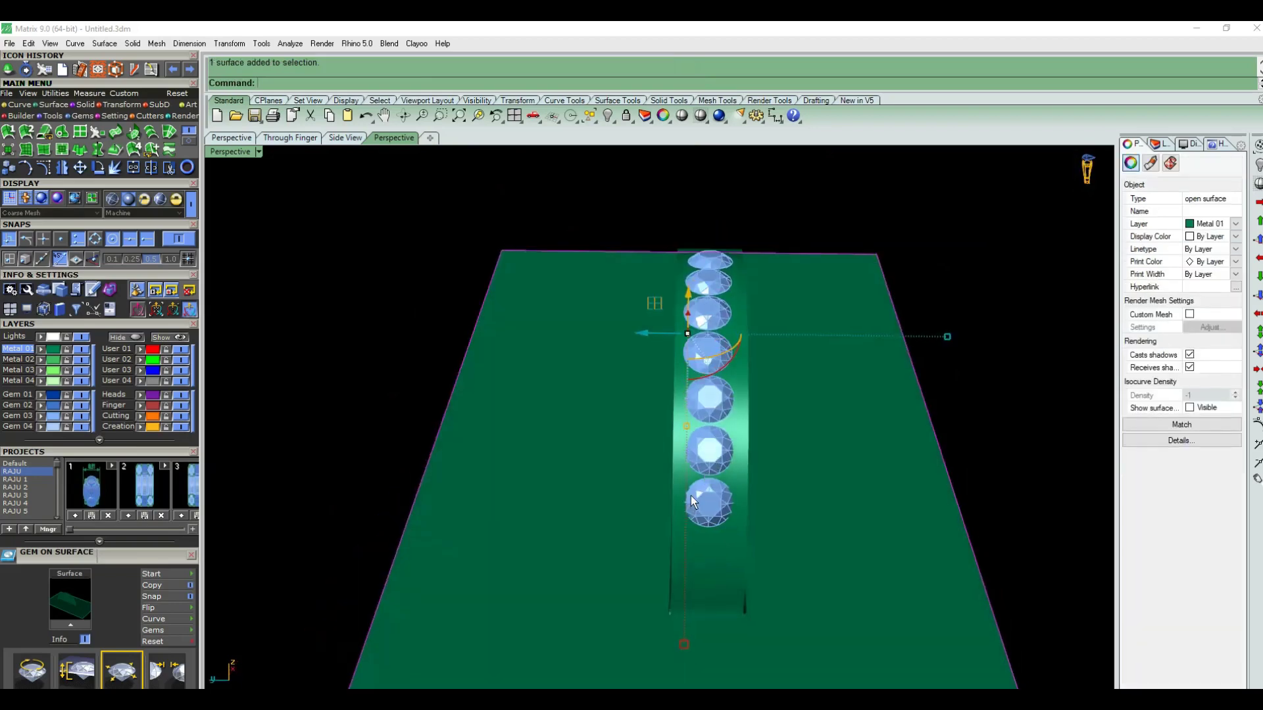
{"action": "key", "text": "F6"}
- Start Prong on Surface with taper 0 and fillet 65
{"action": "left_click", "coordinate": [746, 508]}
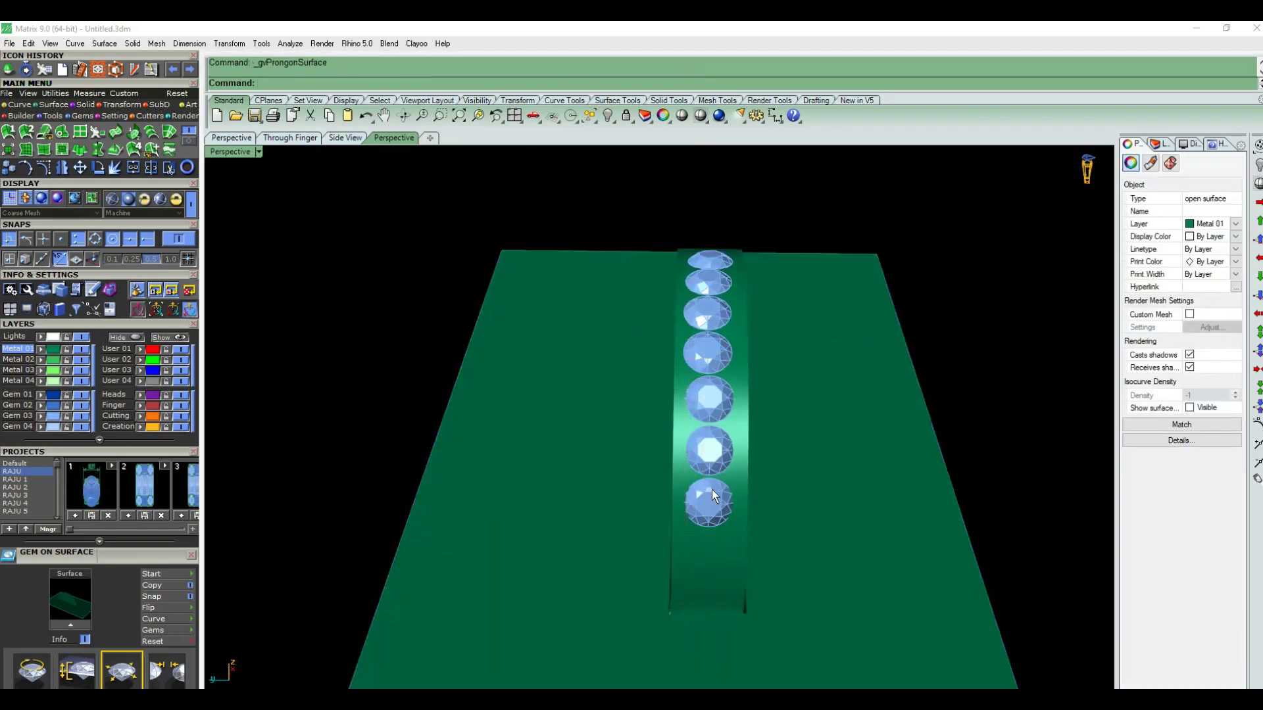
{"action": "scroll", "coordinate": [720, 513], "scroll_direction": "up", "scroll_amount": 3}
{"action": "scroll", "coordinate": [734, 530], "scroll_direction": "up", "scroll_amount": 3}
{"action": "scroll", "coordinate": [739, 527], "scroll_direction": "up", "scroll_amount": 3}
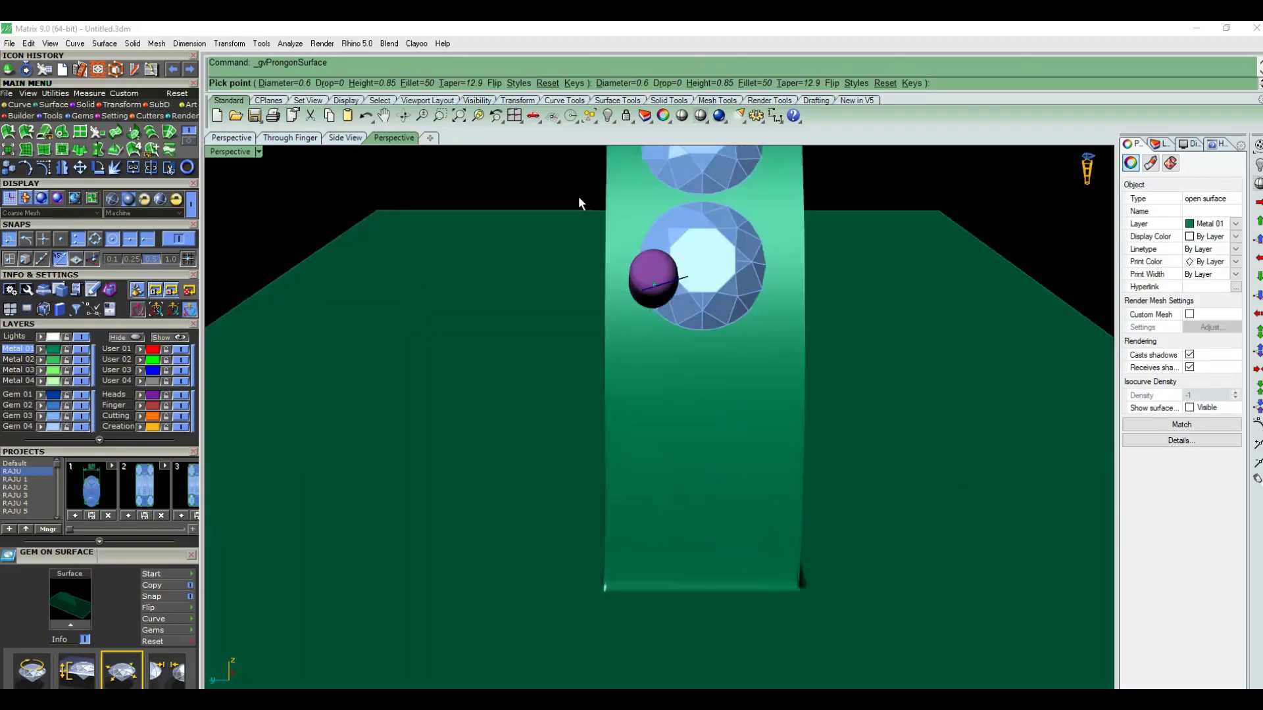
{"action": "left_click", "coordinate": [463, 86]}
{"action": "type", "text": "0"}
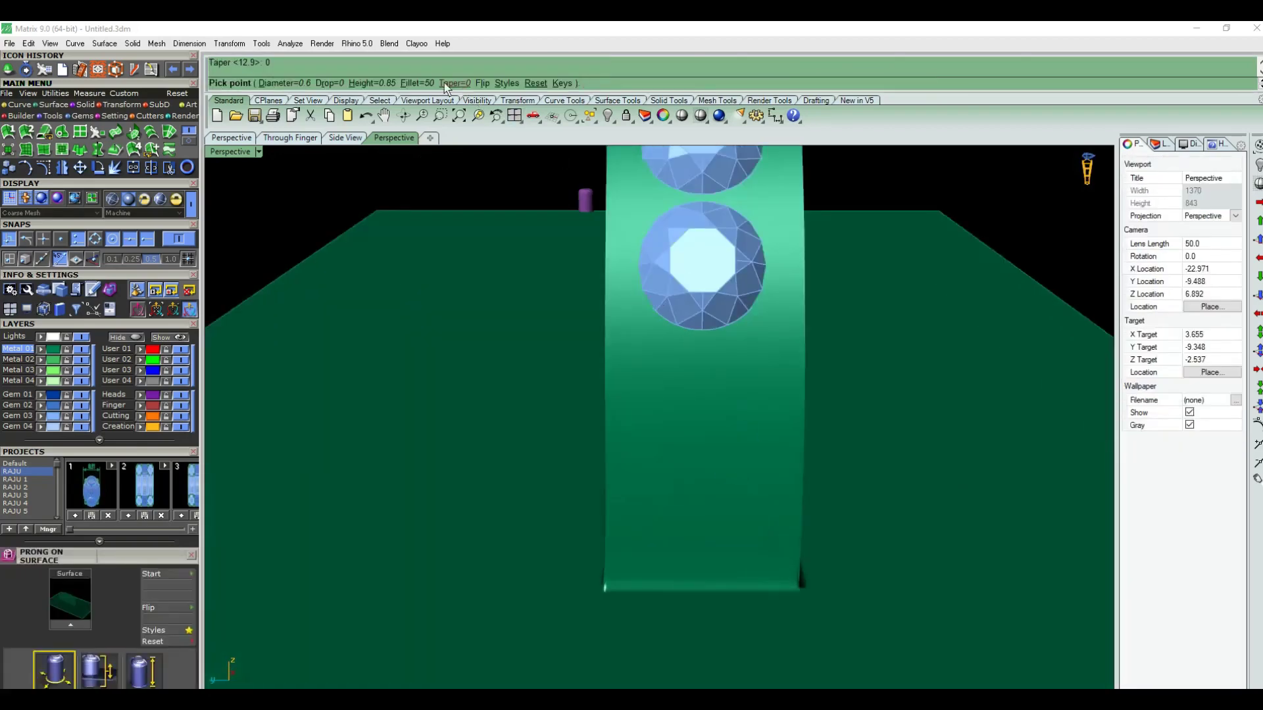
{"action": "left_click", "coordinate": [427, 82]}
{"action": "type", "text": "65"}
{"action": "key", "text": "Return"}
- Set the prong height to 0.65, drop to 0.2 and diameter to 0.5
{"action": "left_click", "coordinate": [380, 81]}
{"action": "type", "text": ".65"}
{"action": "key", "text": "Return"}
{"action": "left_click", "coordinate": [321, 83]}
{"action": "type", "text": ".2"}
{"action": "key", "text": "Return"}
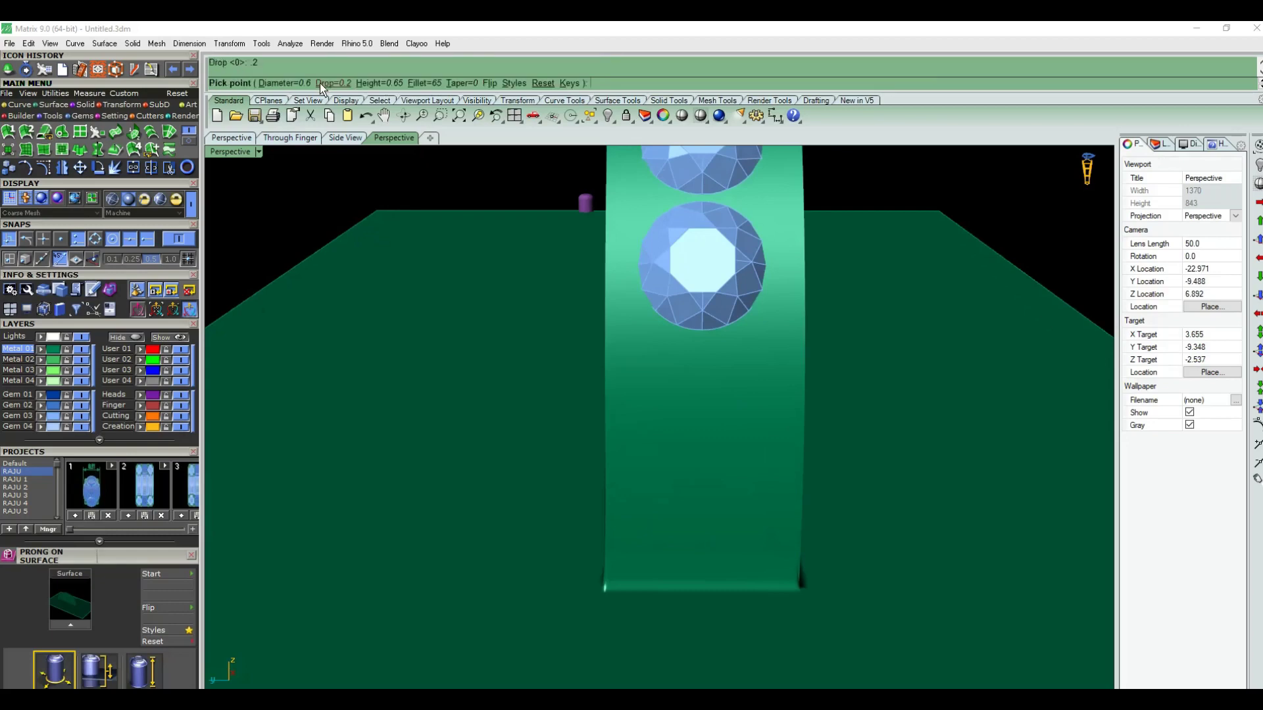
{"action": "left_click", "coordinate": [291, 83]}
{"action": "type", "text": ".5"}
{"action": "key", "text": "Return"}
- Place two trial prongs at a gem's lower edges, then delete them as misplaced
{"action": "scroll", "coordinate": [634, 343], "scroll_direction": "up", "scroll_amount": 3}
{"action": "scroll", "coordinate": [637, 351], "scroll_direction": "up", "scroll_amount": 2}
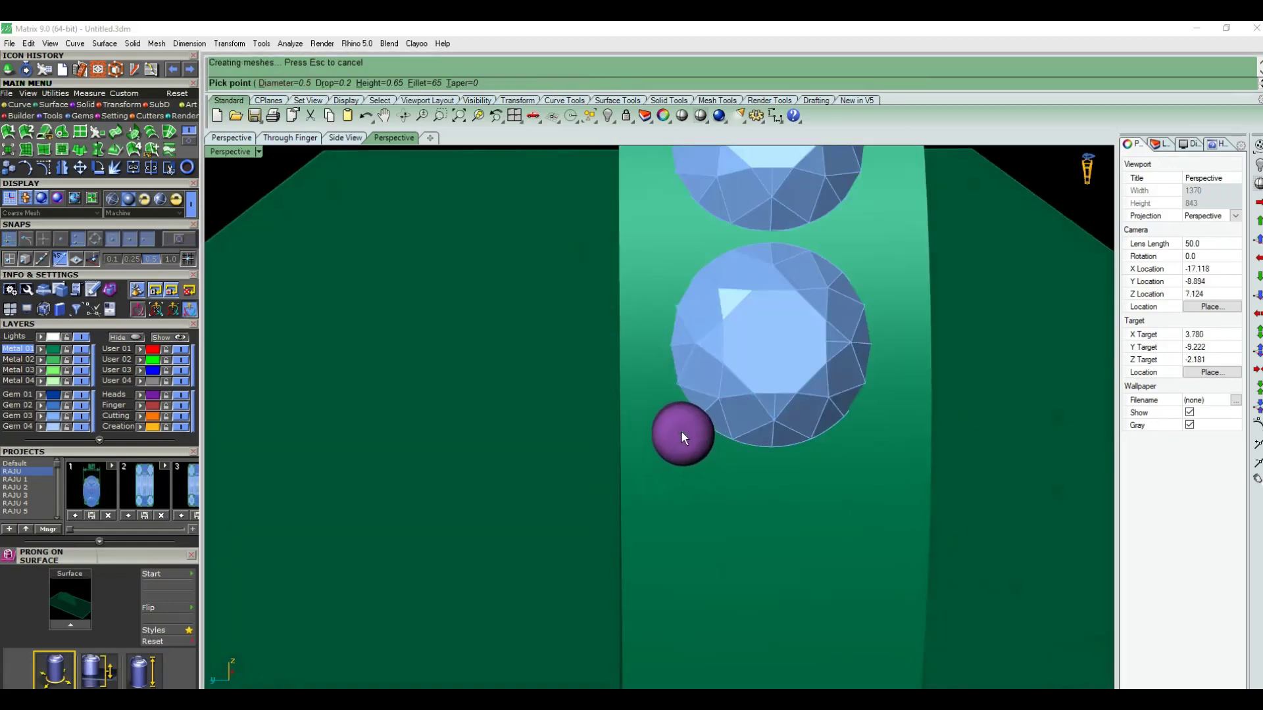
{"action": "left_click", "coordinate": [681, 433]}
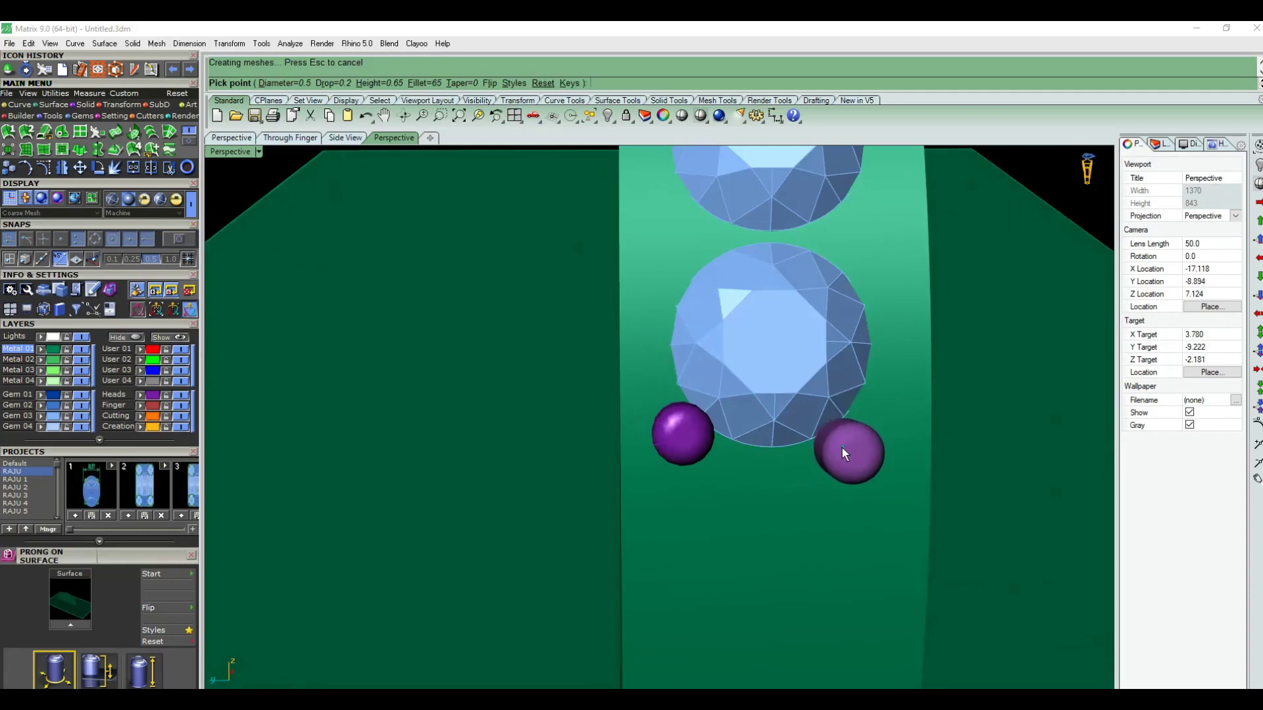
{"action": "left_click", "coordinate": [841, 448]}
{"action": "left_click", "coordinate": [677, 434]}
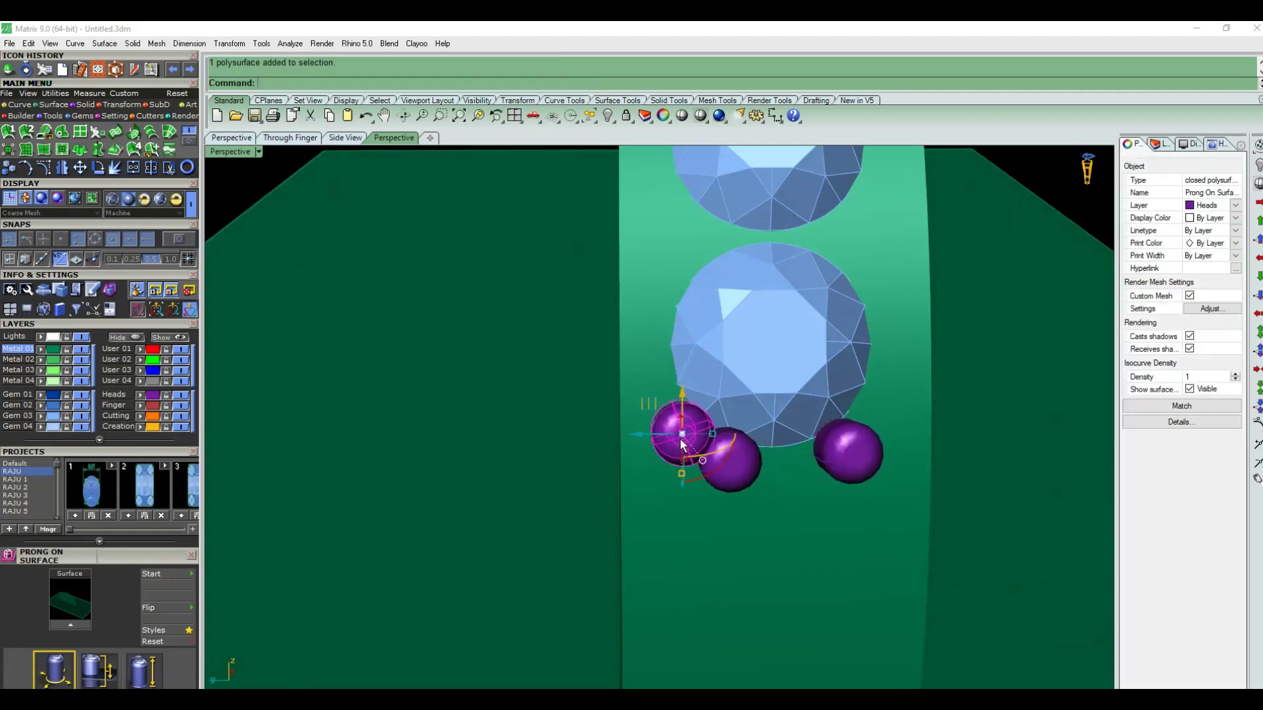
{"action": "key", "text": "Delete"}
{"action": "left_click", "coordinate": [727, 458]}
{"action": "key", "text": "Delete"}
- Pick the band as the prong surface and raise the prong diameter to 0.55
{"action": "left_click", "coordinate": [598, 487]}
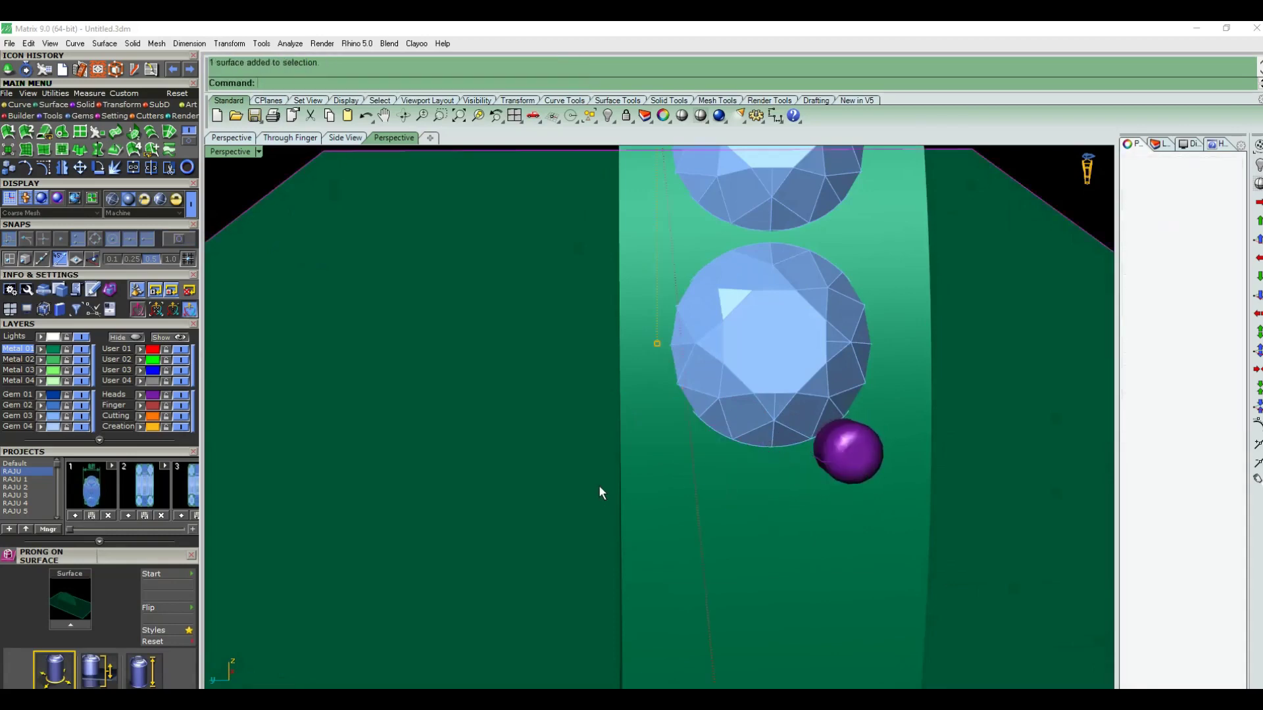
{"action": "key", "text": "Return"}
{"action": "mouse_move", "coordinate": [871, 250]}
{"action": "right_mouse_down"}
{"action": "mouse_move", "coordinate": [848, 298]}
{"action": "mouse_move", "coordinate": [834, 408]}
{"action": "right_mouse_up"}
{"action": "mouse_move", "coordinate": [831, 306]}
{"action": "right_mouse_down"}
{"action": "mouse_move", "coordinate": [846, 321]}
{"action": "mouse_move", "coordinate": [842, 402]}
{"action": "right_mouse_up"}
{"action": "key", "text": "Up"}
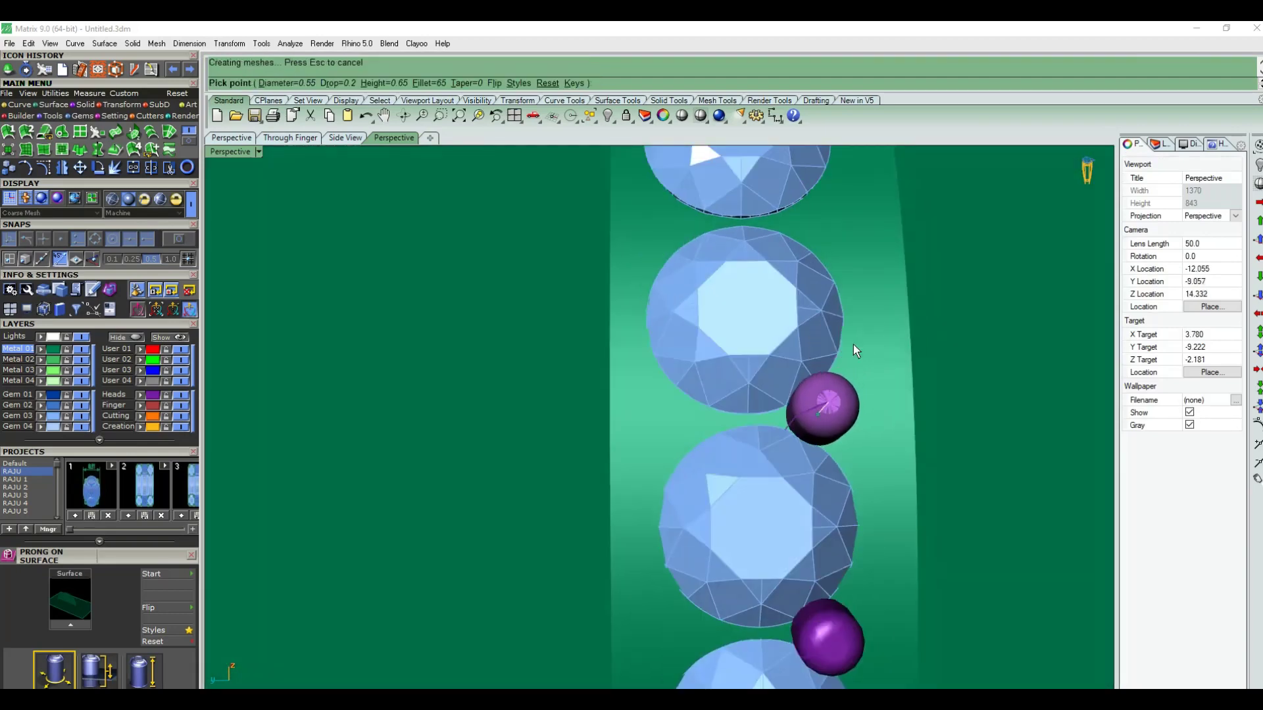
{"action": "right_click_drag", "start_coordinate": [854, 345], "coordinate": [846, 376]}
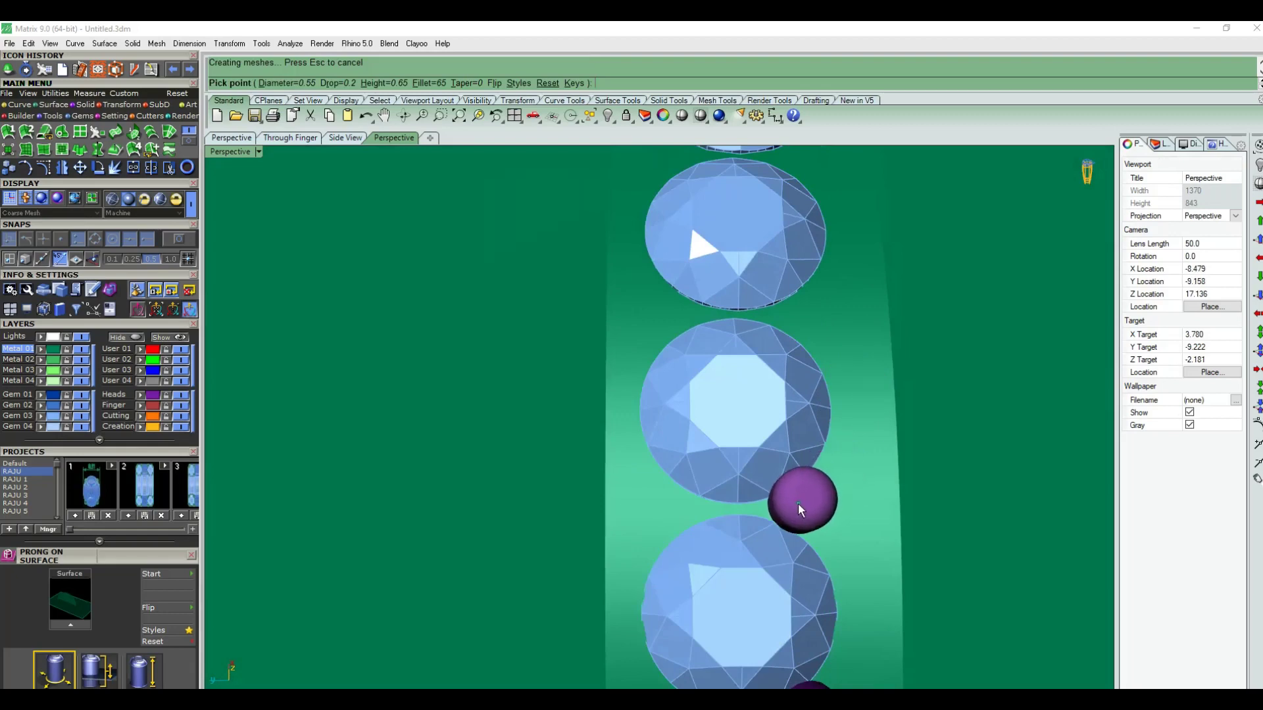
- Place prongs in the gaps between gems and above the top gem, then finish
{"action": "left_click", "coordinate": [798, 503]}
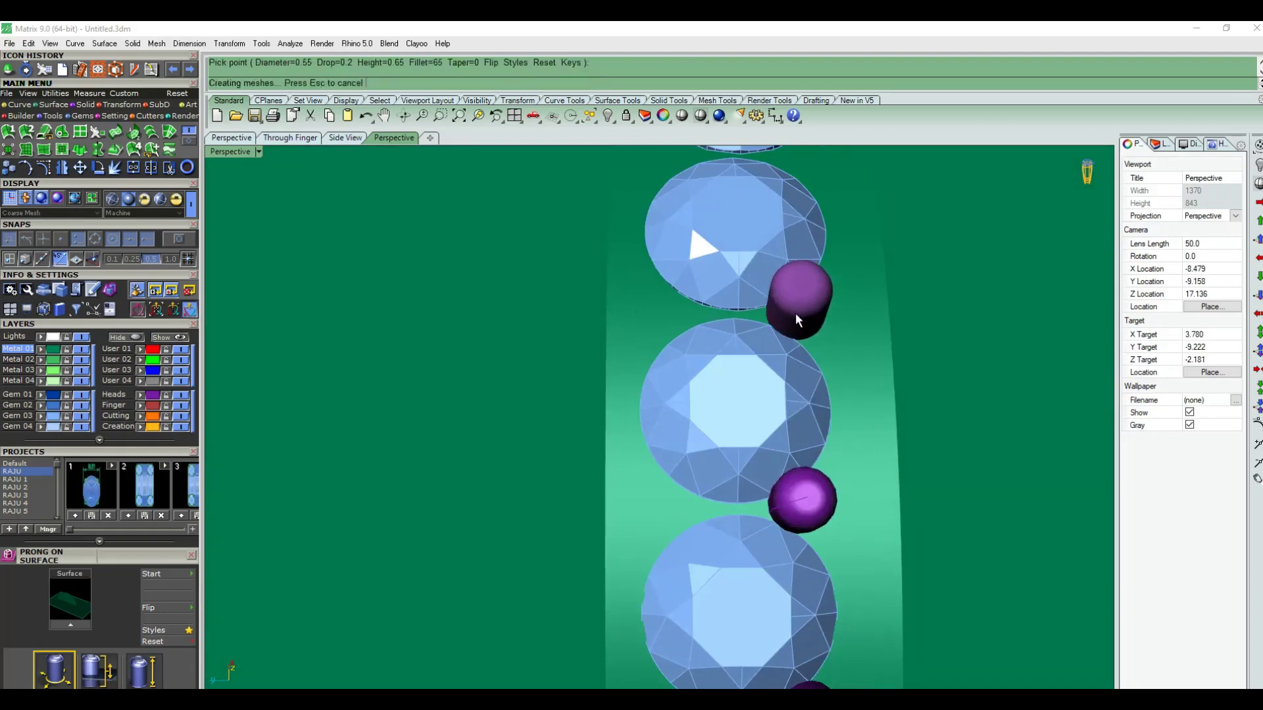
{"action": "right_click_drag", "start_coordinate": [795, 313], "coordinate": [830, 329]}
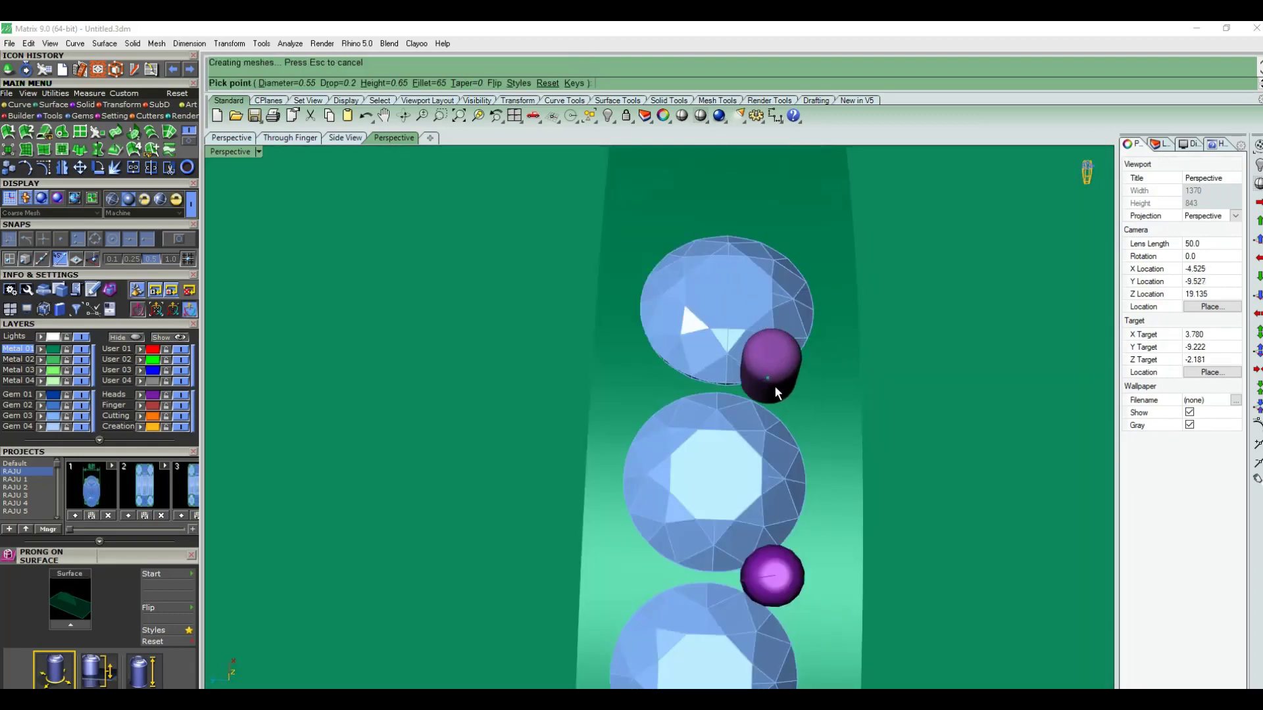
{"action": "right_click_drag", "start_coordinate": [778, 396], "coordinate": [783, 332]}
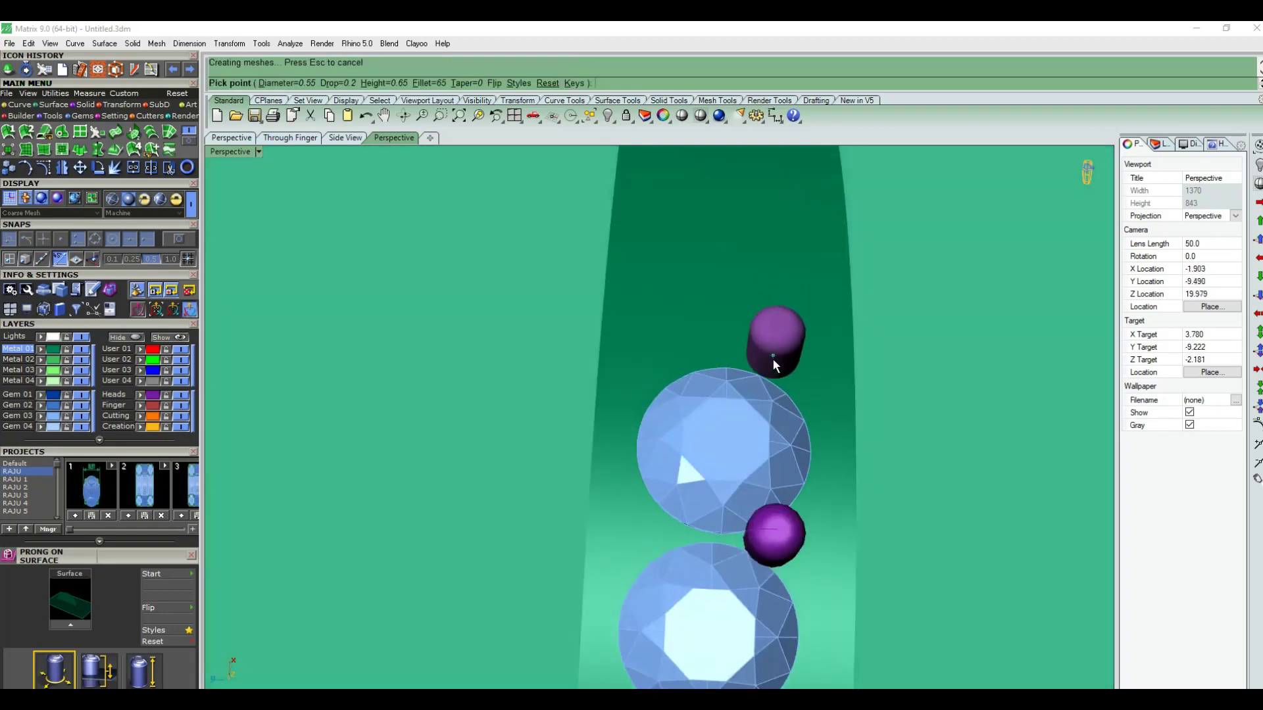
{"action": "left_click", "coordinate": [771, 365]}
{"action": "key", "text": "Return"}
{"action": "scroll", "coordinate": [772, 365], "scroll_direction": "down", "scroll_amount": 5}
- Mirror the window-selected prongs across the gem row in plan view, then undo the copy
{"action": "key", "text": "ctrl+F1"}
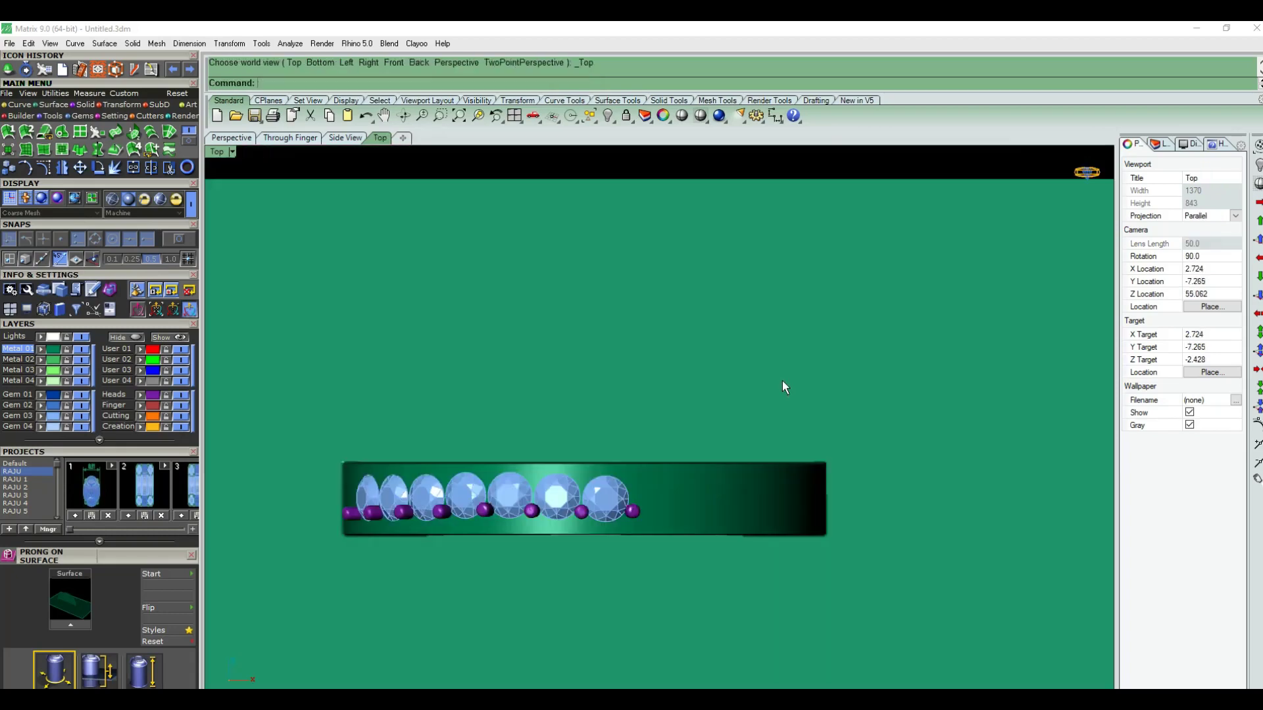
{"action": "scroll", "coordinate": [608, 475], "scroll_direction": "down", "scroll_amount": 3}
{"action": "scroll", "coordinate": [314, 531], "scroll_direction": "up", "scroll_amount": 3}
{"action": "left_click_drag", "start_coordinate": [306, 535], "coordinate": [803, 438]}
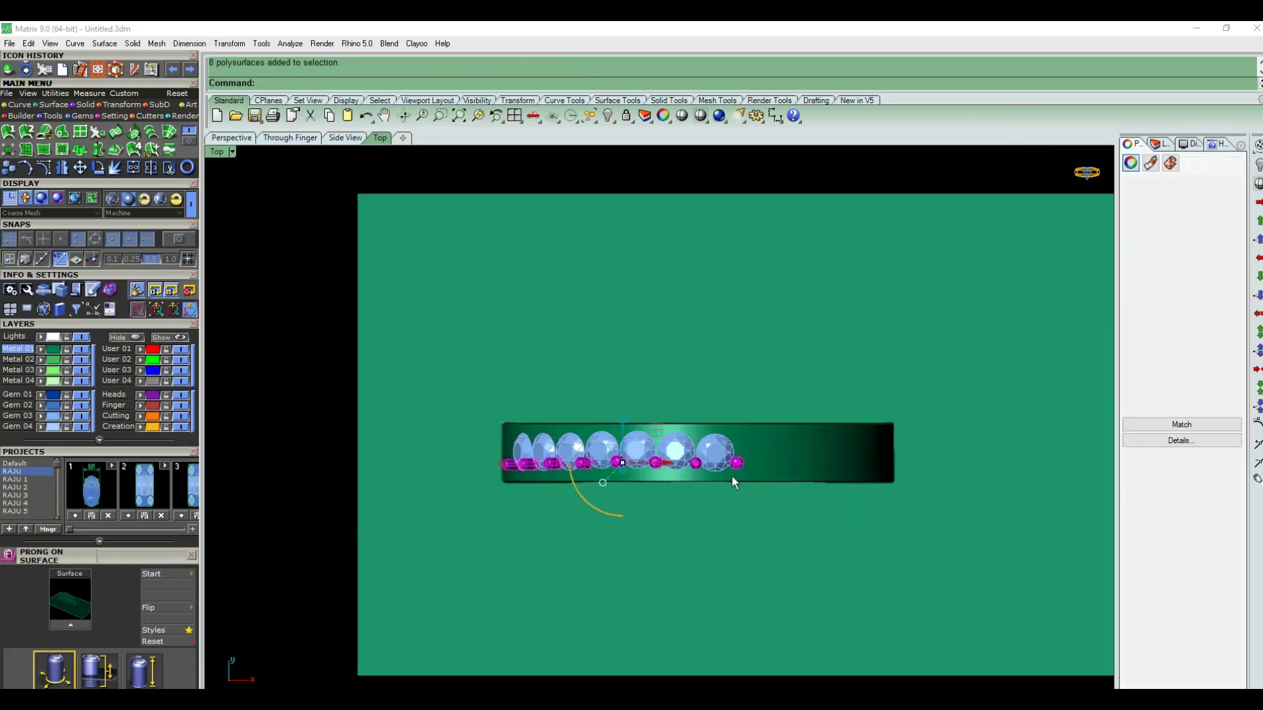
{"action": "scroll", "coordinate": [731, 474], "scroll_direction": "up", "scroll_amount": 4}
{"action": "type", "text": "mirror"}
{"action": "key", "text": "Return"}
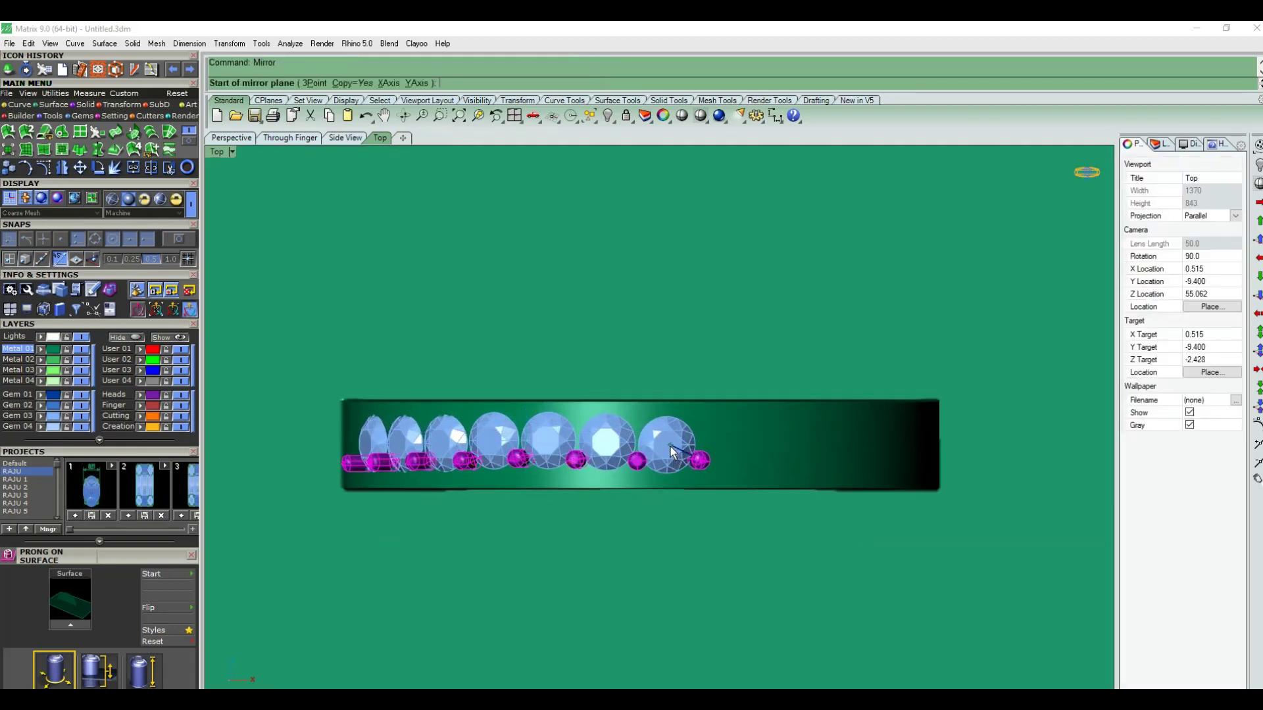
{"action": "left_click", "coordinate": [674, 445]}
{"action": "left_click", "coordinate": [984, 432]}
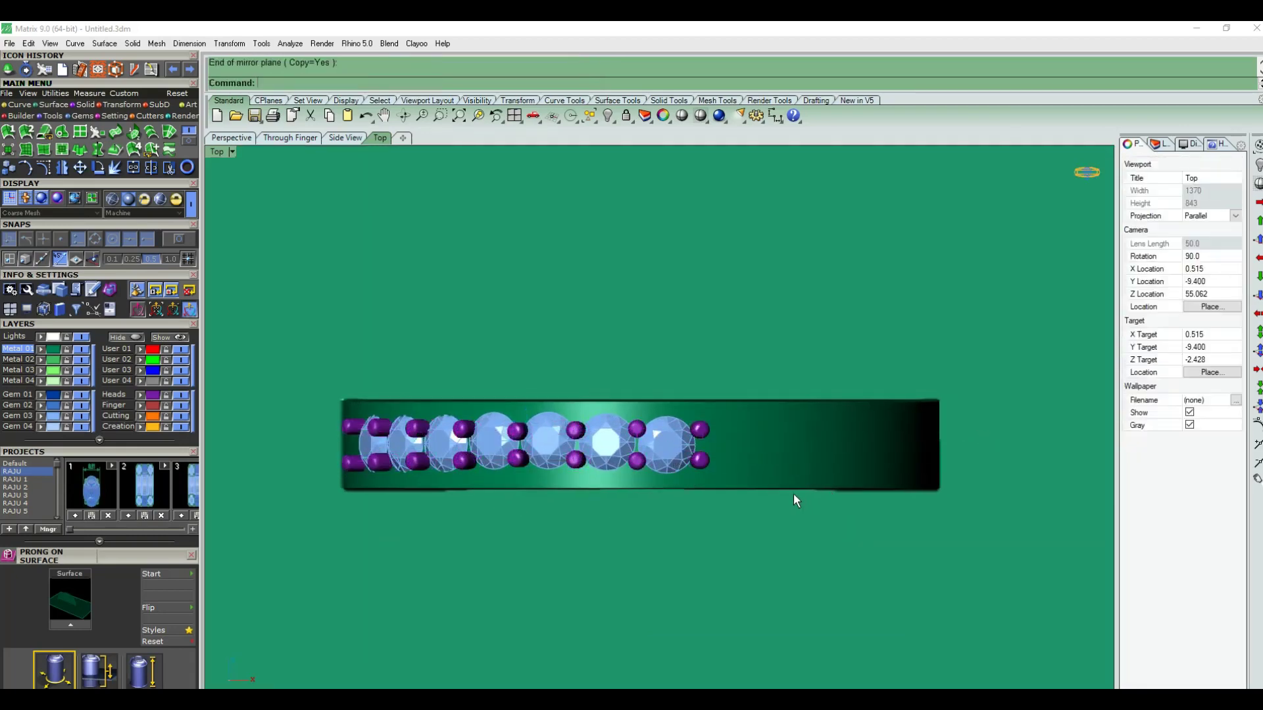
{"action": "mouse_move", "coordinate": [793, 493]}
{"action": "right_mouse_down", "text": "ctrl+shift"}
{"action": "mouse_move", "coordinate": [680, 440]}
{"action": "mouse_move", "coordinate": [761, 428]}
{"action": "mouse_move", "coordinate": [637, 479]}
{"action": "right_mouse_up", "text": "ctrl+shift"}
{"action": "key", "text": "ctrl+z"}
{"action": "key", "text": "Home"}
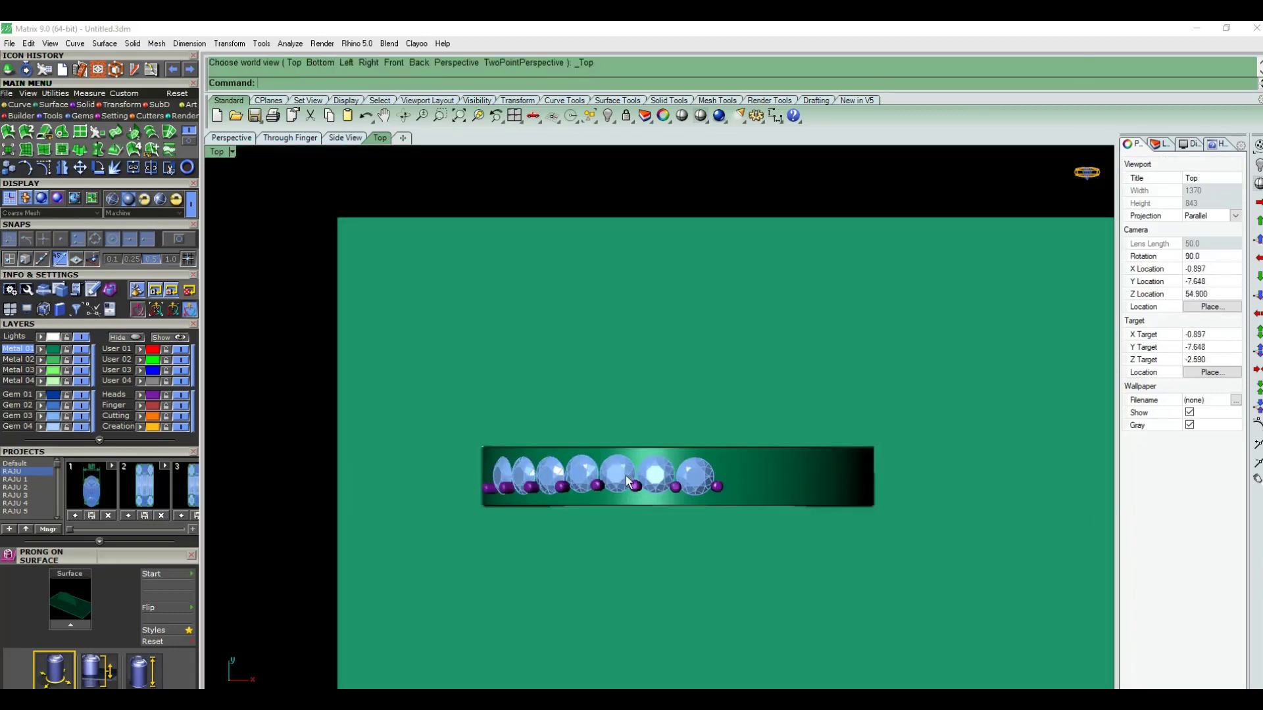
- Mirror all eight prongs across the centre-gem line onto the opposite side
{"action": "mouse_move", "coordinate": [262, 451]}
{"action": "left_mouse_down"}
{"action": "mouse_move", "coordinate": [589, 516]}
{"action": "mouse_move", "coordinate": [722, 482]}
{"action": "left_mouse_up"}
{"action": "scroll", "coordinate": [649, 459], "scroll_direction": "up", "scroll_amount": 5}
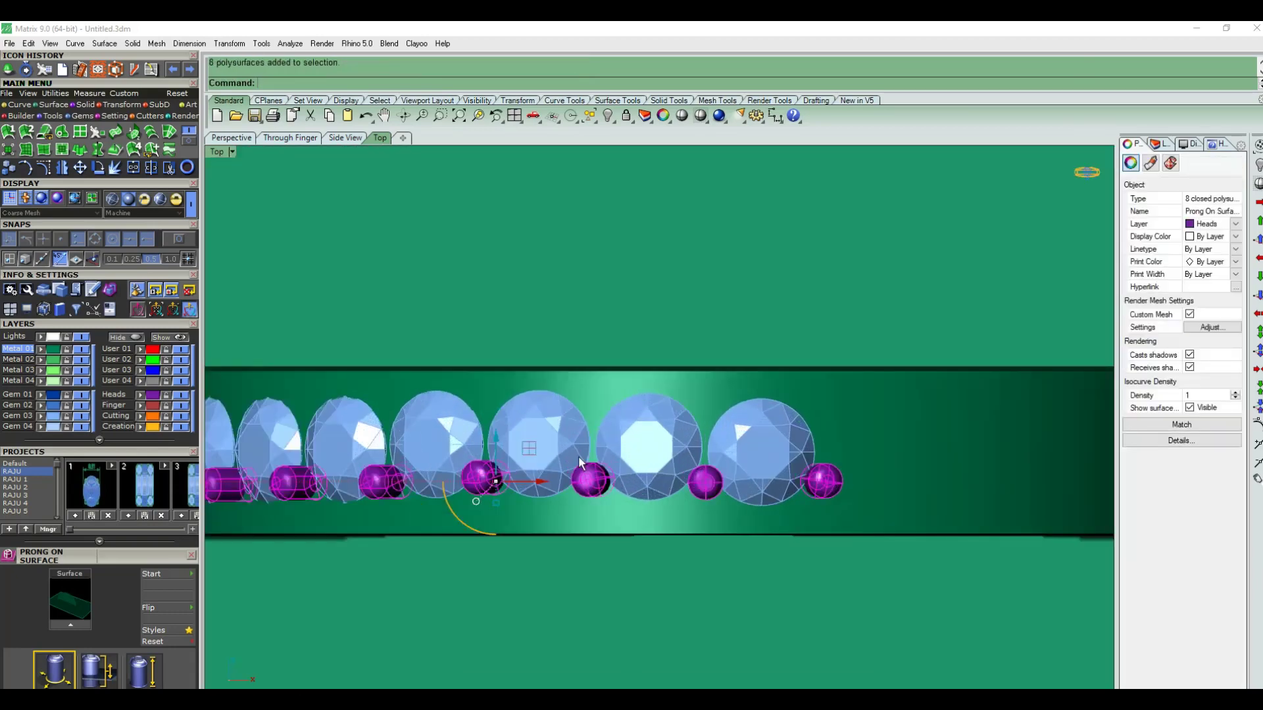
{"action": "type", "text": "Mirror"}
{"action": "key", "text": "Return"}
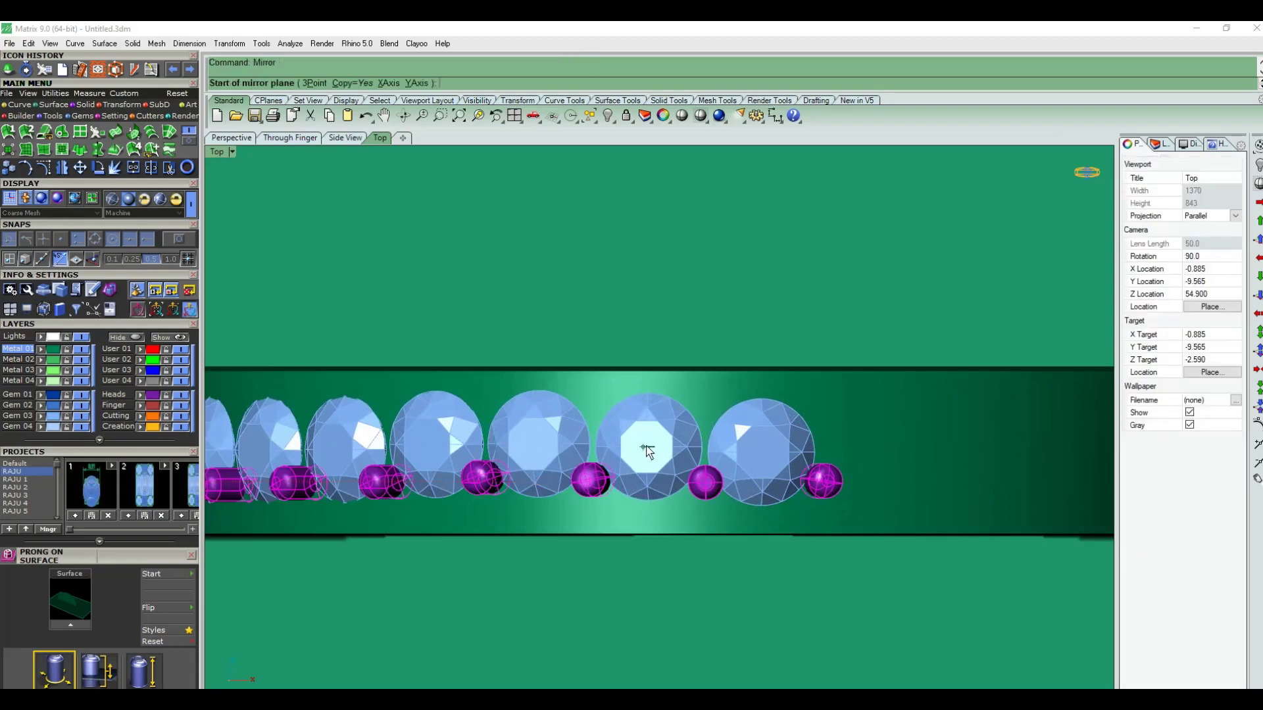
{"action": "left_click", "coordinate": [649, 446]}
{"action": "left_click", "coordinate": [927, 449]}
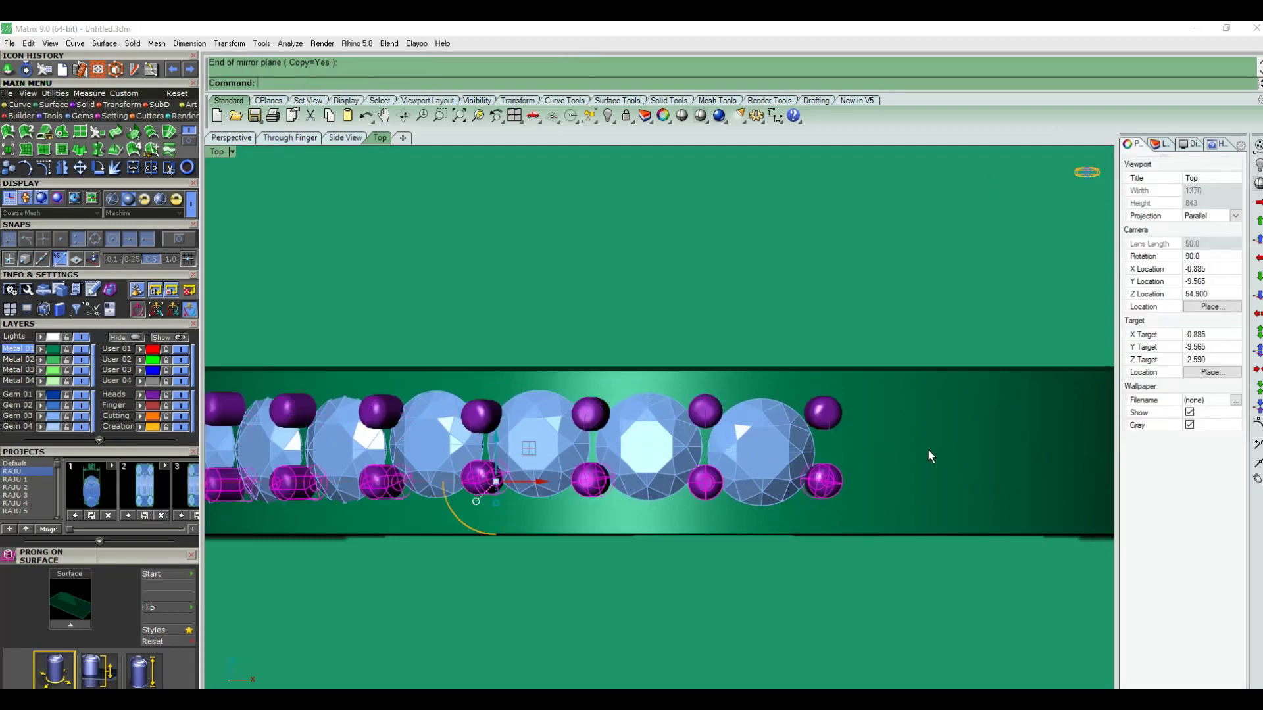
{"action": "key", "text": "End"}
{"action": "scroll", "coordinate": [717, 421], "scroll_direction": "down", "scroll_amount": 3}
{"action": "right_click_drag", "start_coordinate": [717, 421], "coordinate": [770, 424]}
{"action": "key", "text": "Escape"}
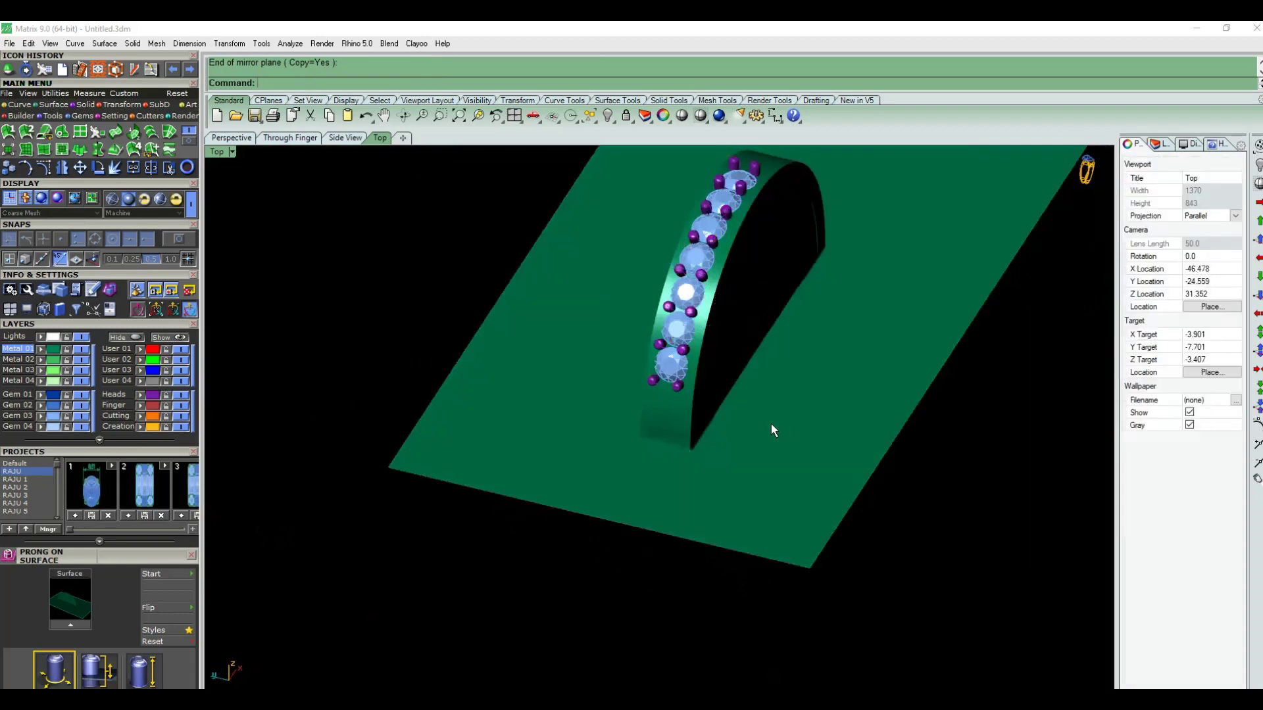
- Delete the flat green support surface and group the gems and prong heads separately
{"action": "left_click", "coordinate": [781, 440]}
{"action": "key", "text": "Delete"}
{"action": "mouse_move", "coordinate": [706, 488]}
{"action": "right_mouse_down"}
{"action": "mouse_move", "coordinate": [628, 491]}
{"action": "mouse_move", "coordinate": [558, 473]}
{"action": "mouse_move", "coordinate": [598, 446]}
{"action": "mouse_move", "coordinate": [546, 300]}
{"action": "right_mouse_up"}
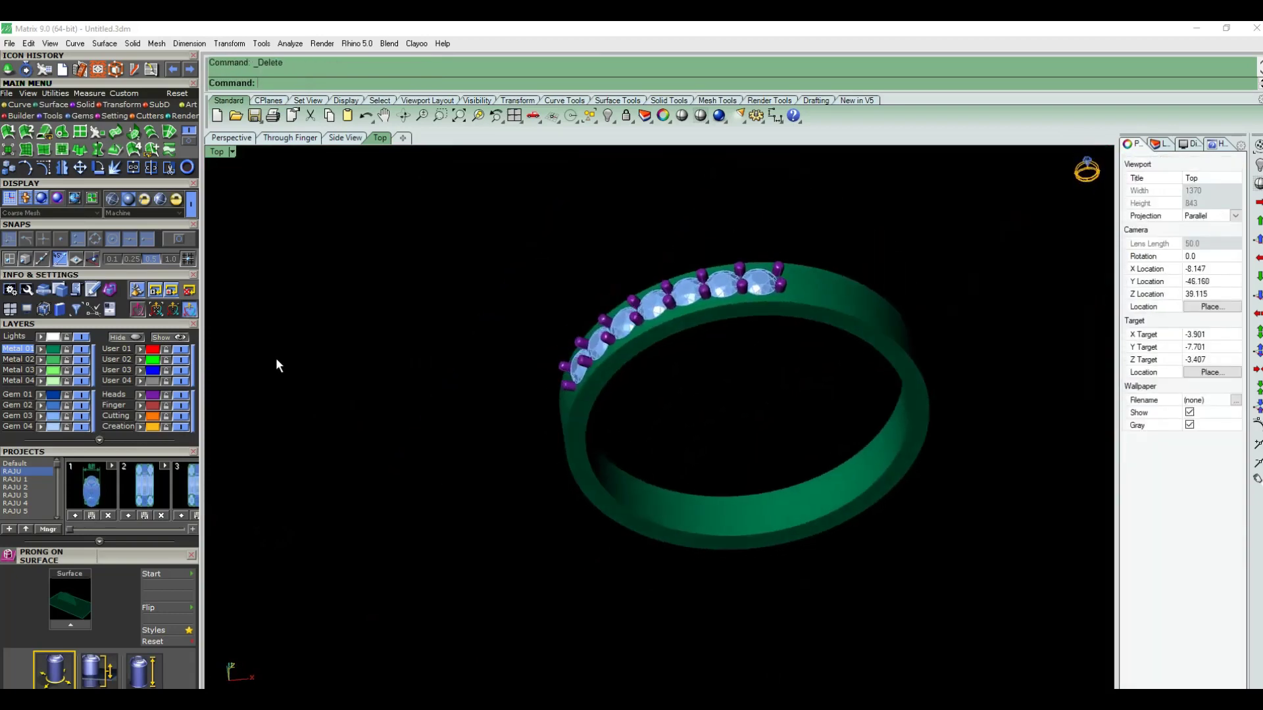
{"action": "left_click", "coordinate": [59, 416]}
{"action": "key", "text": "ctrl+g"}
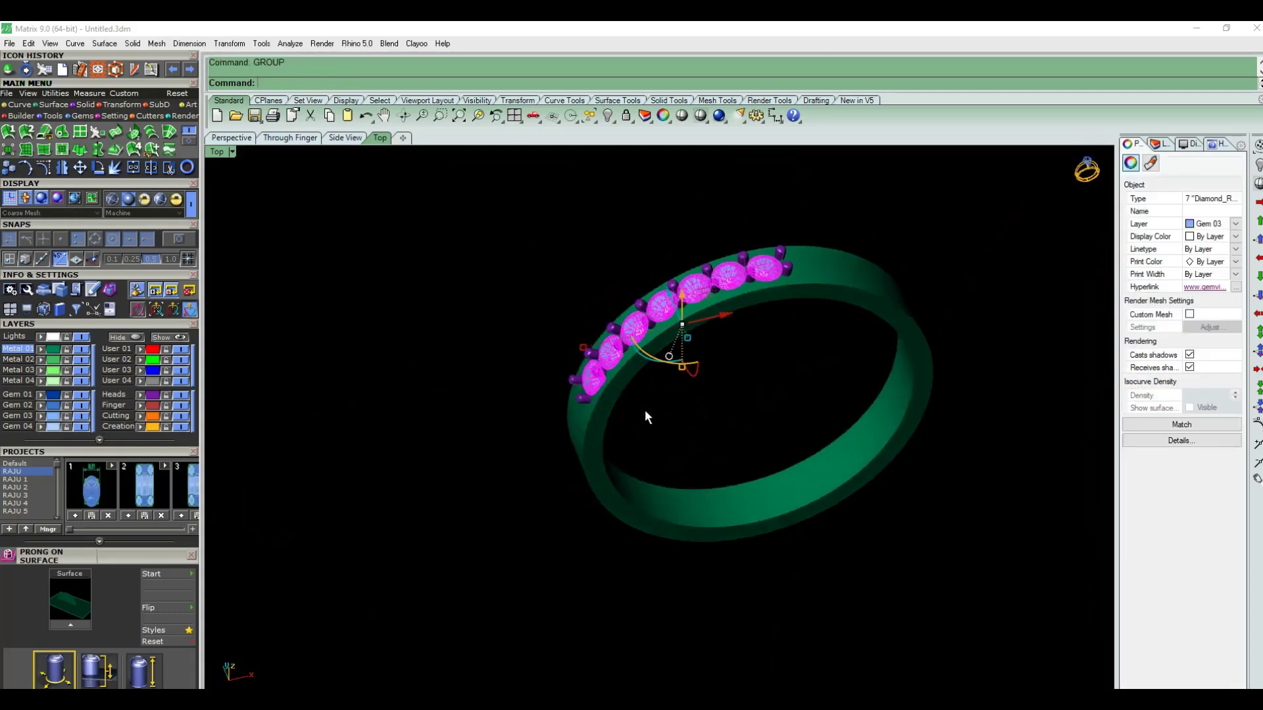
{"action": "left_click_drag", "start_coordinate": [438, 219], "coordinate": [845, 432]}
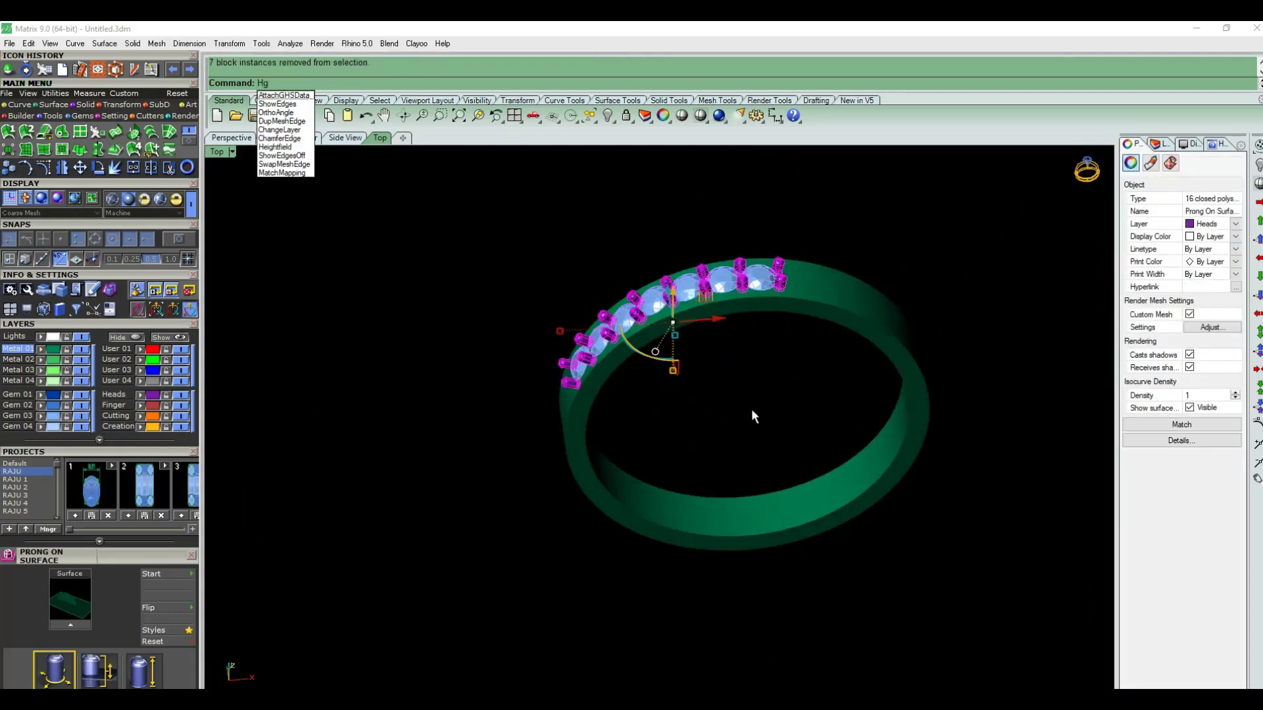
{"action": "key", "text": "ctrl+g"}
{"action": "left_click", "coordinate": [732, 356]}
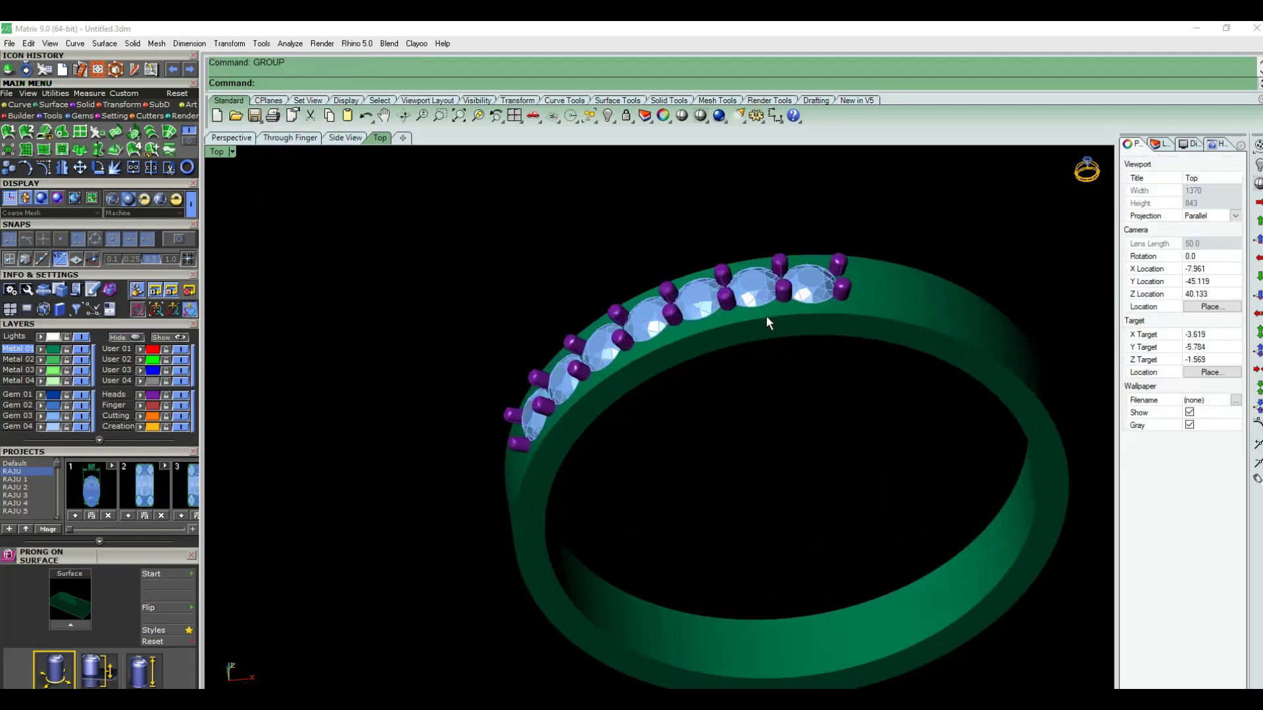
- Add a gem cutter beneath each of the seven selected gems in perspective view
{"action": "left_click", "coordinate": [760, 286]}
{"action": "key", "text": "p"}
{"action": "right_click_drag", "start_coordinate": [728, 354], "coordinate": [755, 423]}
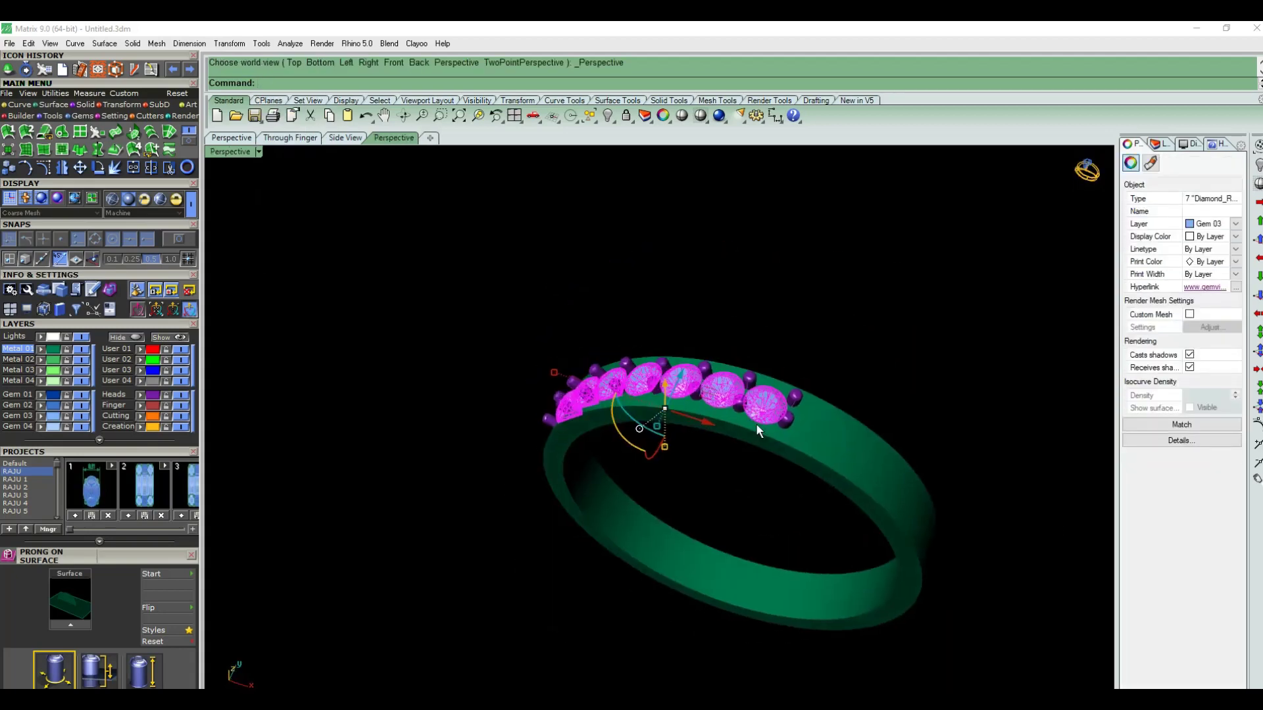
{"action": "middle_click", "coordinate": [704, 396]}
{"action": "left_click", "coordinate": [715, 453]}
{"action": "right_click_drag", "start_coordinate": [688, 471], "coordinate": [700, 324]}
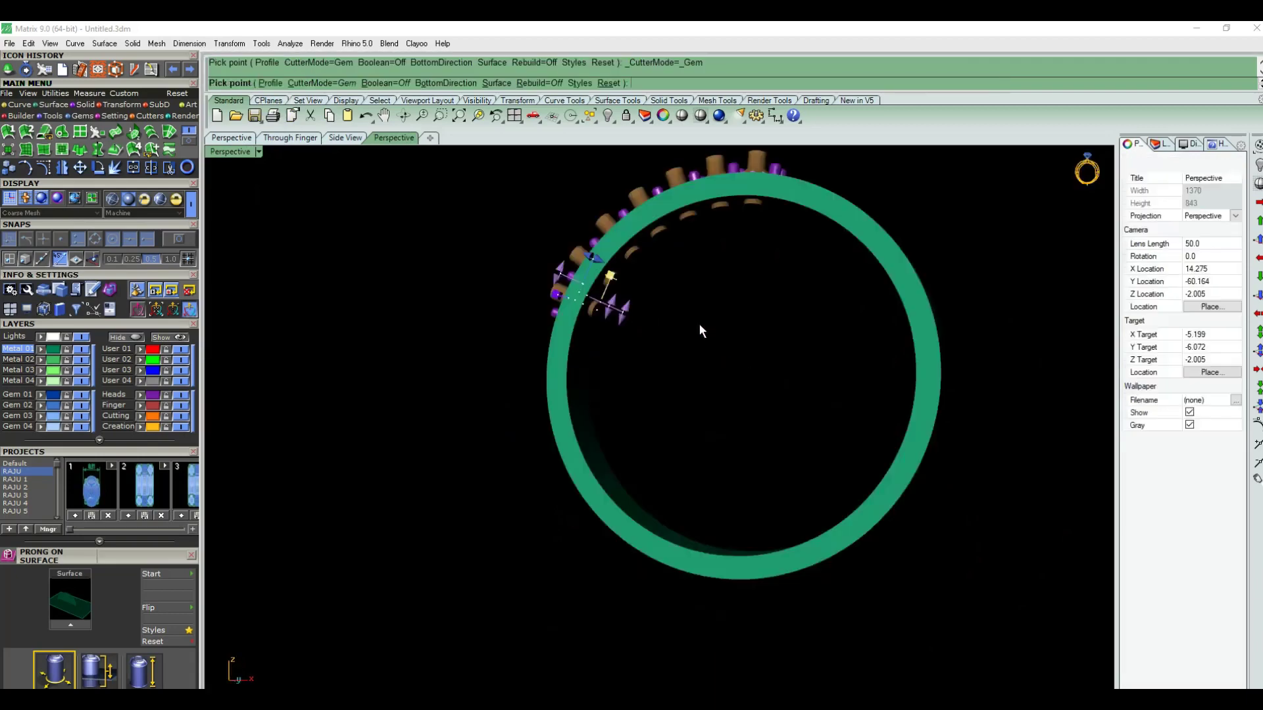
{"action": "scroll", "coordinate": [598, 308], "scroll_direction": "up", "scroll_amount": 5}
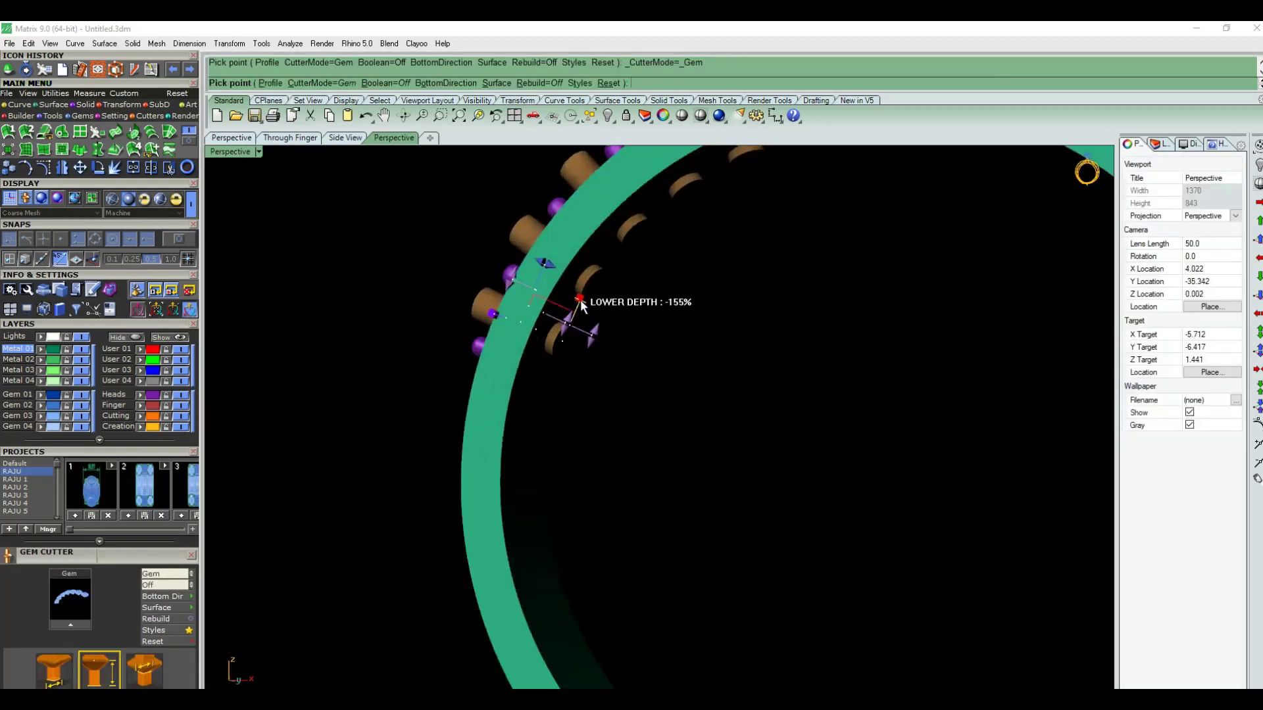
{"action": "right_click_drag", "start_coordinate": [579, 302], "coordinate": [627, 315]}
{"action": "key", "text": "Return"}
- Tilt the view over the whole ring and browse the transform and mesh command lists
{"action": "scroll", "coordinate": [779, 333], "scroll_direction": "down", "scroll_amount": 3}
{"action": "scroll", "coordinate": [642, 420], "scroll_direction": "down", "scroll_amount": 3}
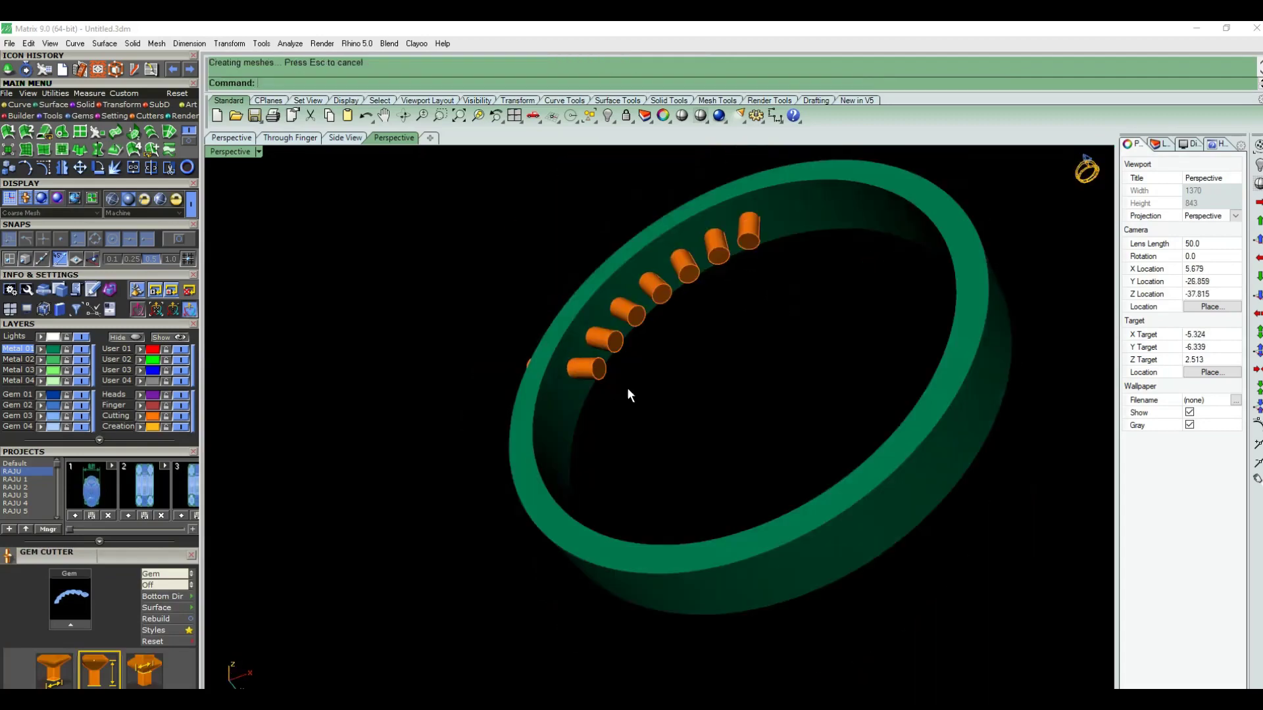
{"action": "right_click_drag", "start_coordinate": [626, 395], "coordinate": [669, 380]}
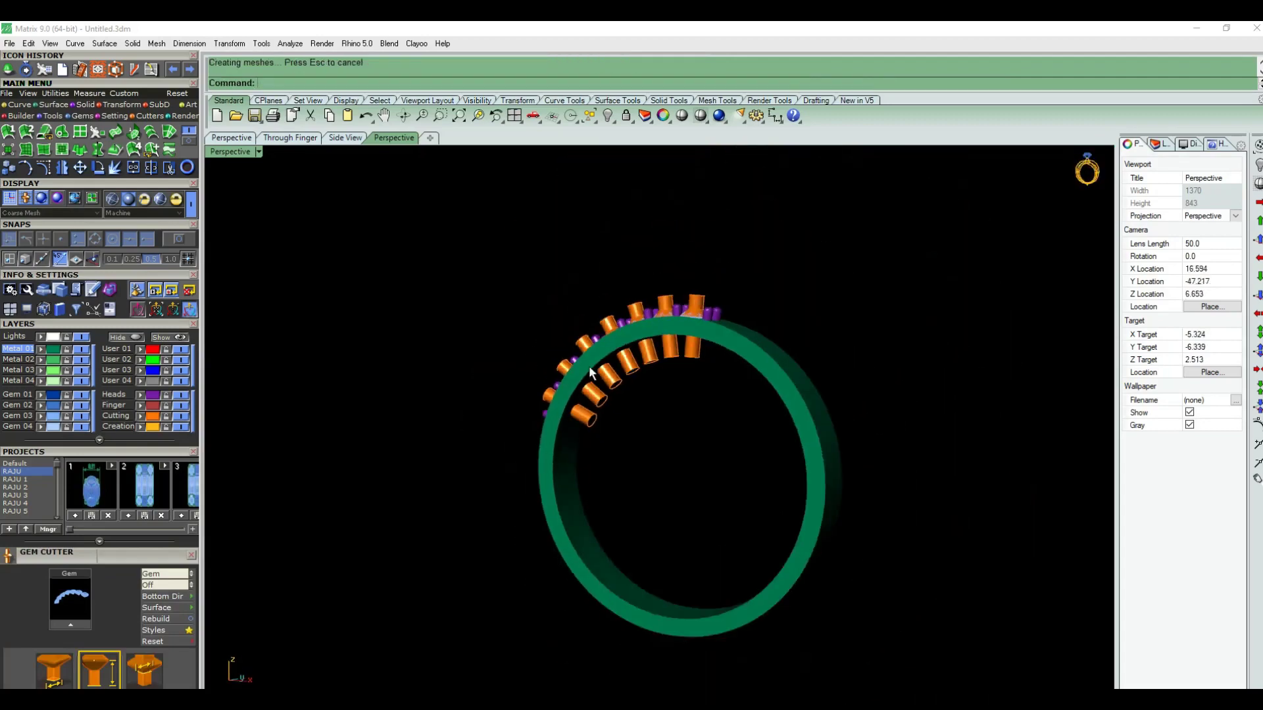
{"action": "left_click", "coordinate": [229, 43]}
{"action": "left_click", "coordinate": [233, 44]}
- Boolean-split the ring band with the gem cutters to punch the round seat holes
{"action": "left_click", "coordinate": [156, 43]}
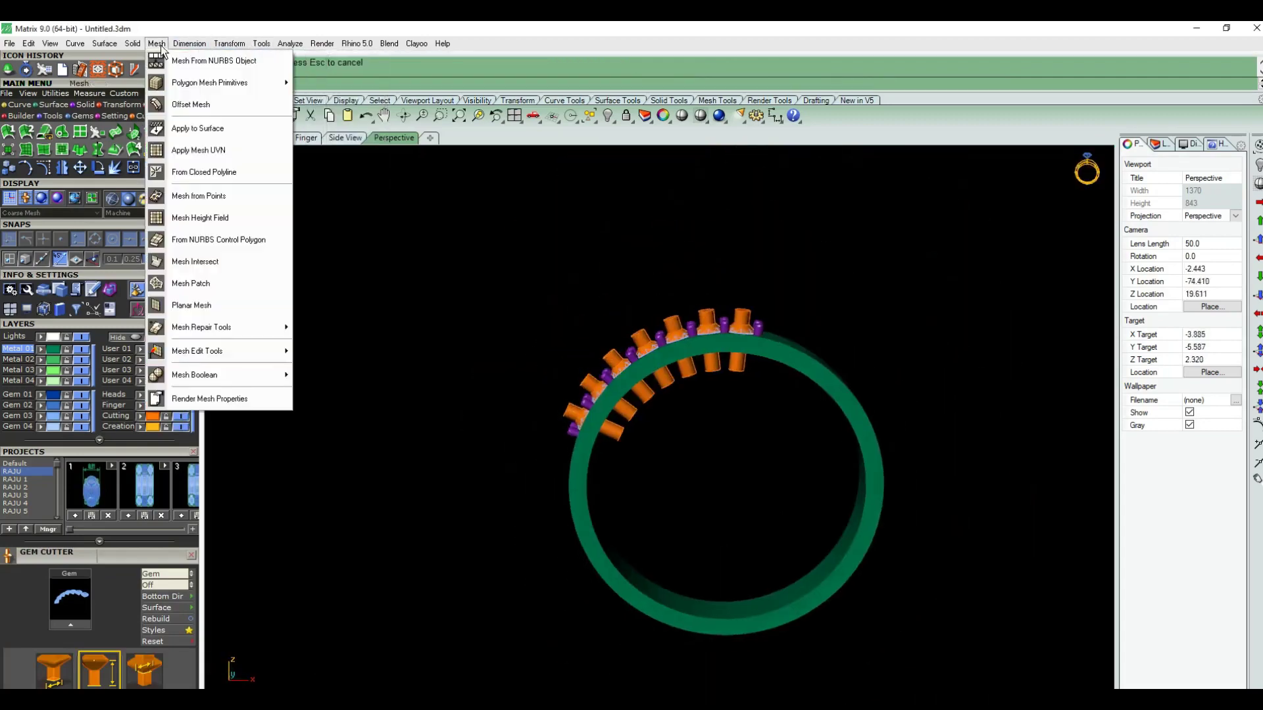
{"action": "mouse_move", "coordinate": [195, 375]}
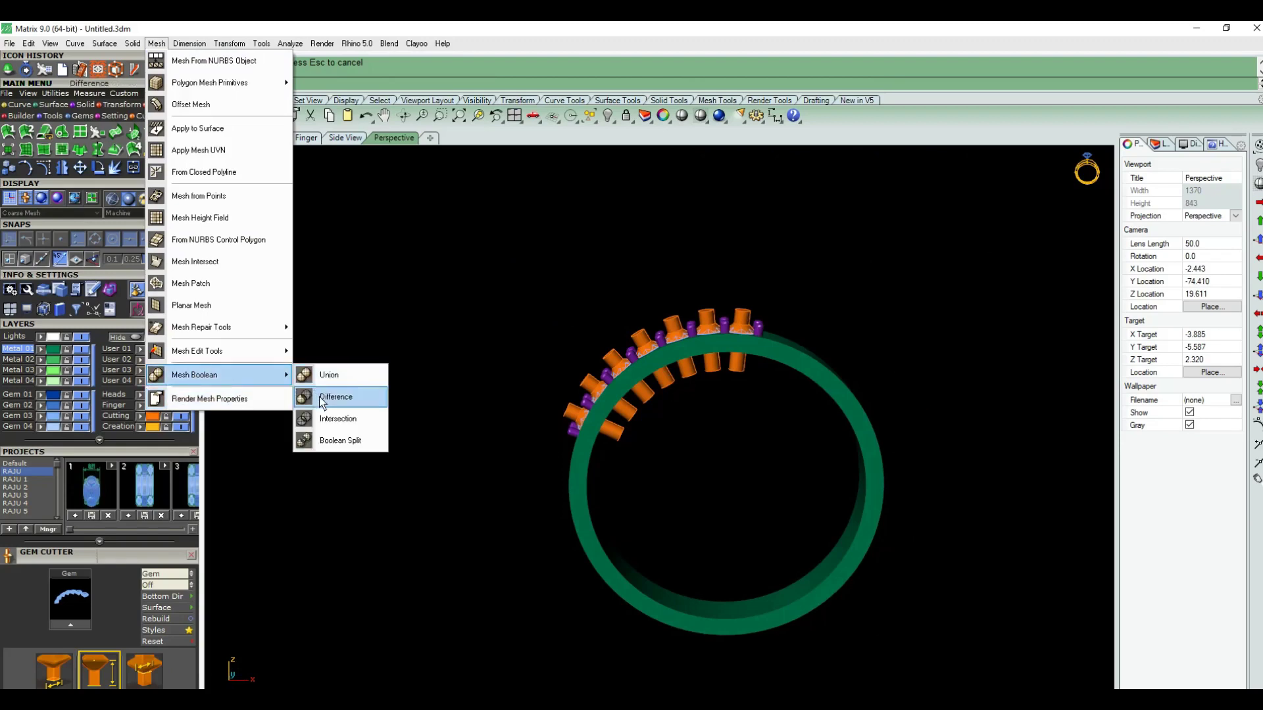
{"action": "left_click", "coordinate": [344, 440]}
{"action": "left_click", "coordinate": [776, 338]}
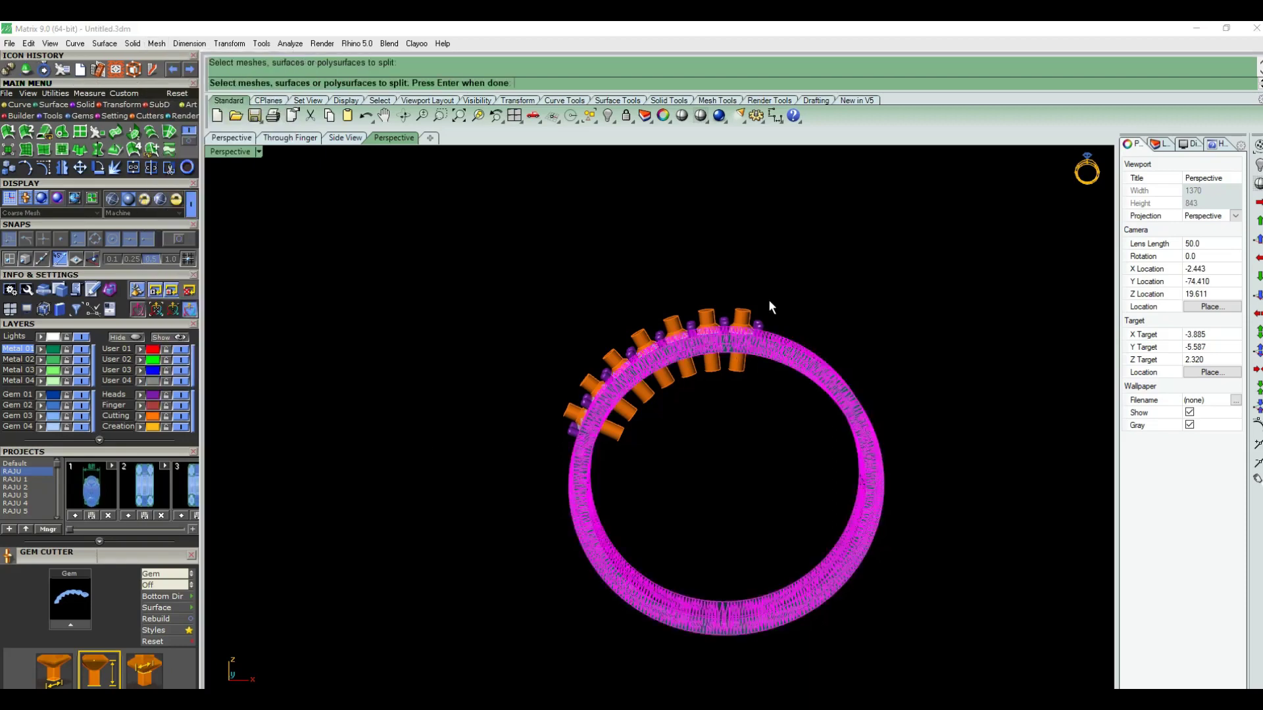
{"action": "key", "text": "Return"}
{"action": "left_click", "coordinate": [752, 313]}
{"action": "key", "text": "Return"}
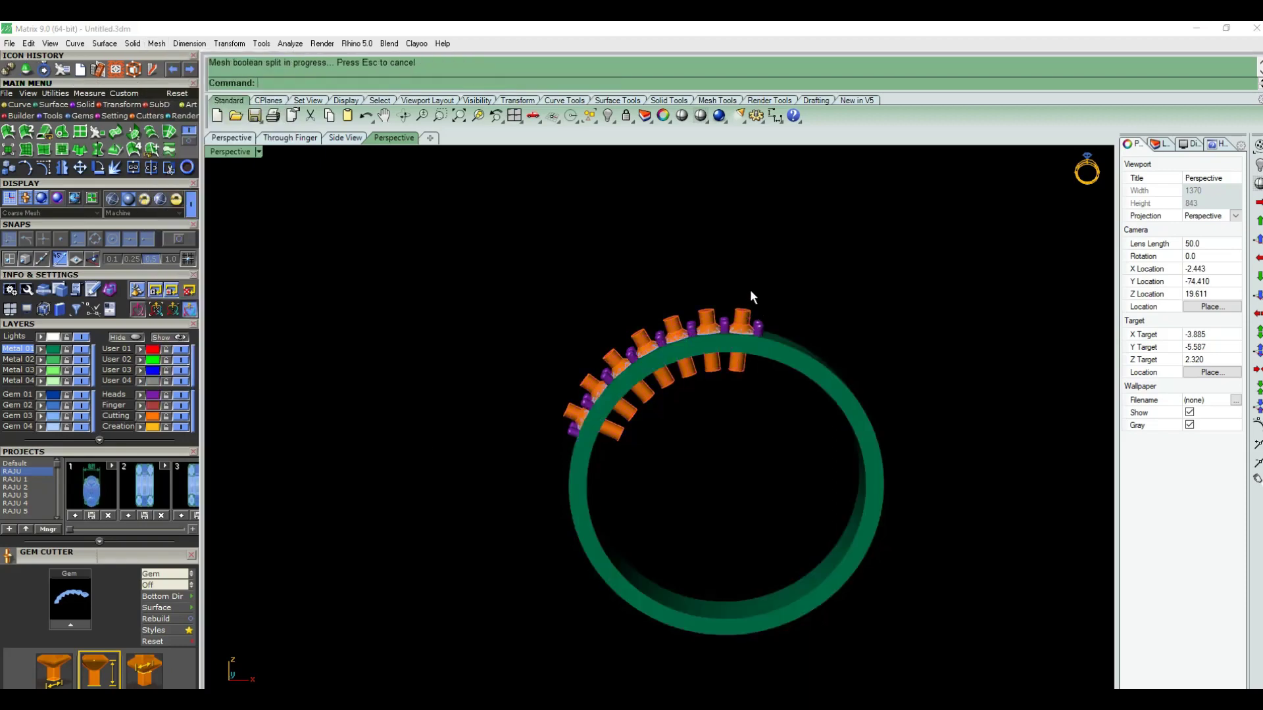
{"action": "scroll", "coordinate": [750, 289], "scroll_direction": "up", "scroll_amount": 1}
{"action": "scroll", "coordinate": [732, 325], "scroll_direction": "up", "scroll_amount": 2}
- Delete the cutters and cut-out pieces, then inspect the new seat holes
{"action": "key", "text": "Delete"}
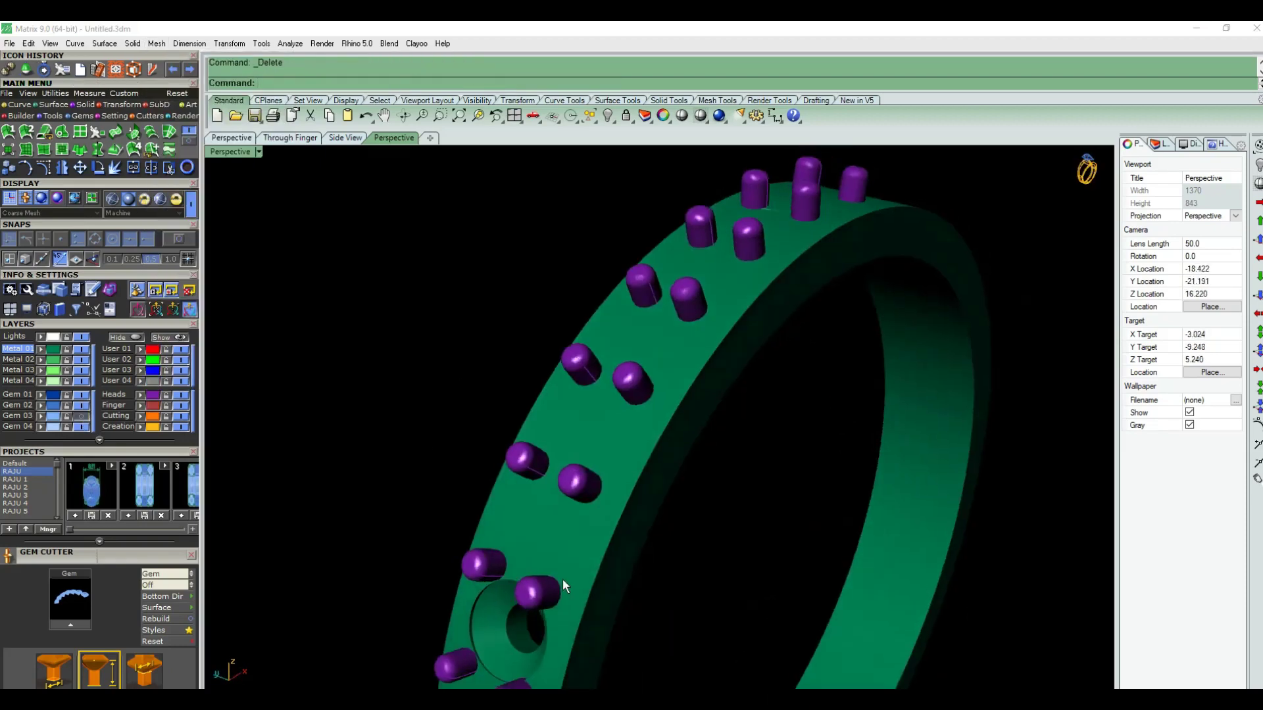
{"action": "mouse_move", "coordinate": [562, 579]}
{"action": "right_mouse_down"}
{"action": "mouse_move", "coordinate": [565, 518]}
{"action": "mouse_move", "coordinate": [702, 409]}
{"action": "mouse_move", "coordinate": [676, 355]}
{"action": "mouse_move", "coordinate": [704, 326]}
{"action": "right_mouse_up"}
{"action": "mouse_move", "coordinate": [714, 257]}
{"action": "right_mouse_down"}
{"action": "mouse_move", "coordinate": [749, 384]}
{"action": "mouse_move", "coordinate": [791, 386]}
{"action": "right_mouse_up"}
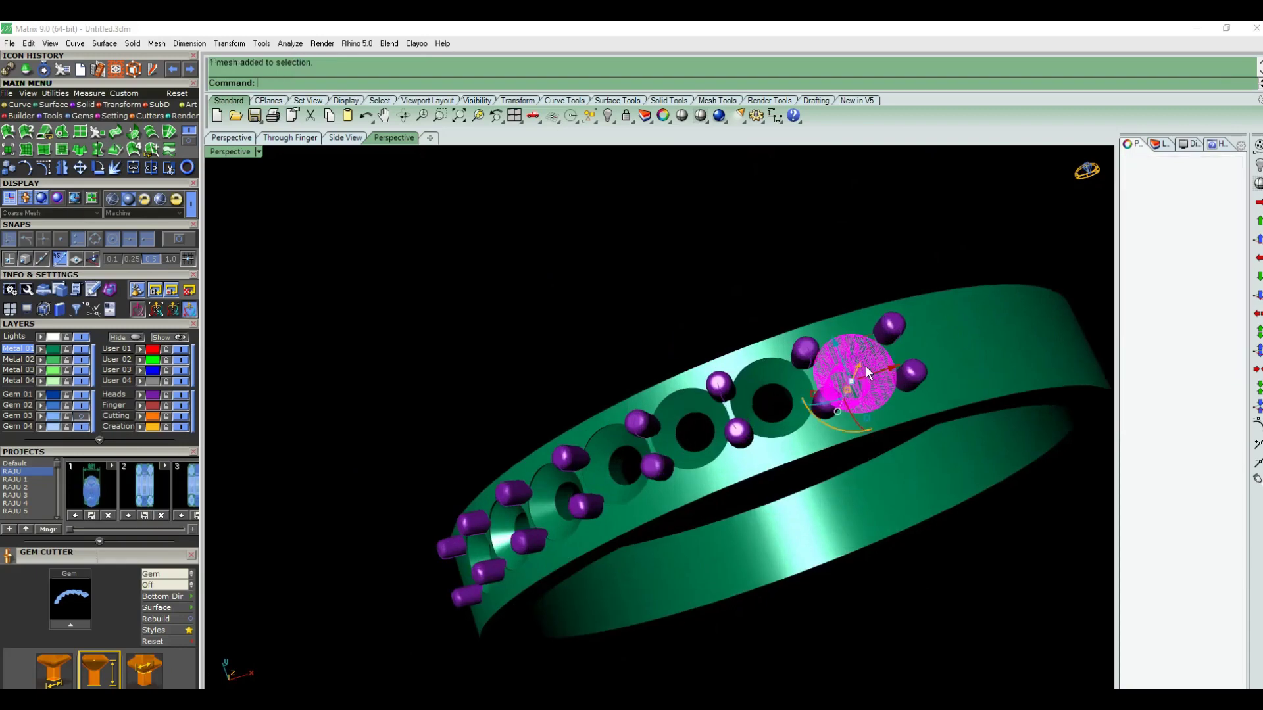
{"action": "mouse_move", "coordinate": [866, 366]}
{"action": "right_mouse_down"}
{"action": "mouse_move", "coordinate": [798, 416]}
{"action": "mouse_move", "coordinate": [661, 354]}
{"action": "mouse_move", "coordinate": [611, 357]}
{"action": "mouse_move", "coordinate": [694, 350]}
{"action": "mouse_move", "coordinate": [802, 466]}
{"action": "mouse_move", "coordinate": [665, 459]}
{"action": "right_mouse_up"}
{"action": "left_click", "coordinate": [802, 466]}
{"action": "left_click", "coordinate": [727, 506]}
{"action": "mouse_move", "coordinate": [727, 506]}
{"action": "right_mouse_down"}
{"action": "mouse_move", "coordinate": [860, 397]}
{"action": "mouse_move", "coordinate": [840, 544]}
{"action": "mouse_move", "coordinate": [798, 432]}
{"action": "mouse_move", "coordinate": [664, 448]}
{"action": "right_mouse_up"}
- Convert the 16 prongs into repaired meshes and delete the original prong heads
{"action": "left_click_drag", "start_coordinate": [663, 449], "coordinate": [953, 552]}
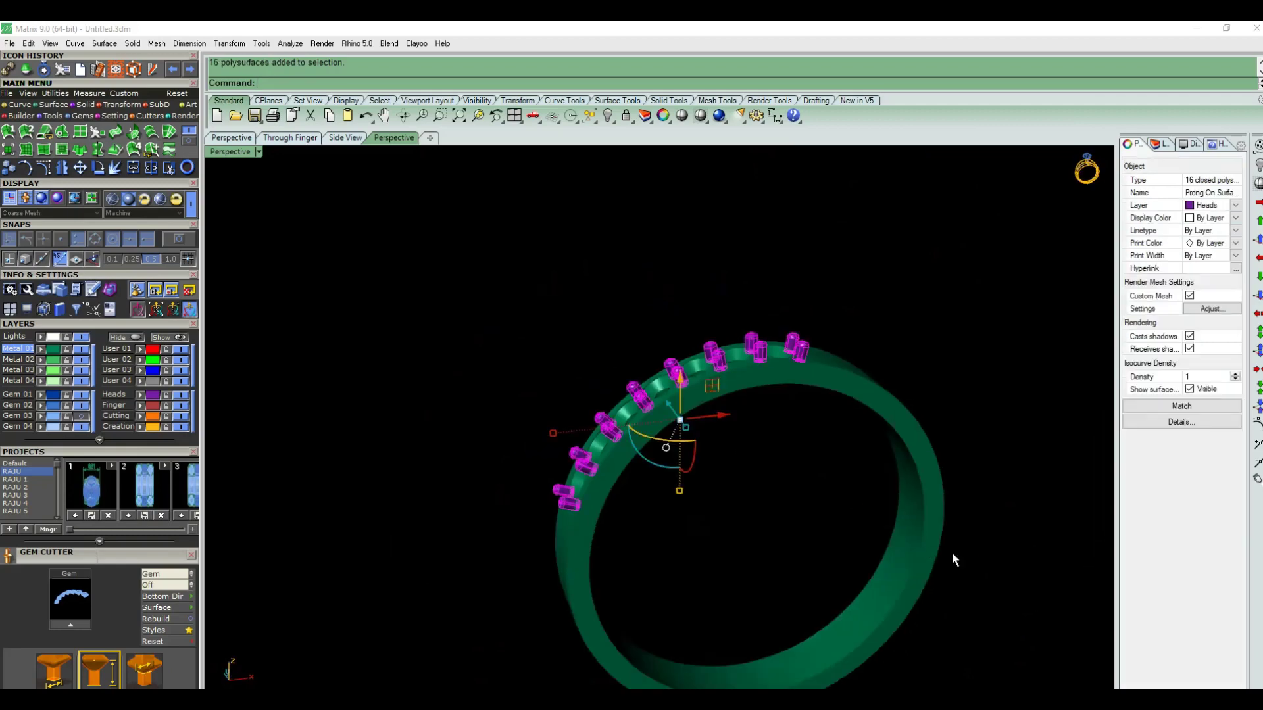
{"action": "left_click", "coordinate": [54, 116]}
{"action": "left_click", "coordinate": [149, 151]}
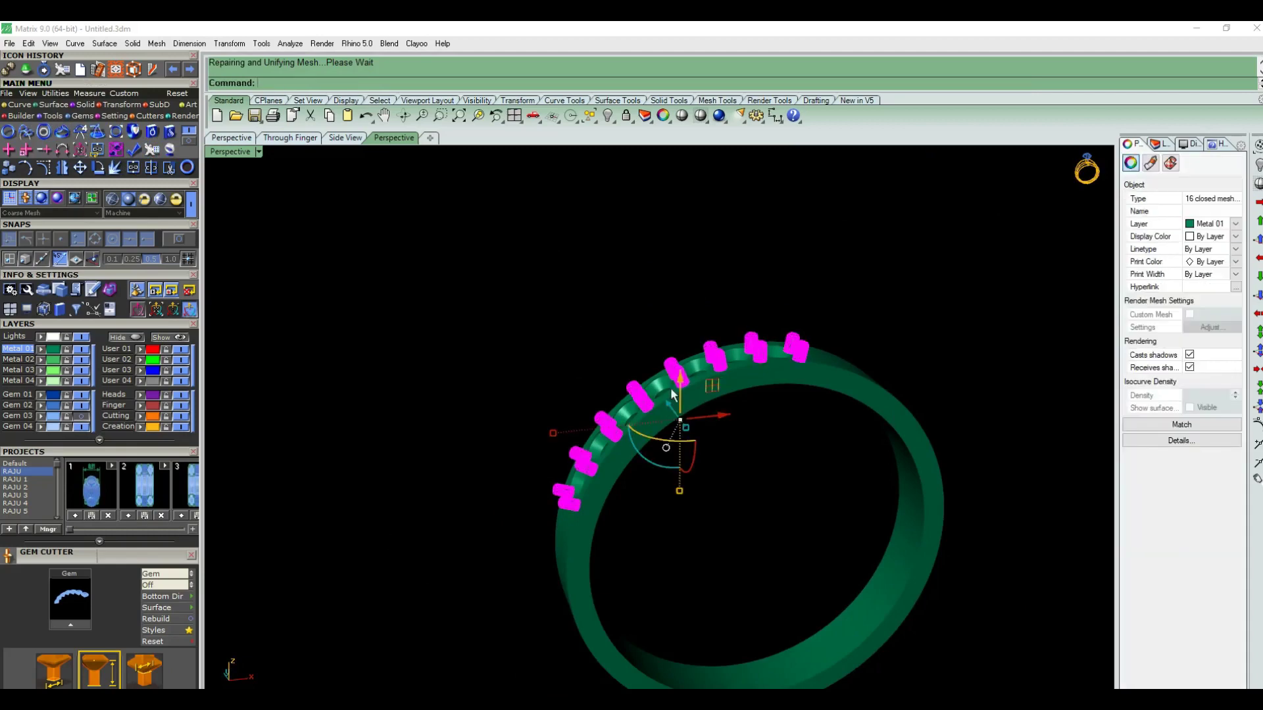
{"action": "left_click_drag", "start_coordinate": [412, 266], "coordinate": [902, 551]}
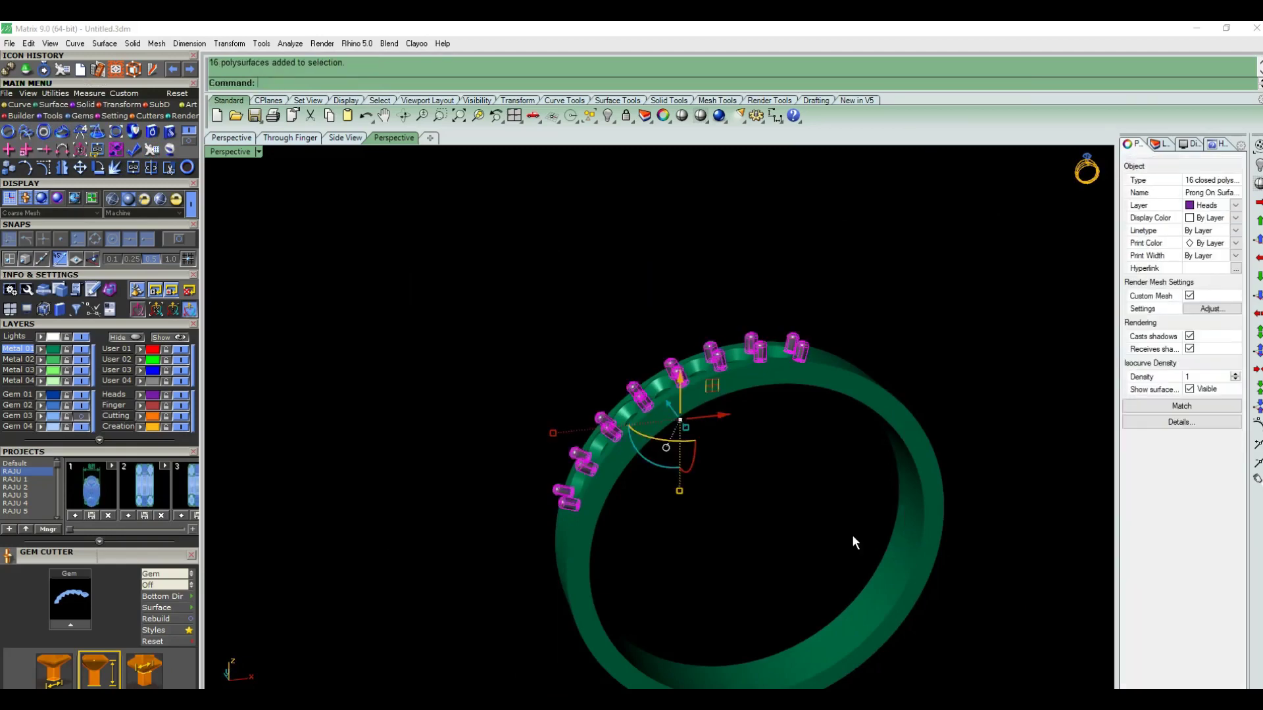
{"action": "key", "text": "Delete"}
- Unlock the locked gems with UnlockSelected
{"action": "right_click_drag", "start_coordinate": [734, 479], "coordinate": [736, 492]}
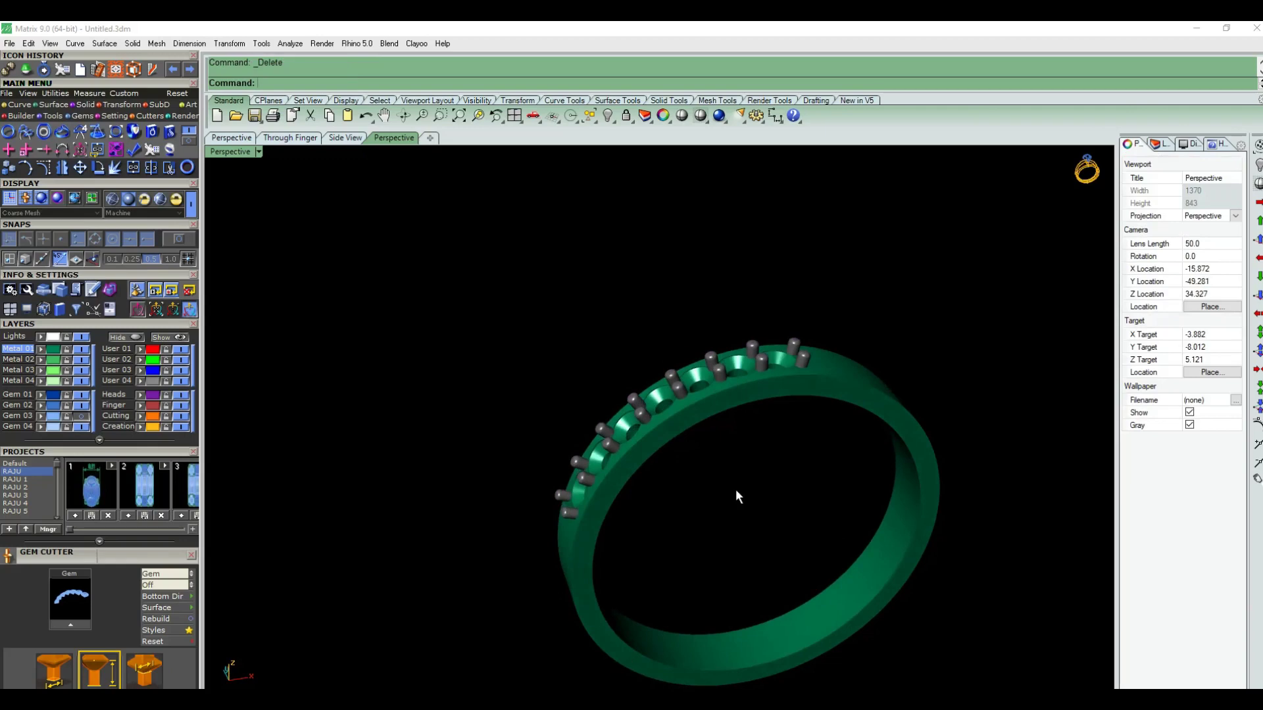
{"action": "key", "text": "ctrl+shift+l"}
{"action": "left_click_drag", "start_coordinate": [443, 335], "coordinate": [712, 593]}
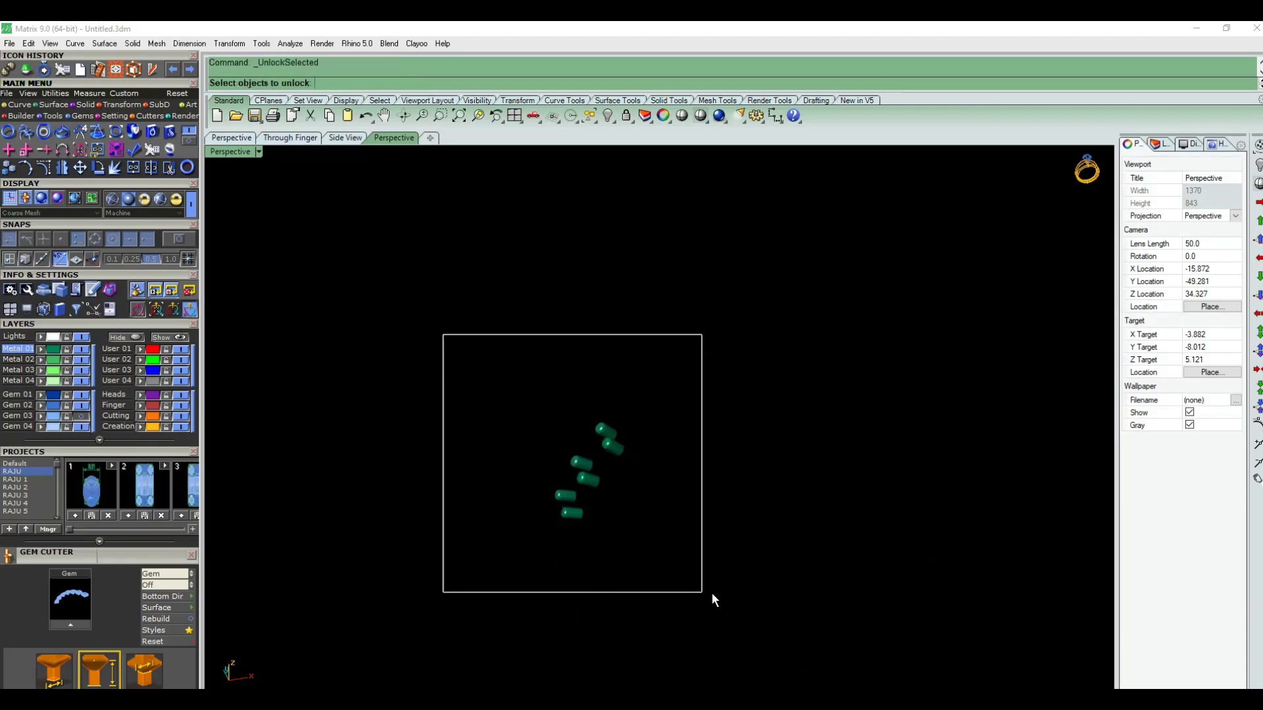
{"action": "key", "text": "Return"}
- Group the 16 prong meshes and select them together with the ring band in top view
{"action": "left_click_drag", "start_coordinate": [425, 258], "coordinate": [888, 592]}
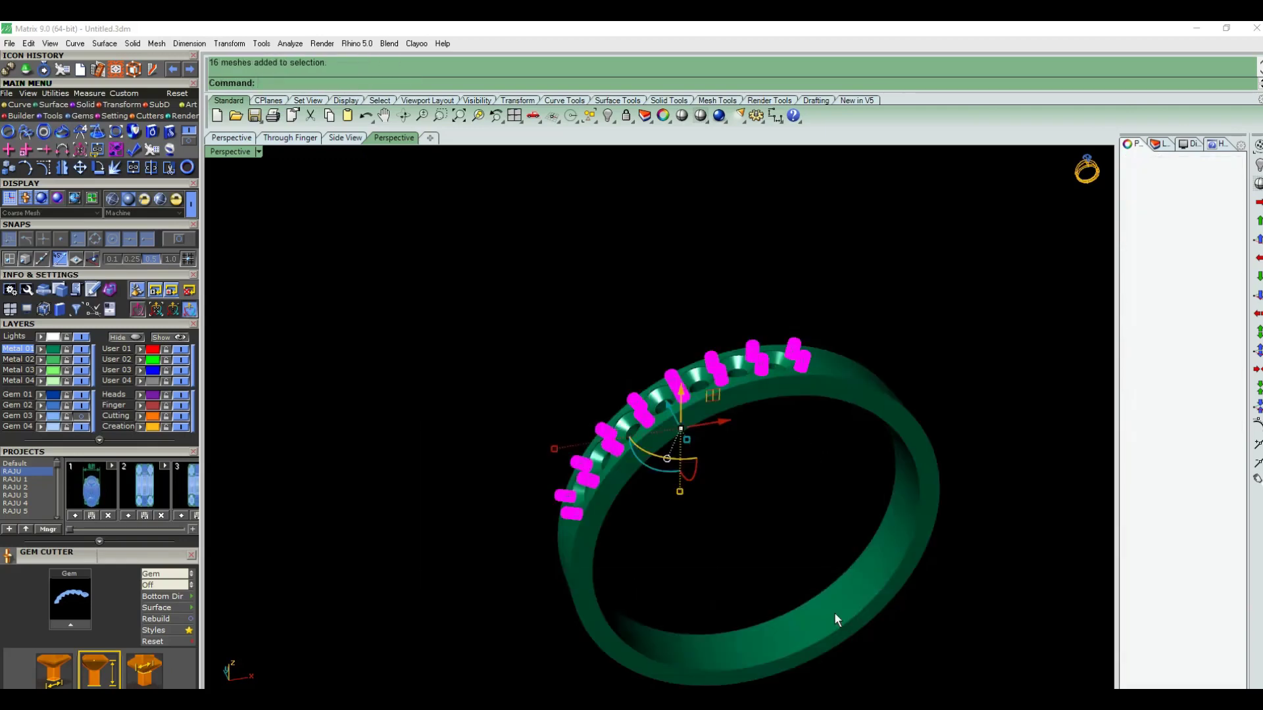
{"action": "key", "text": "Return"}
{"action": "key", "text": "ctrl+g"}
{"action": "key", "text": "ctrl+F1"}
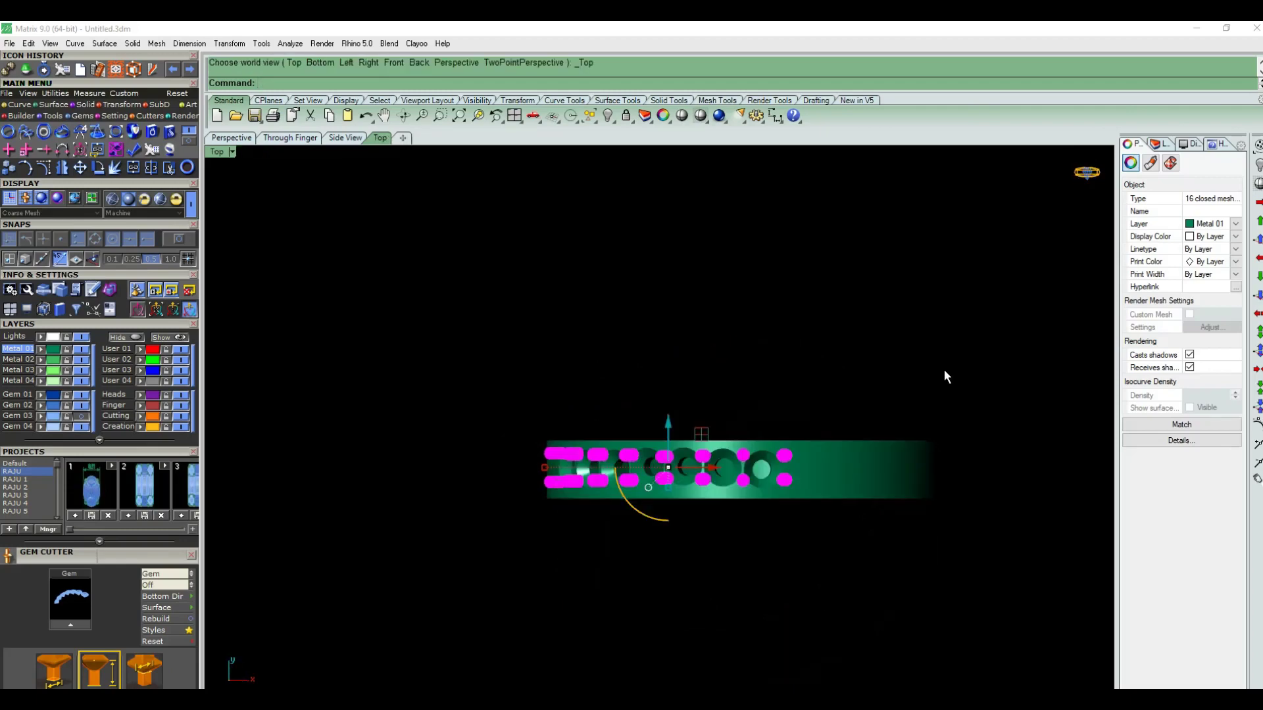
{"action": "left_click_drag", "start_coordinate": [944, 371], "coordinate": [551, 630]}
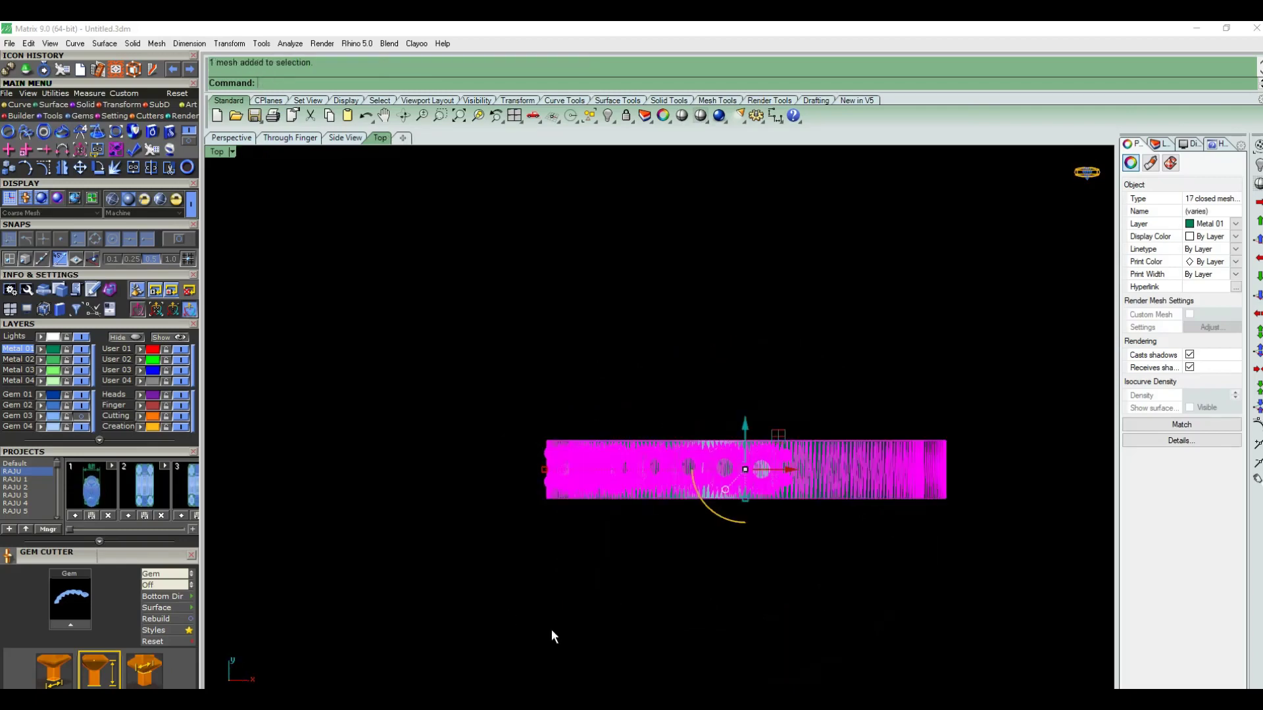
- Export the ring and prongs as binary STL '125', replacing the existing file
{"action": "right_click", "coordinate": [255, 118]}
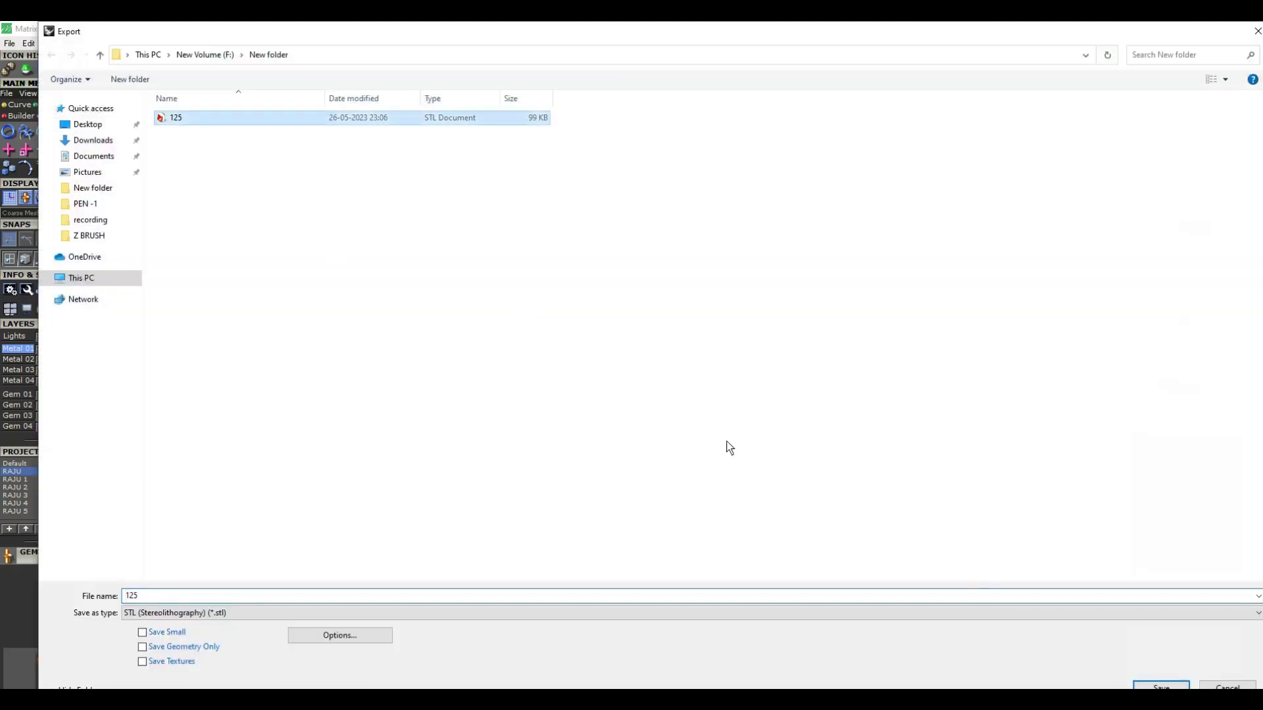
{"action": "left_click", "coordinate": [1161, 687]}
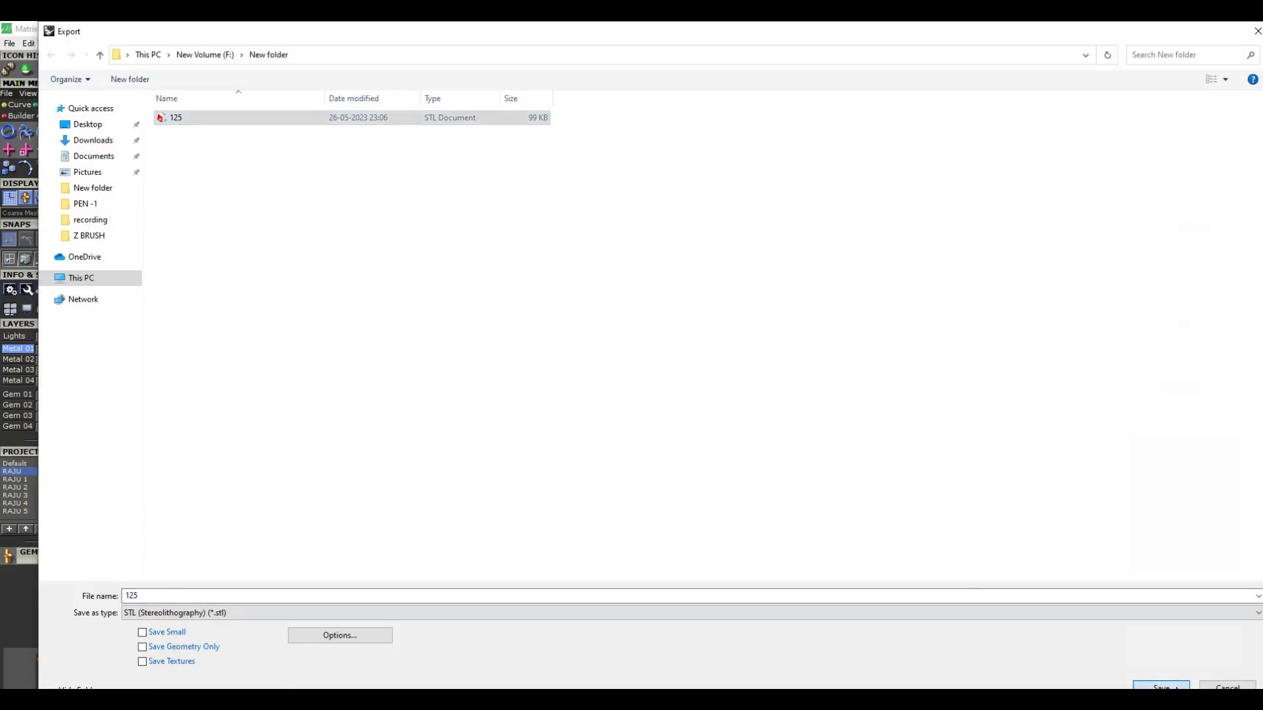
{"action": "left_click", "coordinate": [665, 380]}
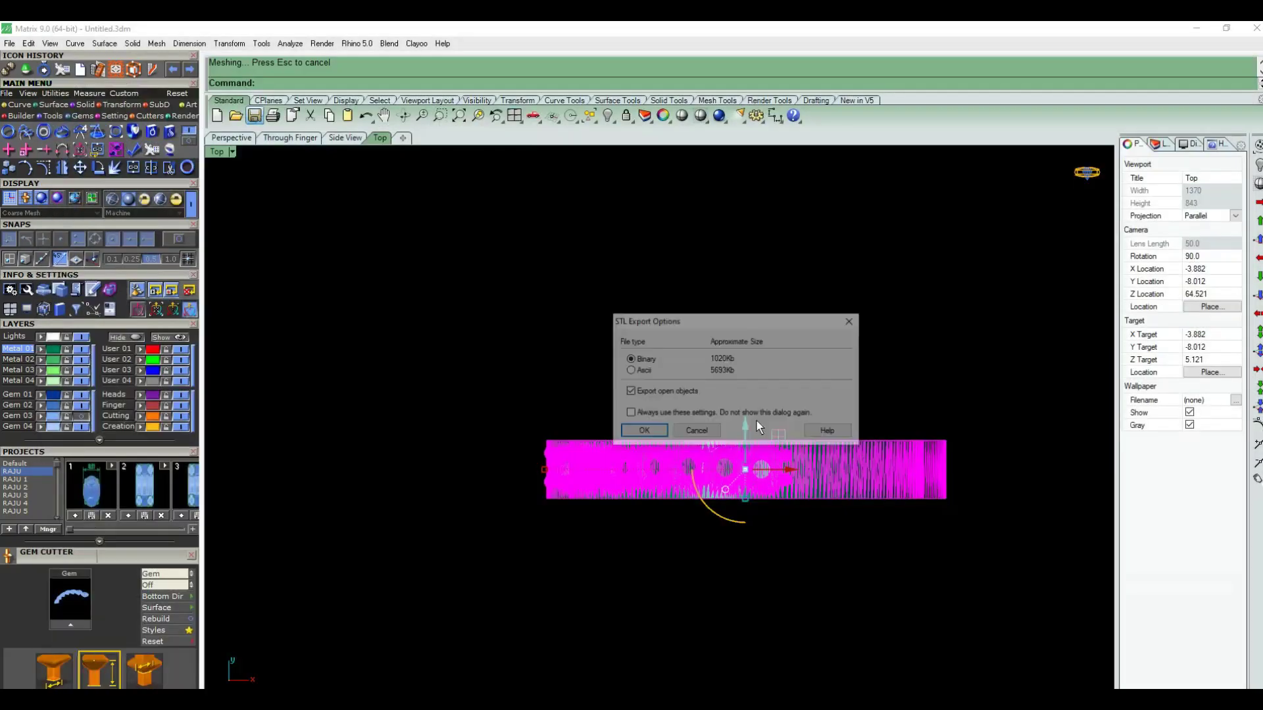
{"action": "left_click", "coordinate": [643, 430]}
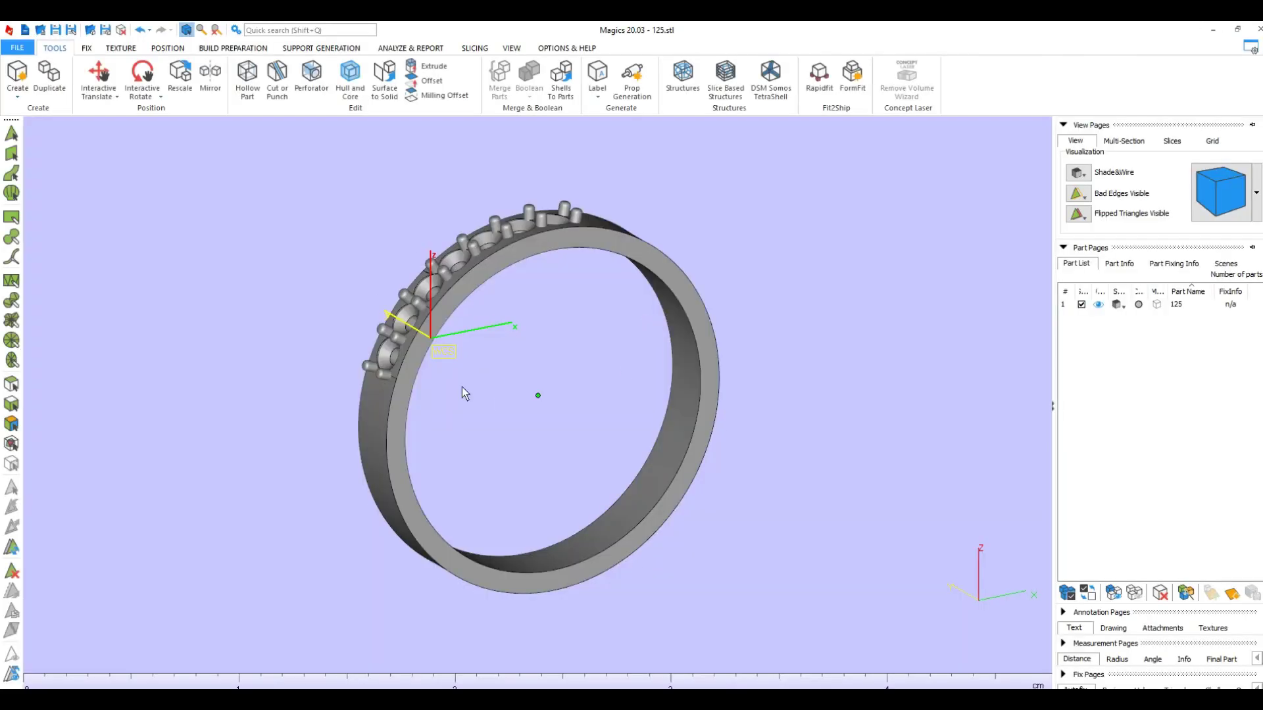
- Rotate and zoom 125.stl in Magics to view the seat holes from above and below
{"action": "right_click_drag", "start_coordinate": [462, 387], "coordinate": [523, 413]}
{"action": "scroll", "coordinate": [567, 305], "scroll_direction": "up", "scroll_amount": 4}
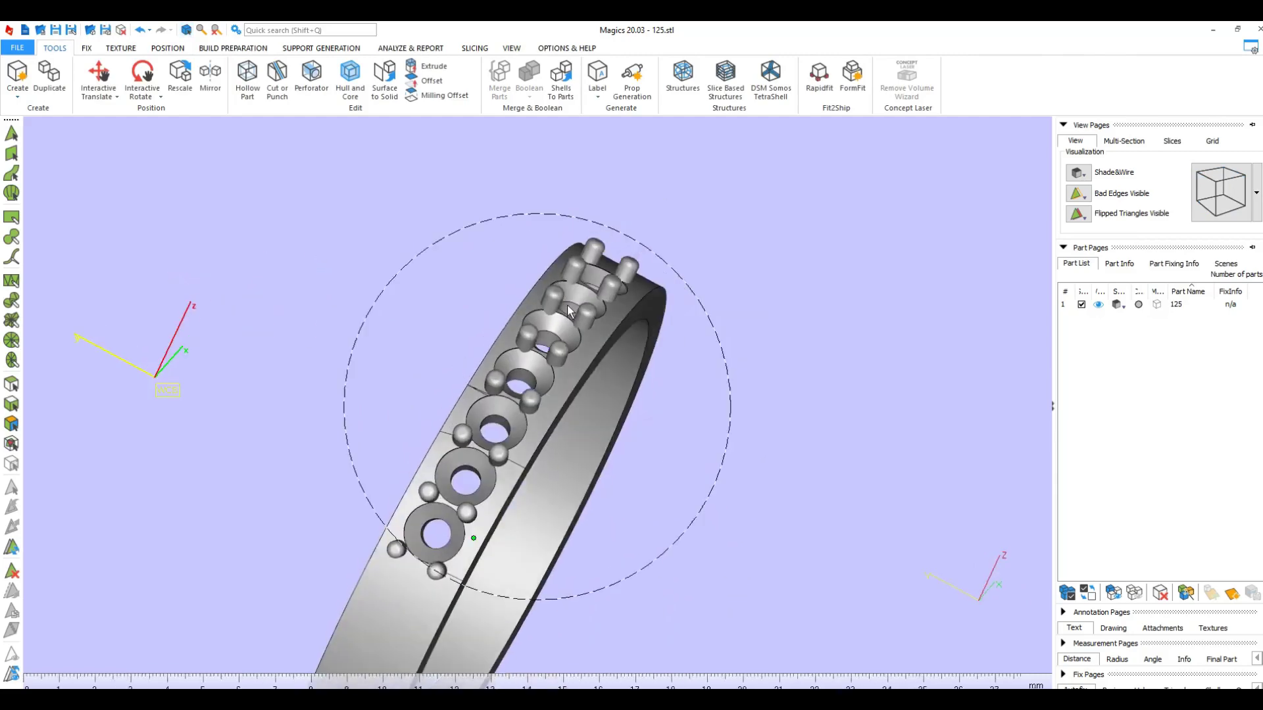
{"action": "right_click_drag", "start_coordinate": [568, 311], "coordinate": [573, 232]}
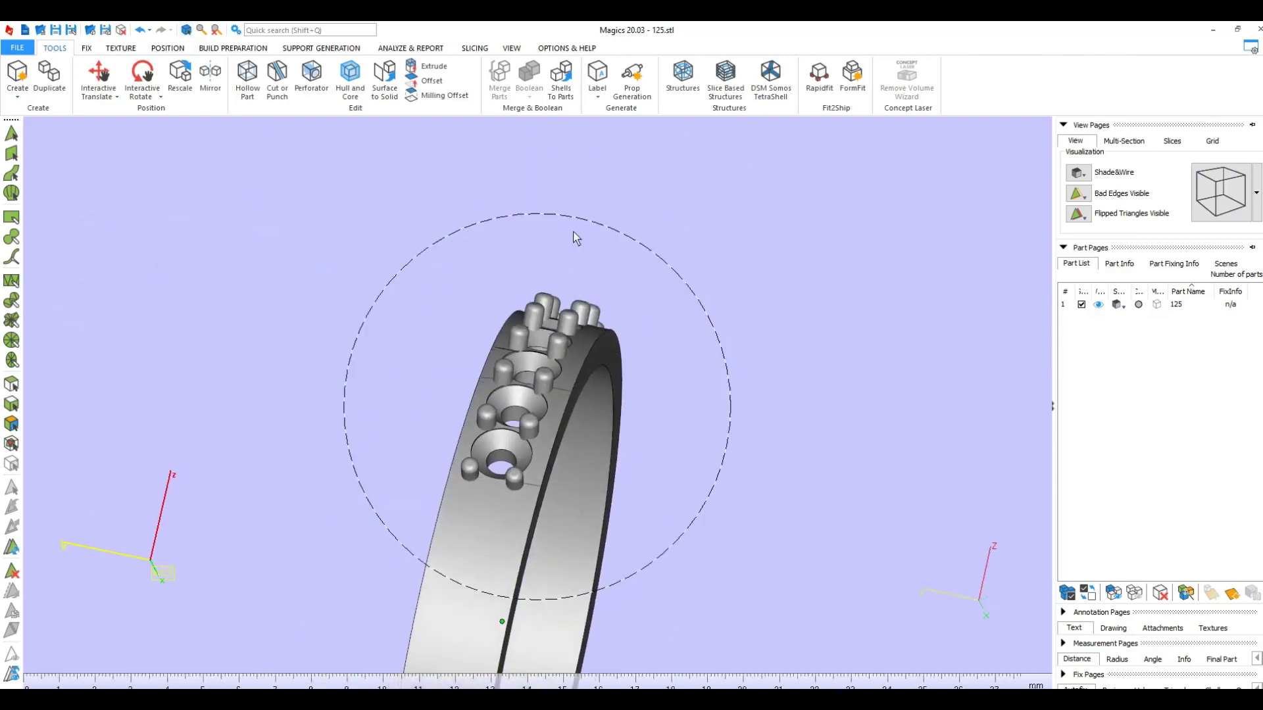